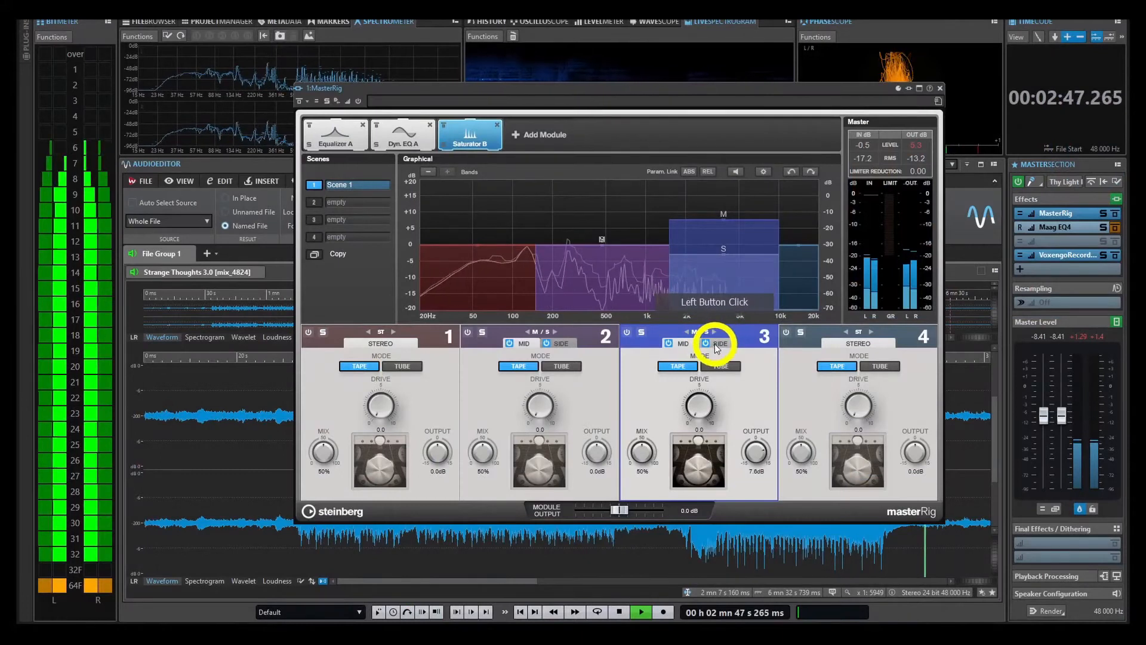
View the Side channel of band 3 in Saturator B and switch that band to left/right (L/R) processing
click(720, 343)
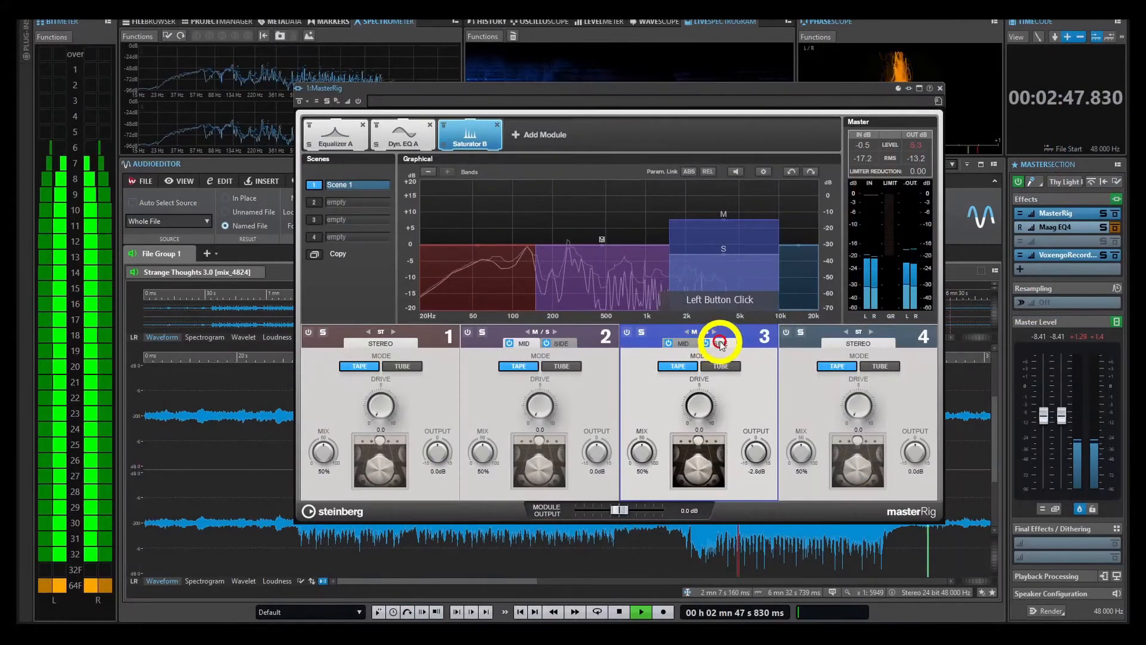
double_click(690, 333)
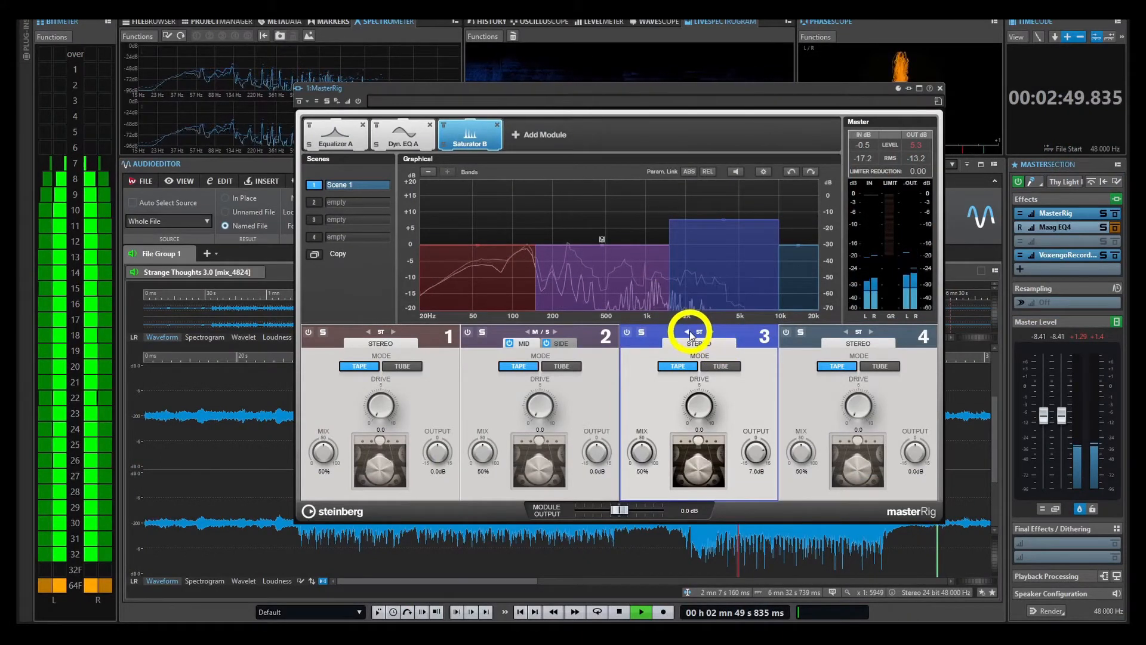
click(689, 333)
Check the Dyn. EQ A module and show the Side channel of band 6 in Equalizer A
click(404, 139)
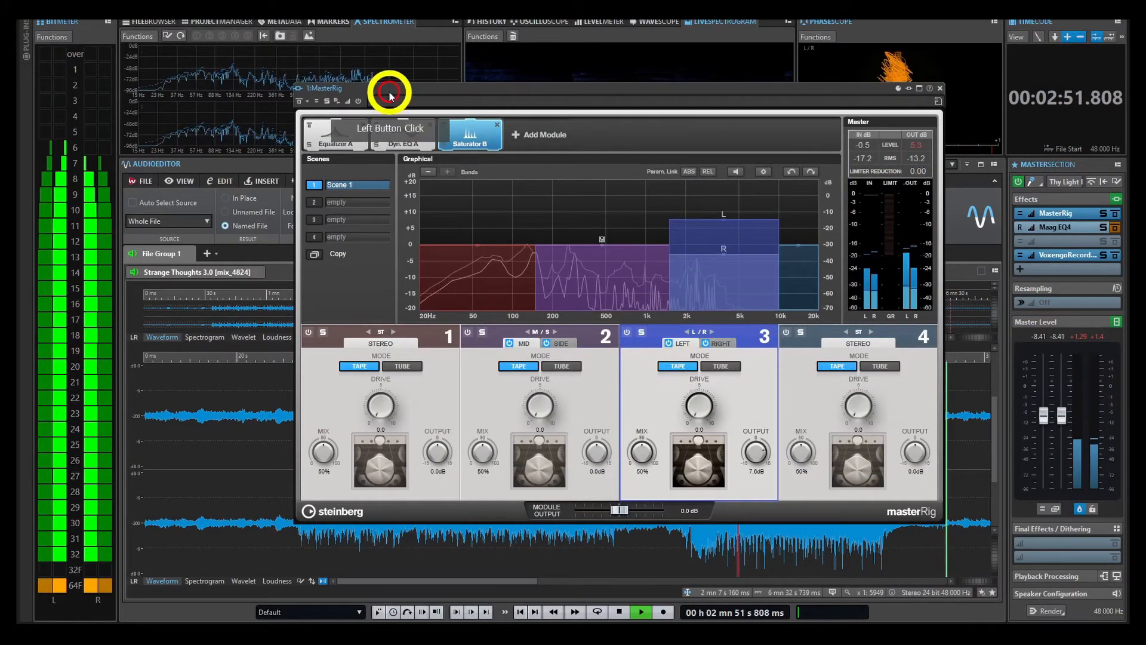
click(639, 222)
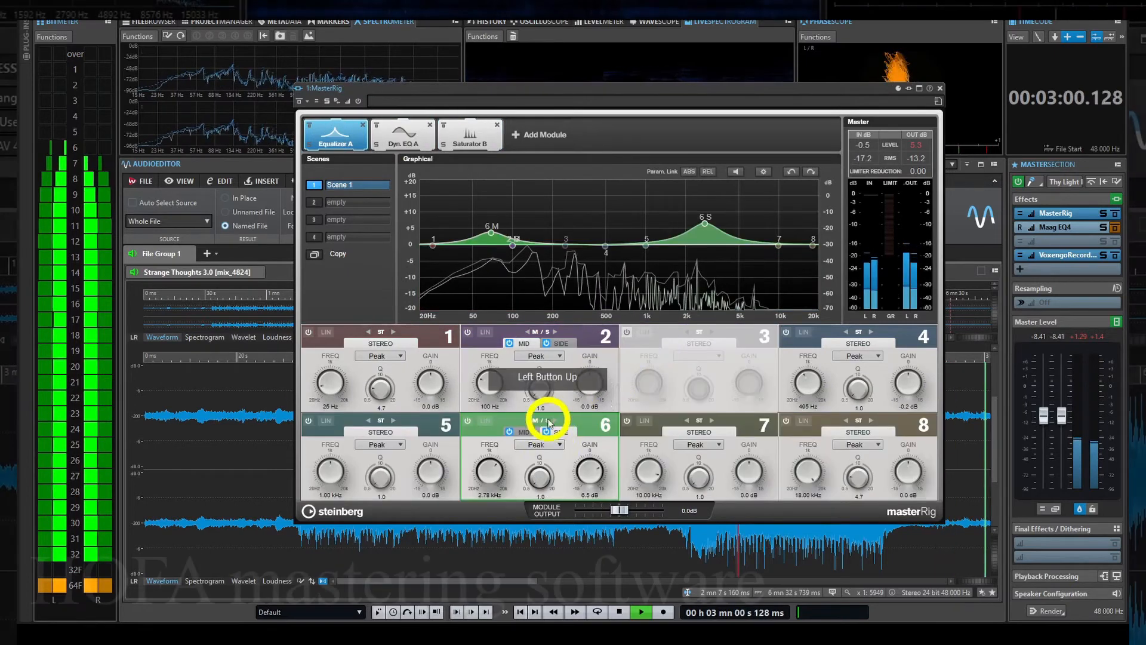
click(548, 432)
In the HOFA EQ, examine the channel mode options of band 4: Stereo, Mid, Side, Left and Right
click(770, 260)
click(621, 452)
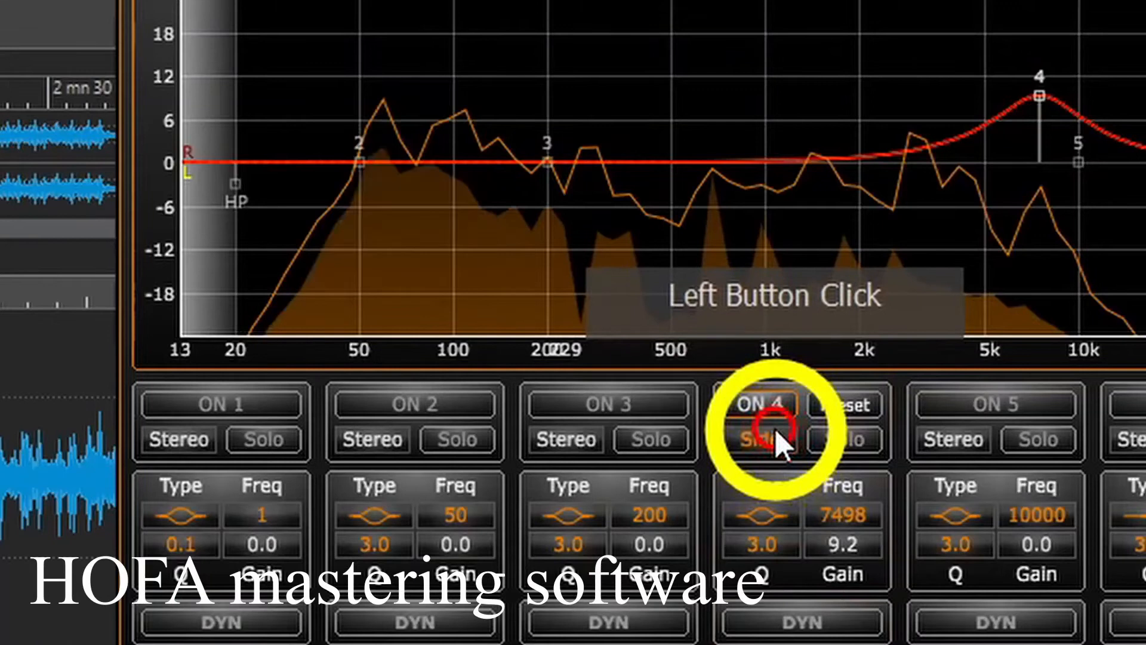
click(773, 445)
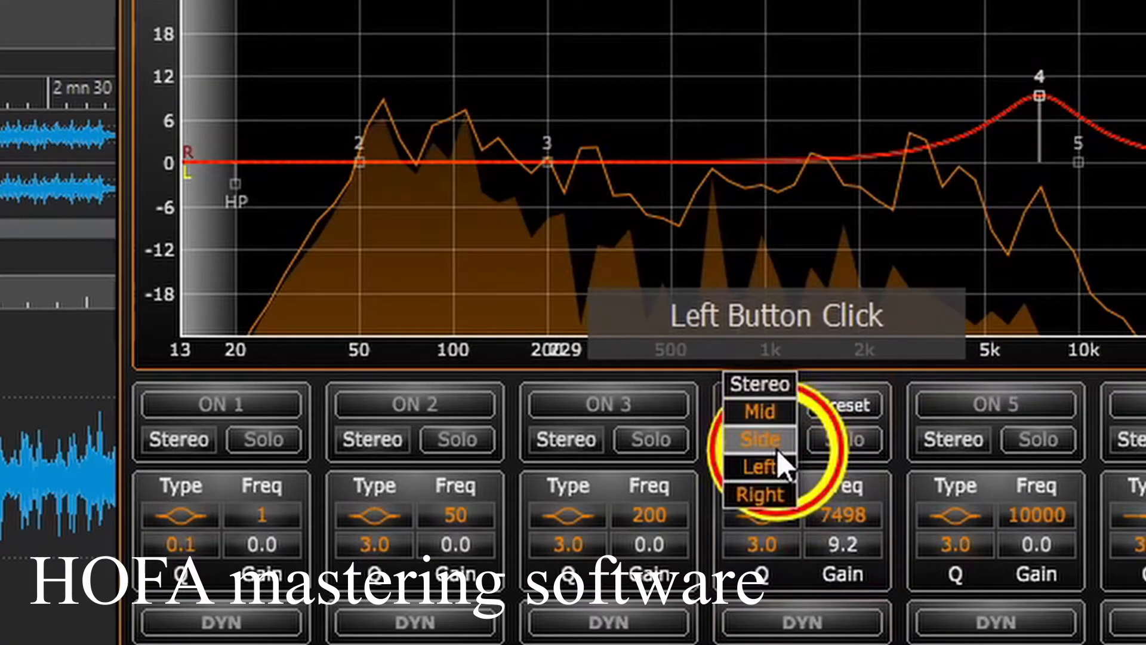
click(776, 448)
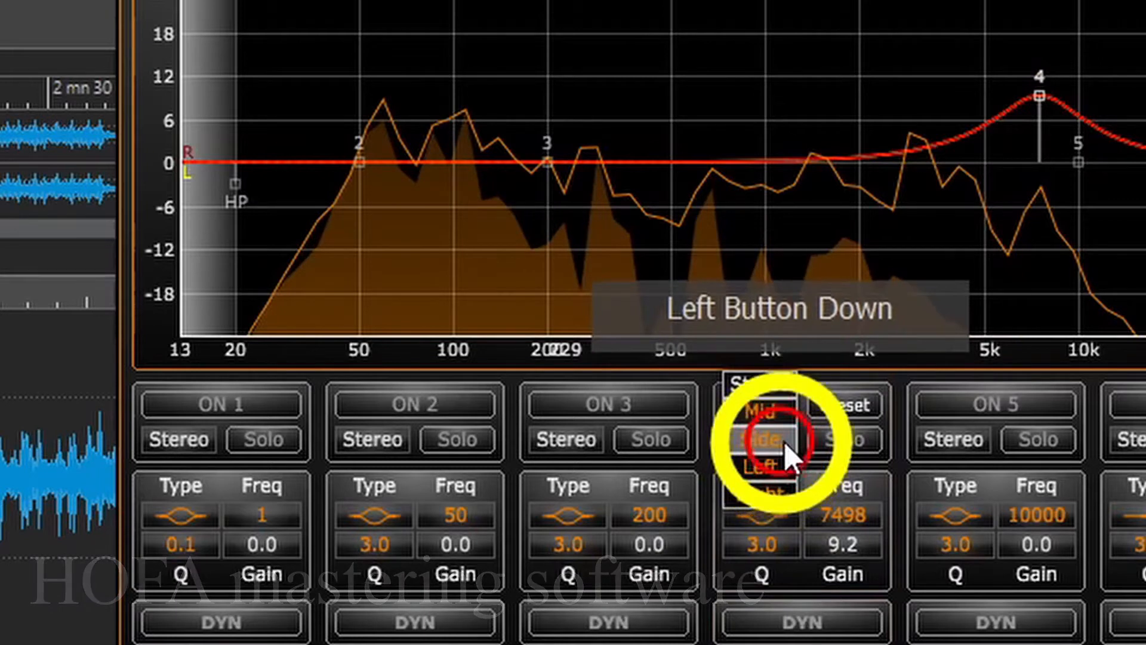
drag(783, 434, 773, 412)
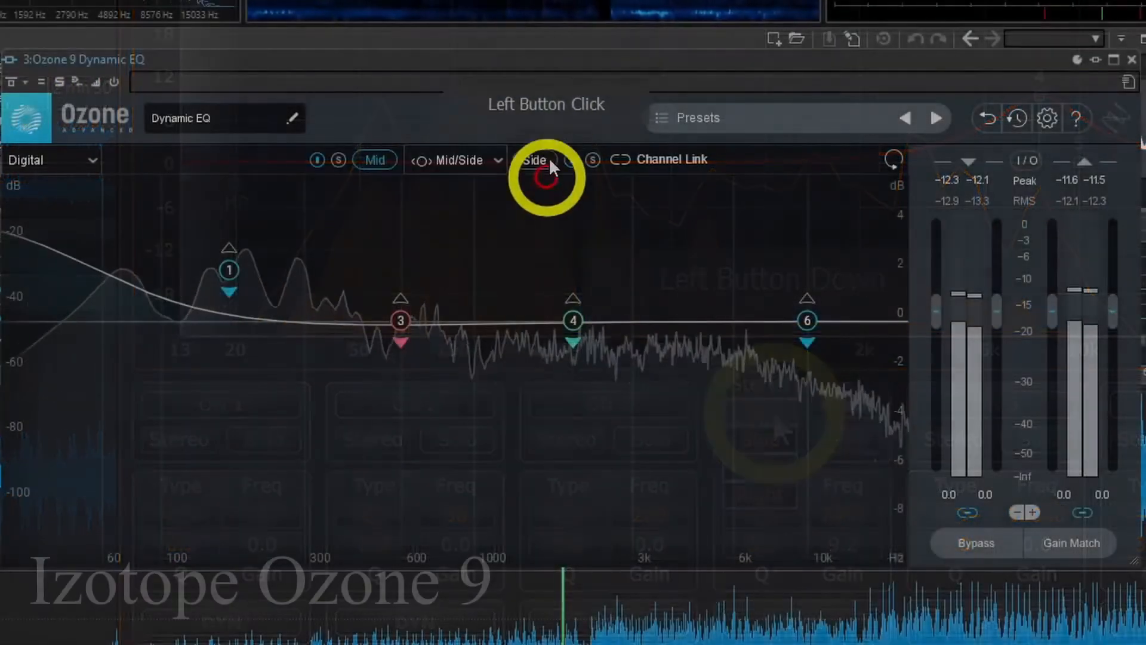
In the Ozone 9 Dynamic EQ's Mid/Side mode, view the Side channel and boost Mid band 4 to about 2.6 dB at 5751 Hz
click(445, 159)
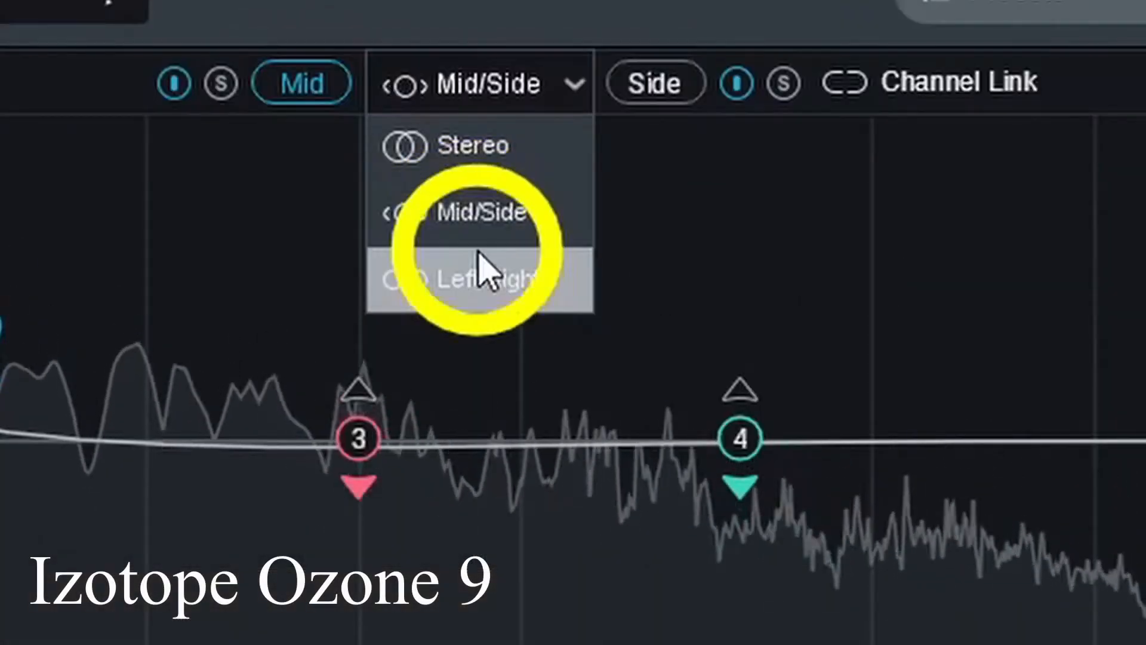
click(647, 104)
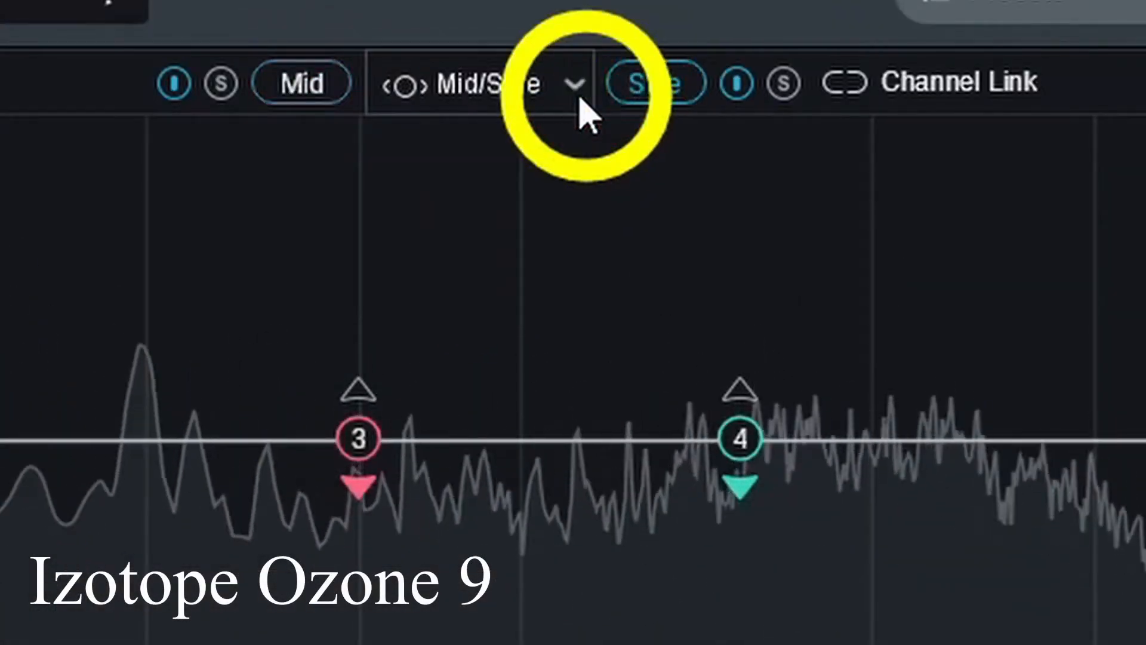
click(303, 102)
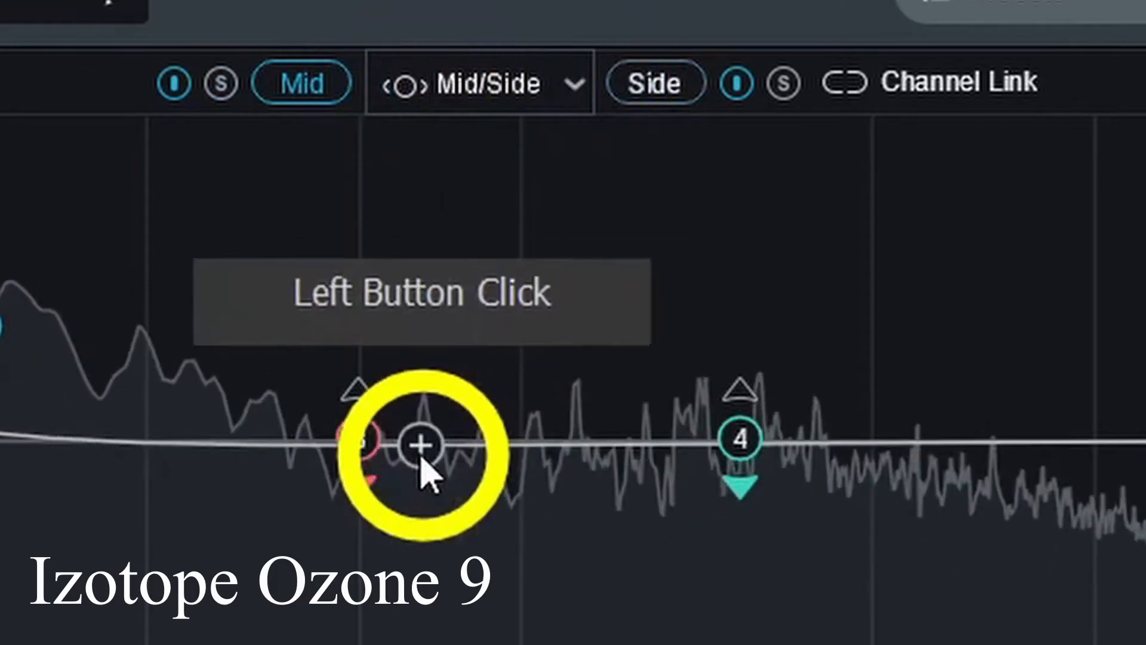
drag(746, 445, 1084, 320)
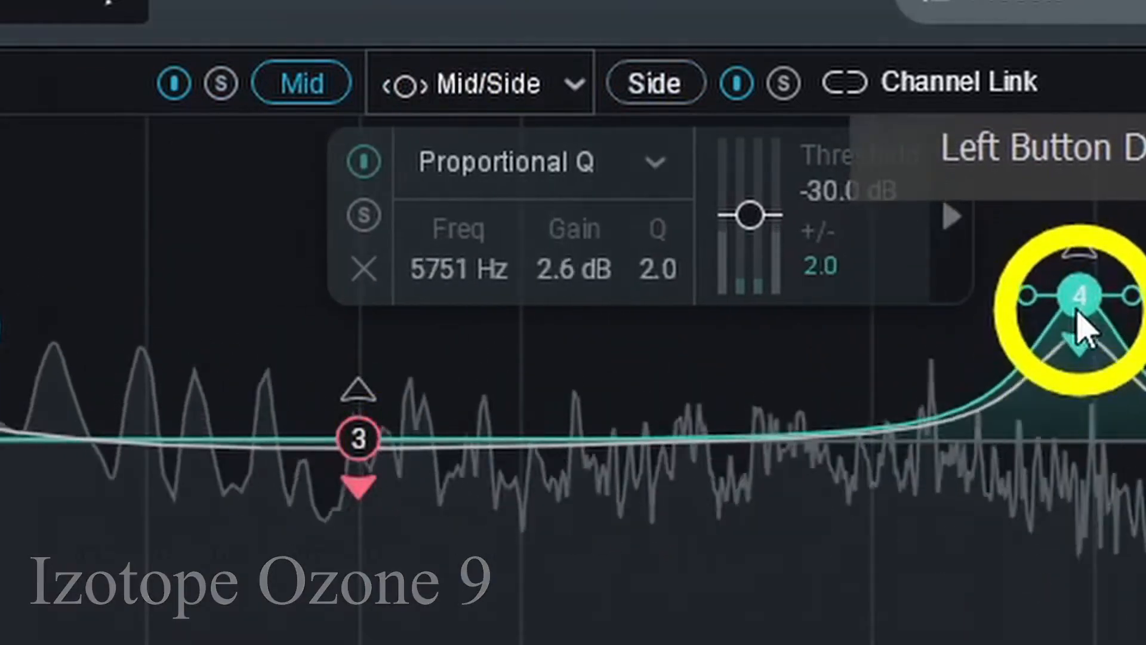
In Cubase's Frequency EQ, compare the Mid and Side channels of band 2 in M/S mode
click(393, 325)
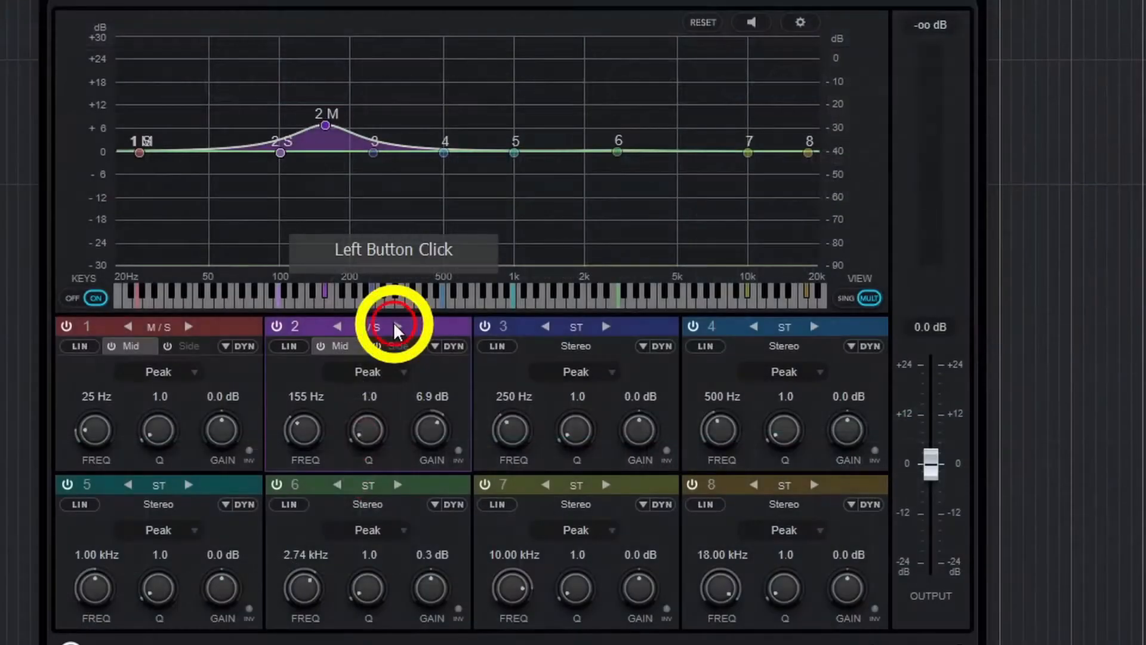
click(338, 344)
click(399, 344)
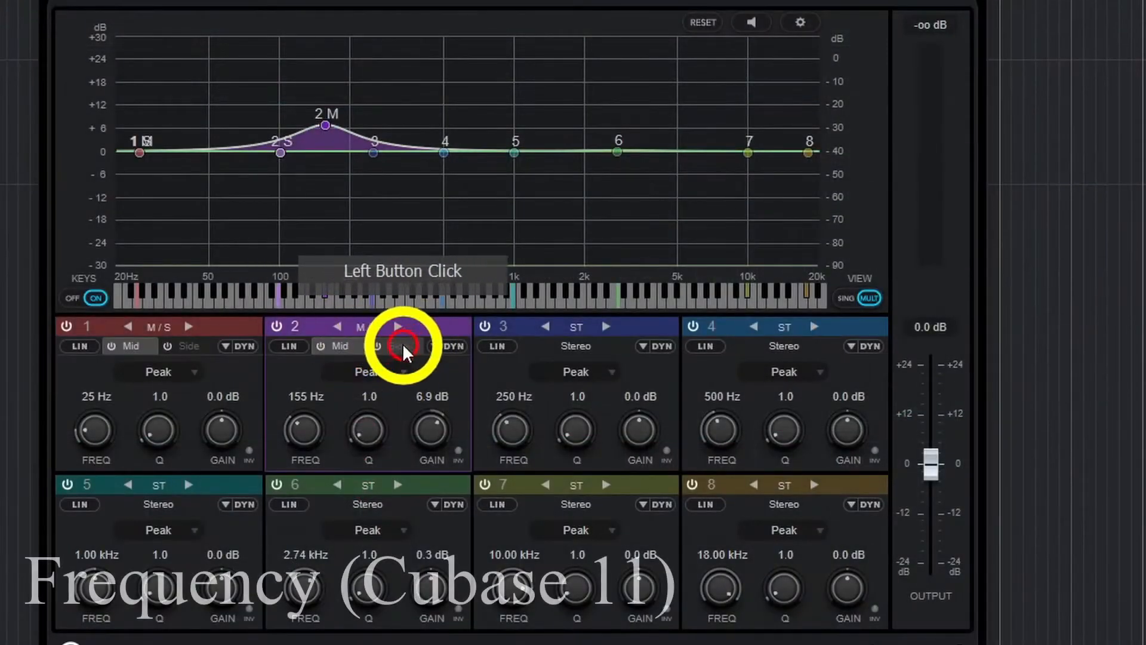
click(338, 345)
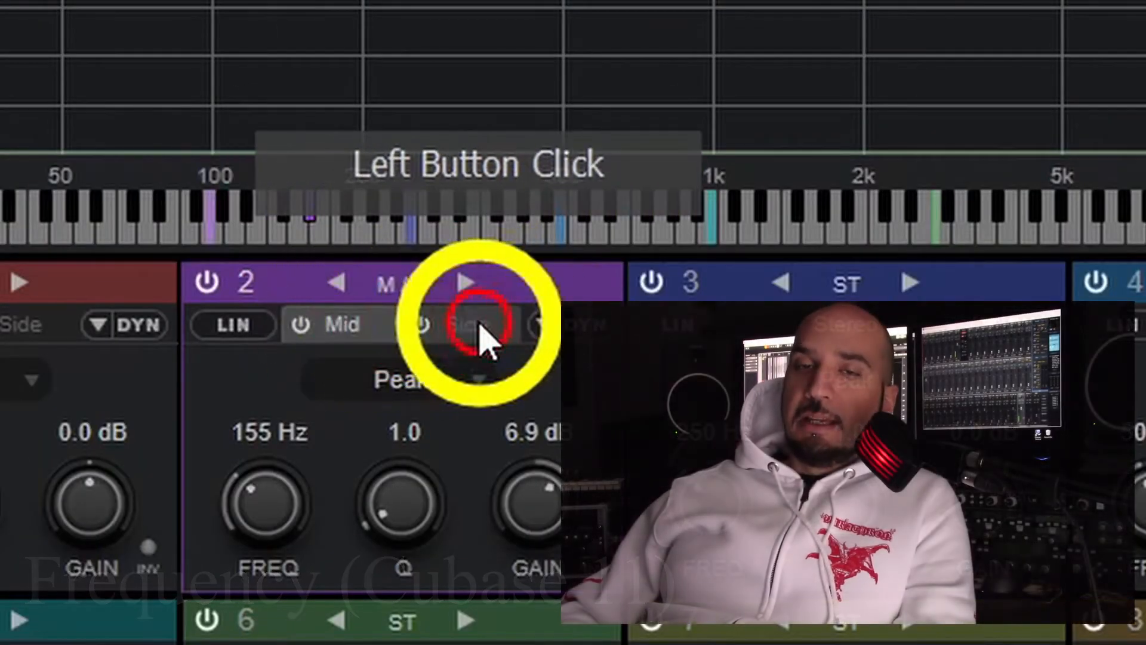
click(472, 320)
Switch band 2 to left/right processing and view its Right channel
click(343, 279)
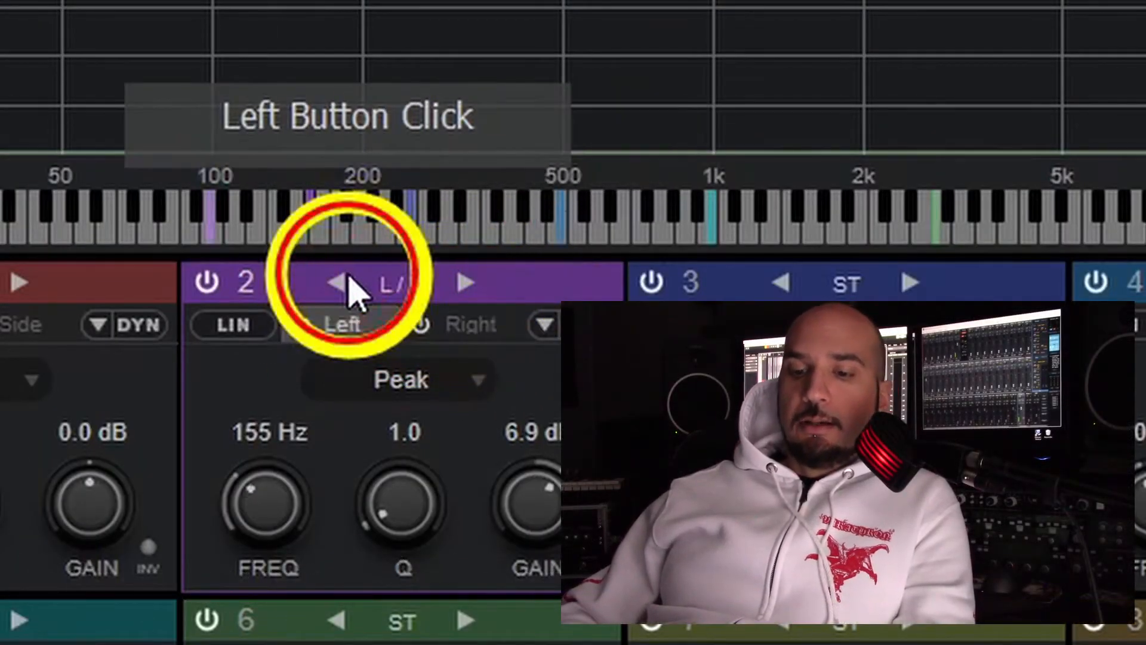
click(468, 325)
click(367, 327)
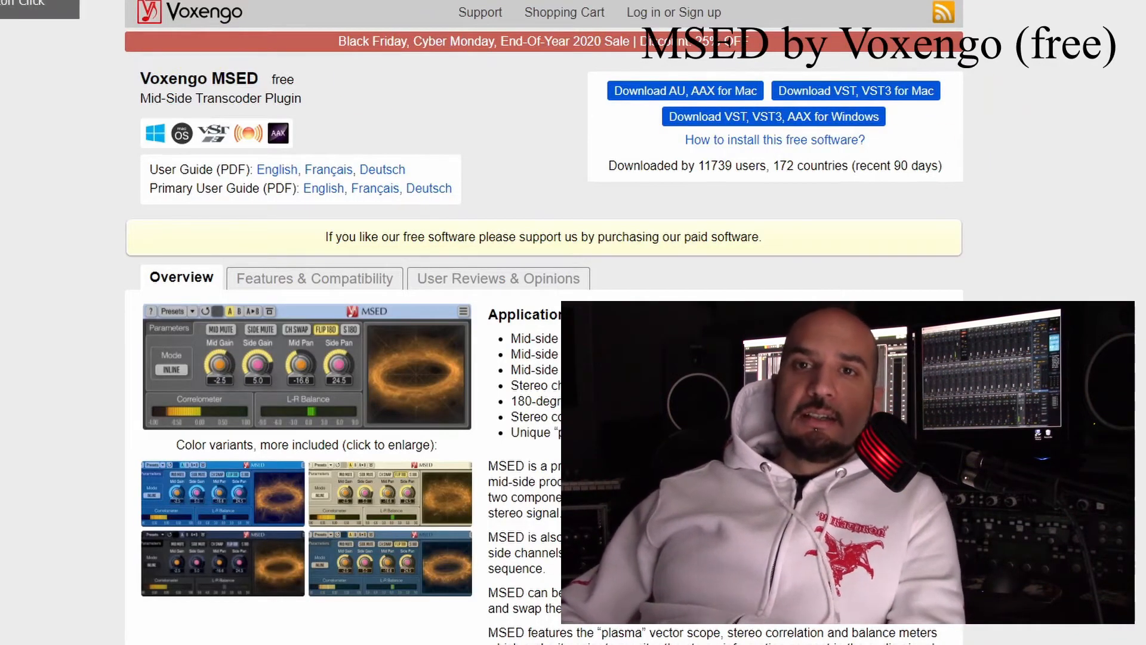
Look over the Voxengo MSED web page's overview, application list and download options
scroll(74, 280, down, 1)
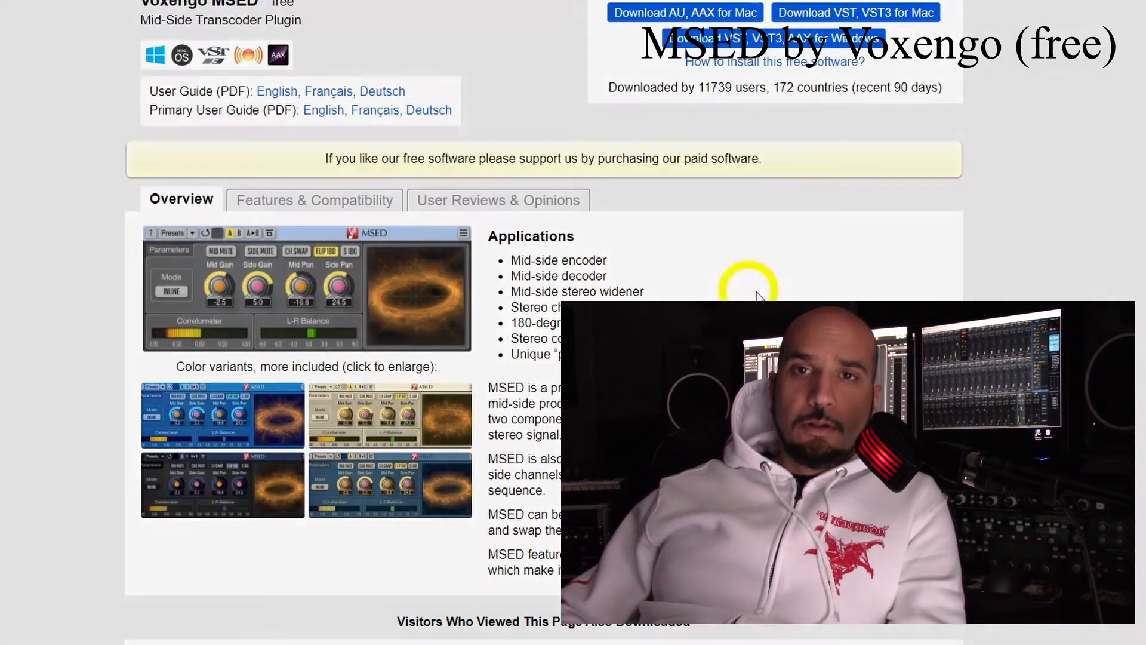
scroll(776, 287, up, 1)
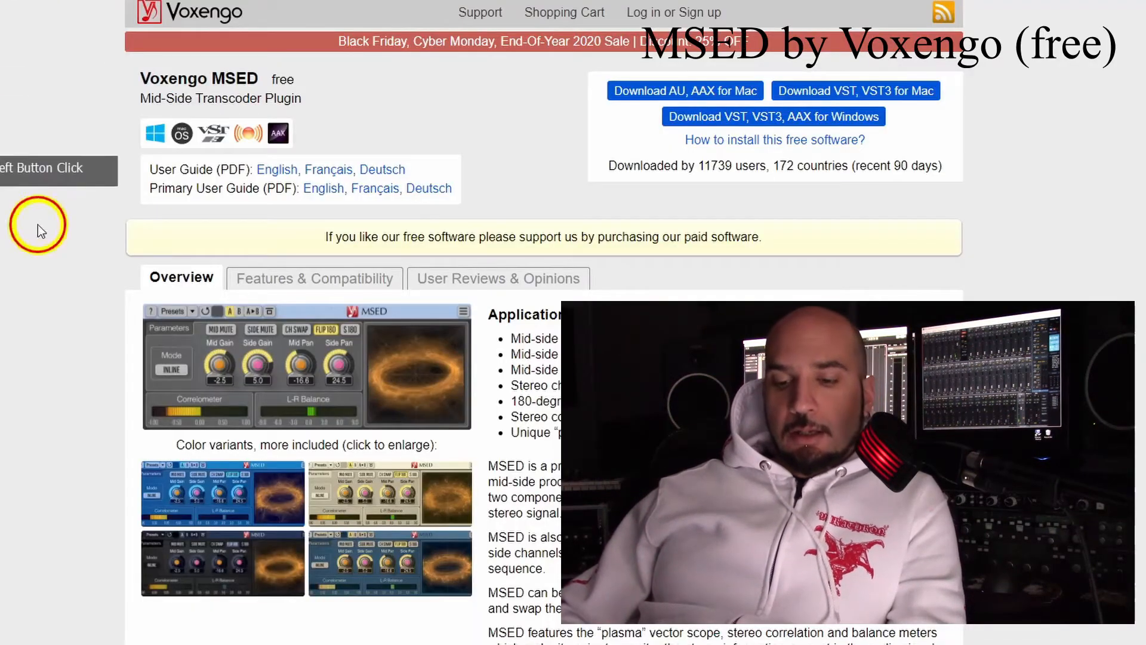
scroll(119, 302, down, 1)
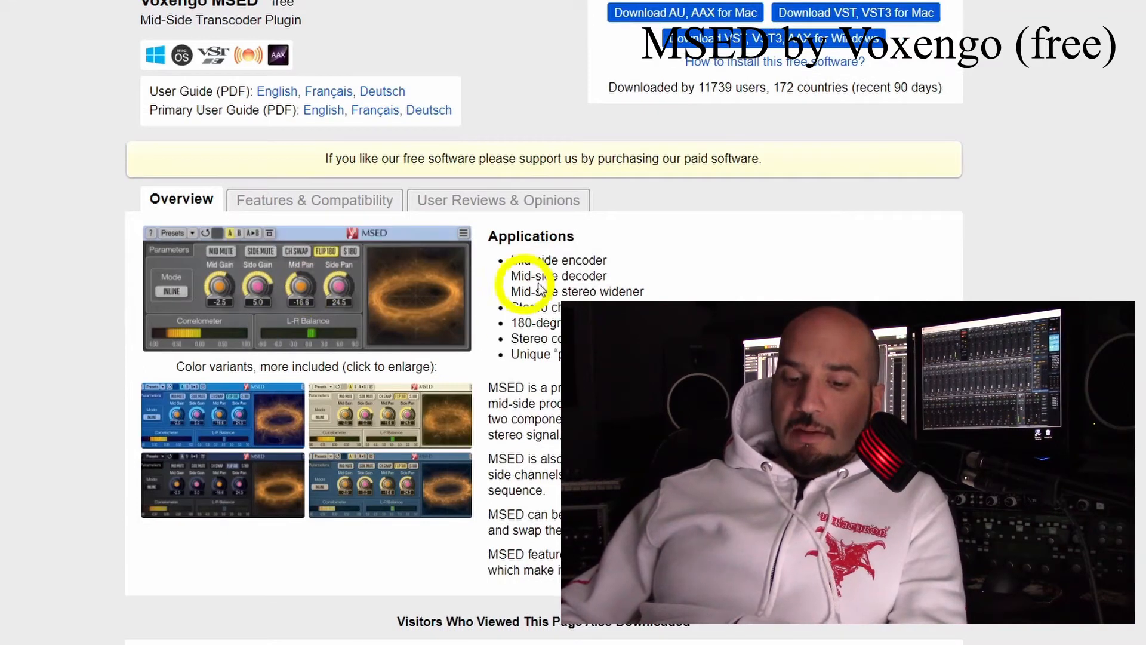
scroll(993, 113, up, 1)
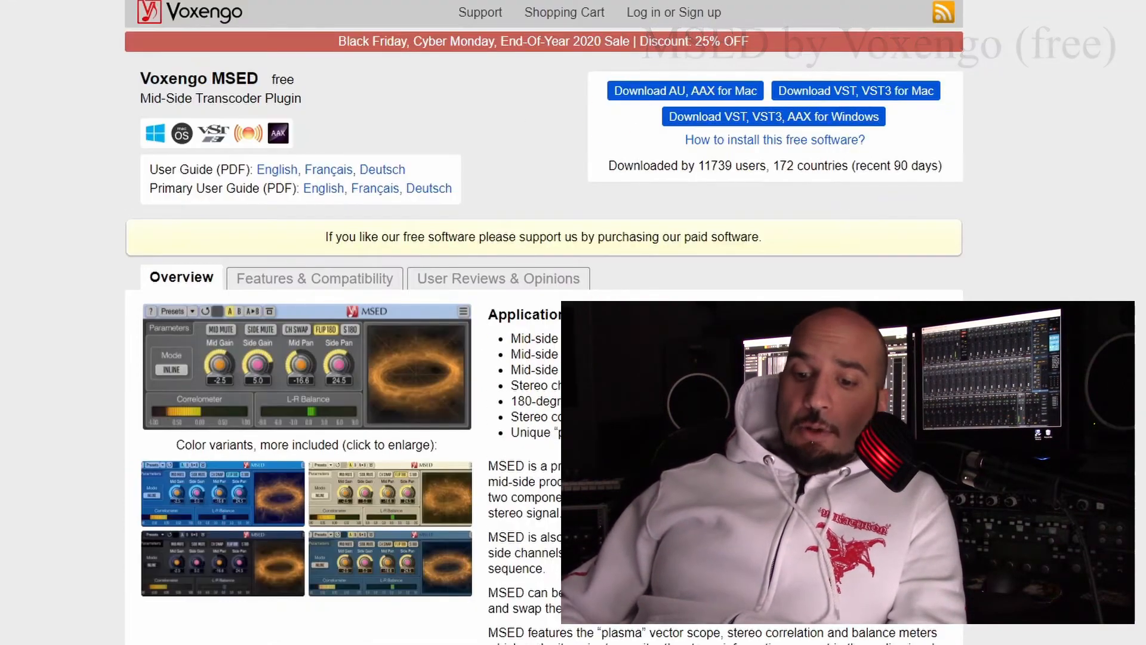
scroll(67, 306, down, 1)
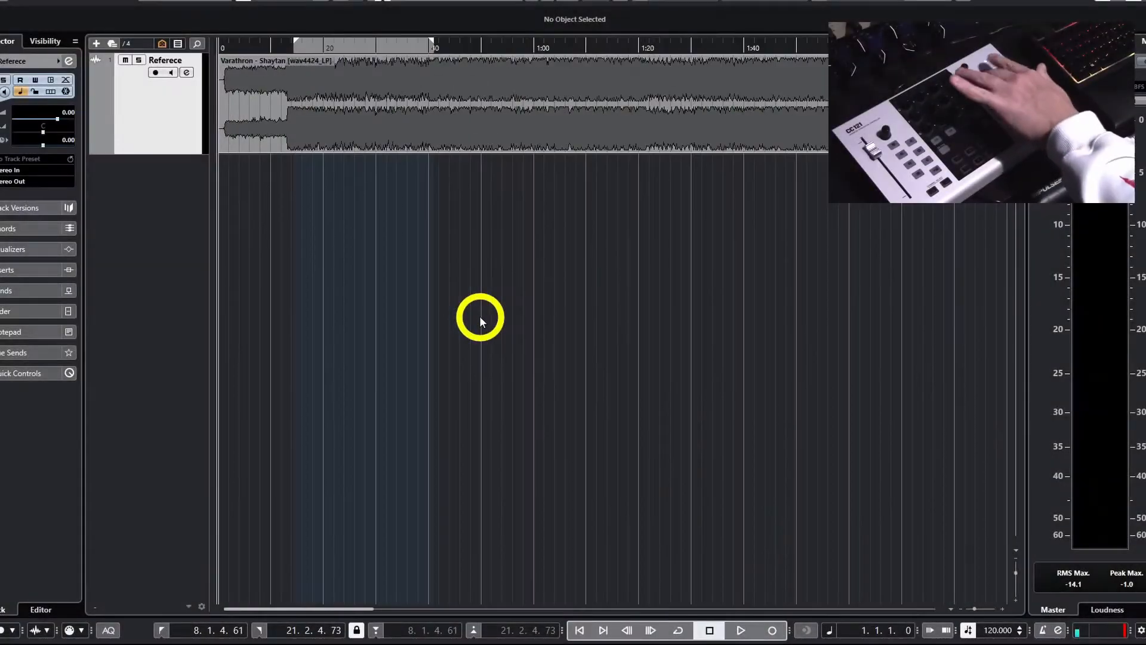
In the Cubase project, enlarge the reference track's waveform and play it from the start
key(h)
key(h)
key(h)
key(h)
key(h)
key(h)
key(h)
key(h)
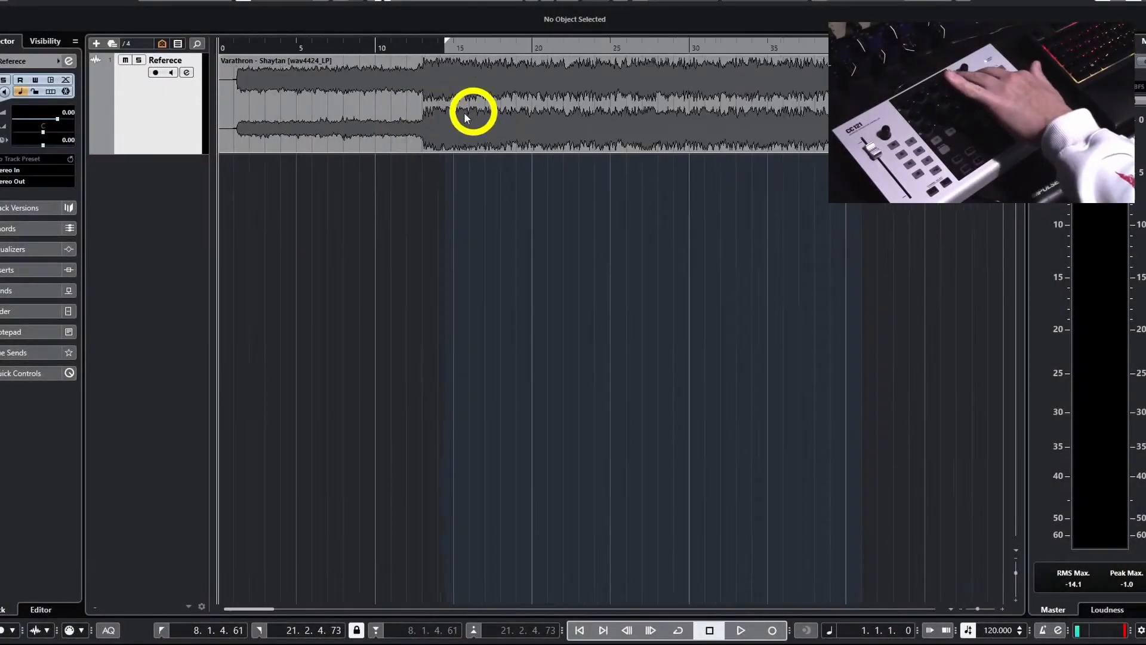
key(shift+h)
key(shift+h)
key(shift+h)
key(shift+h)
key(shift+h)
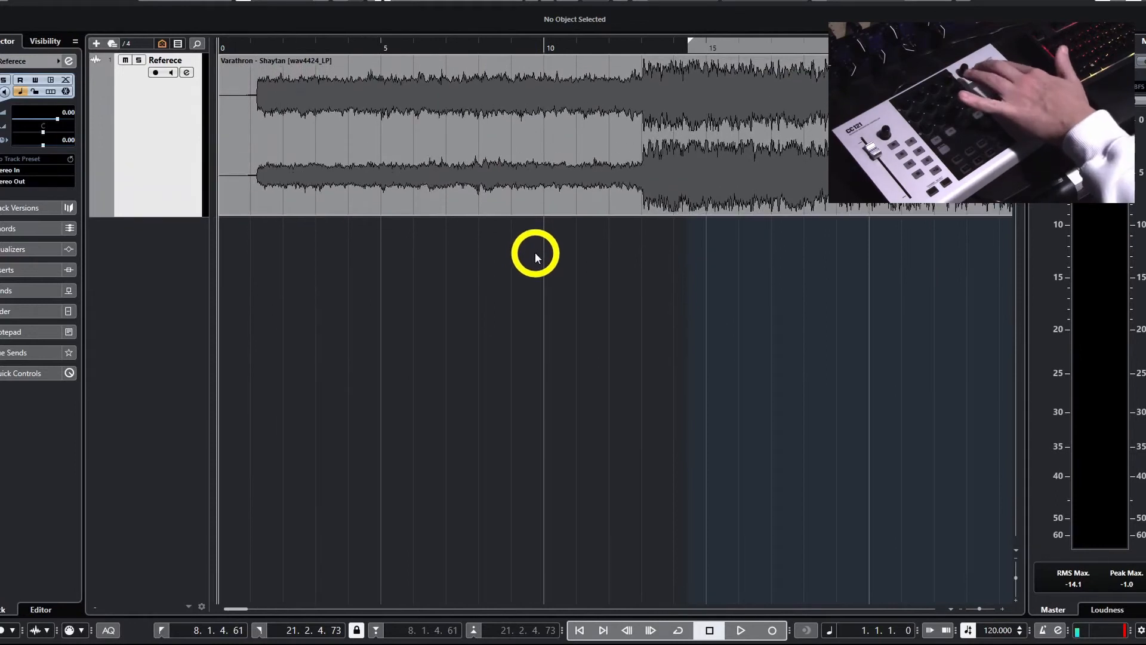
key(h)
key(h)
key(h)
key(g)
key(g)
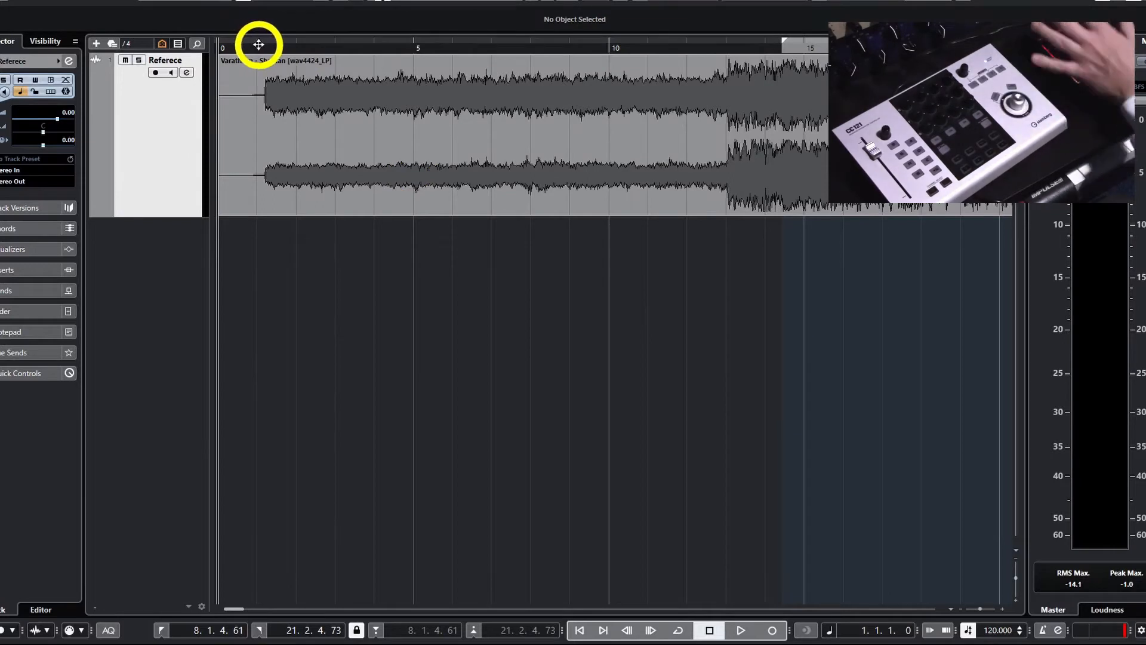
key(space)
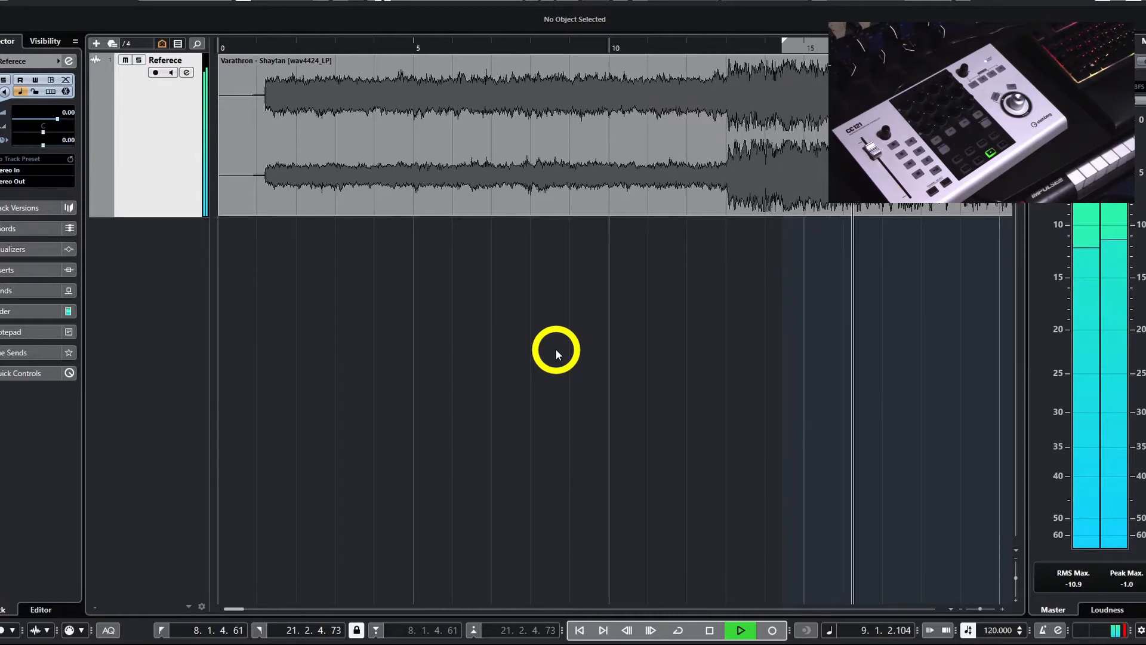
Turn on cycle playback for the marked range from bar 8 to bar 21 and stop playback
key(g)
key(g)
key(g)
key(g)
key(g)
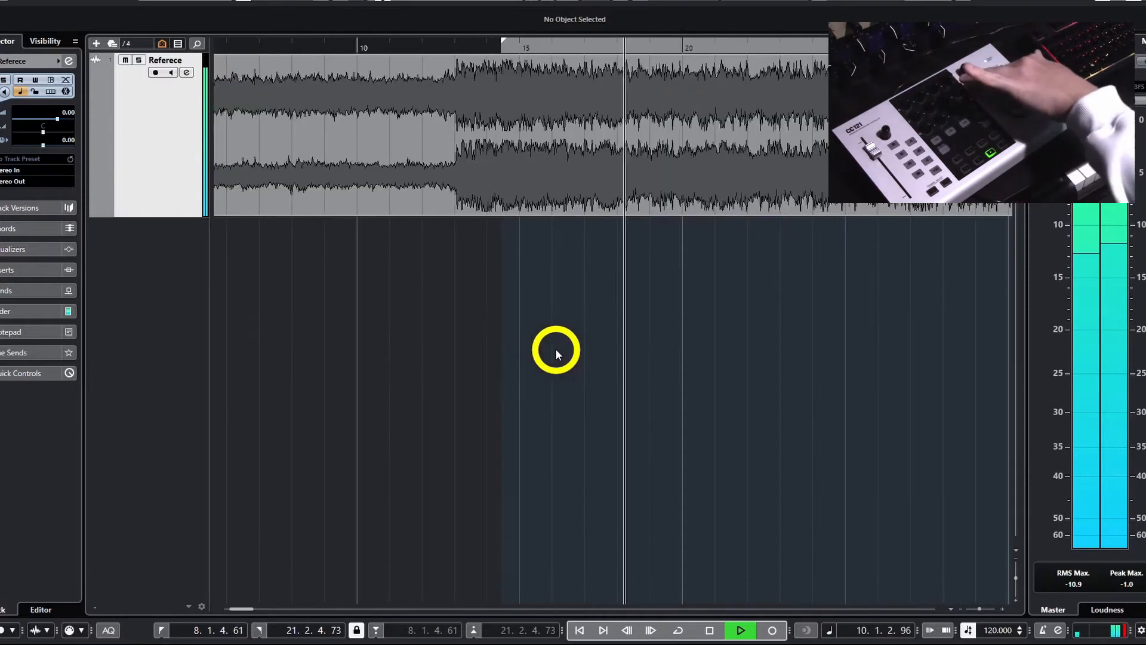
key(g)
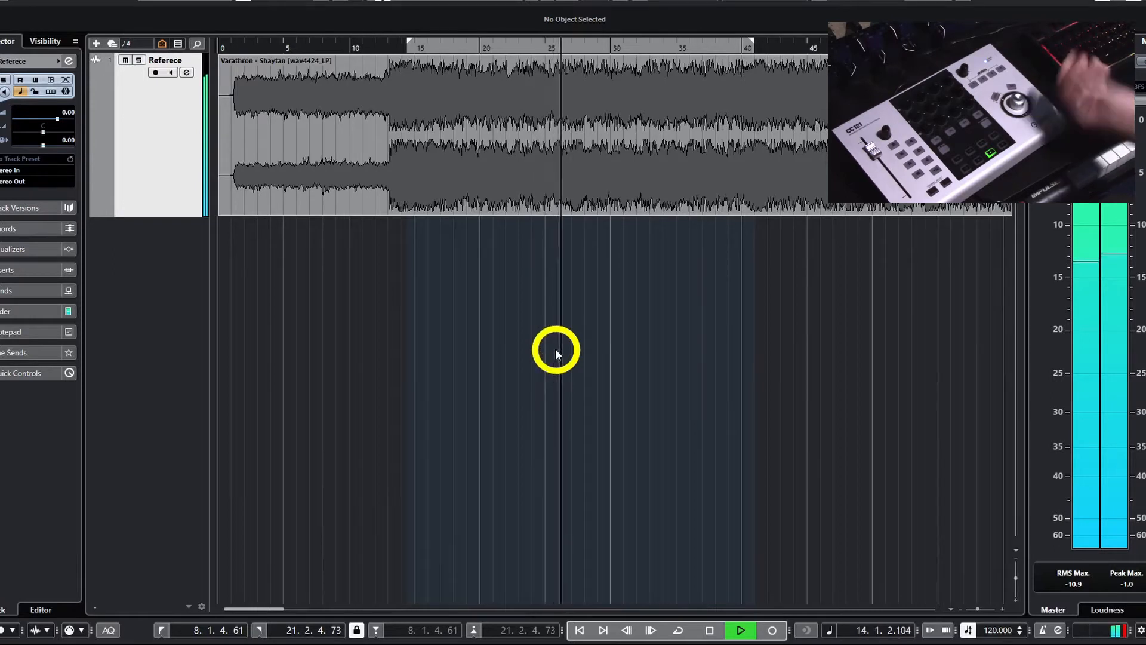
key(KP_Divide)
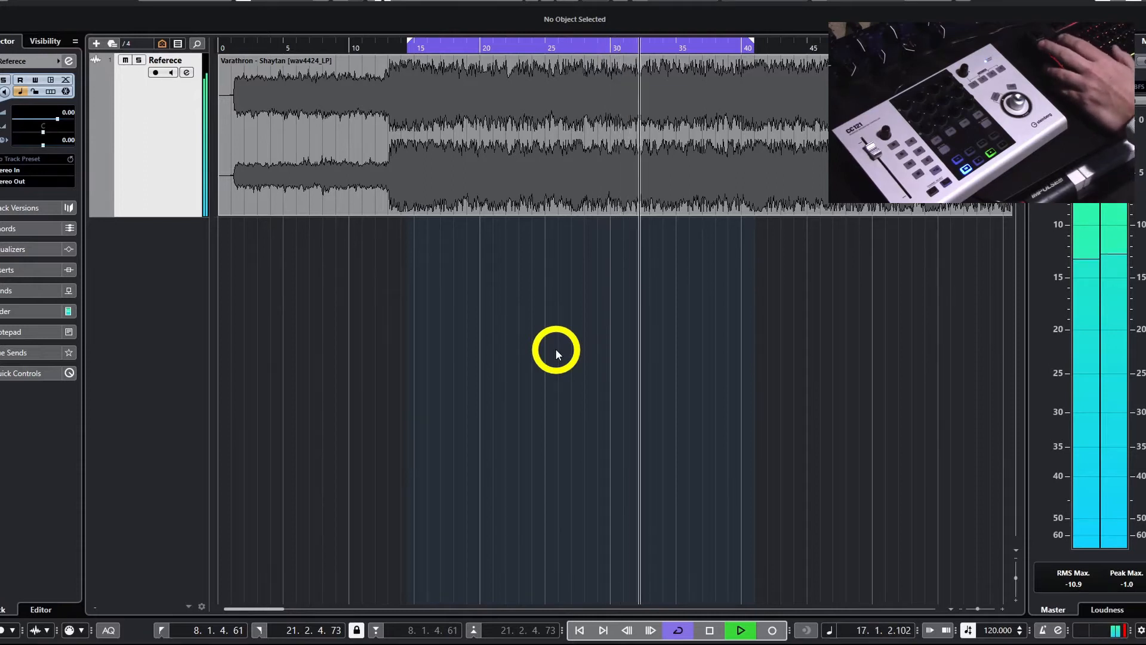
key(space)
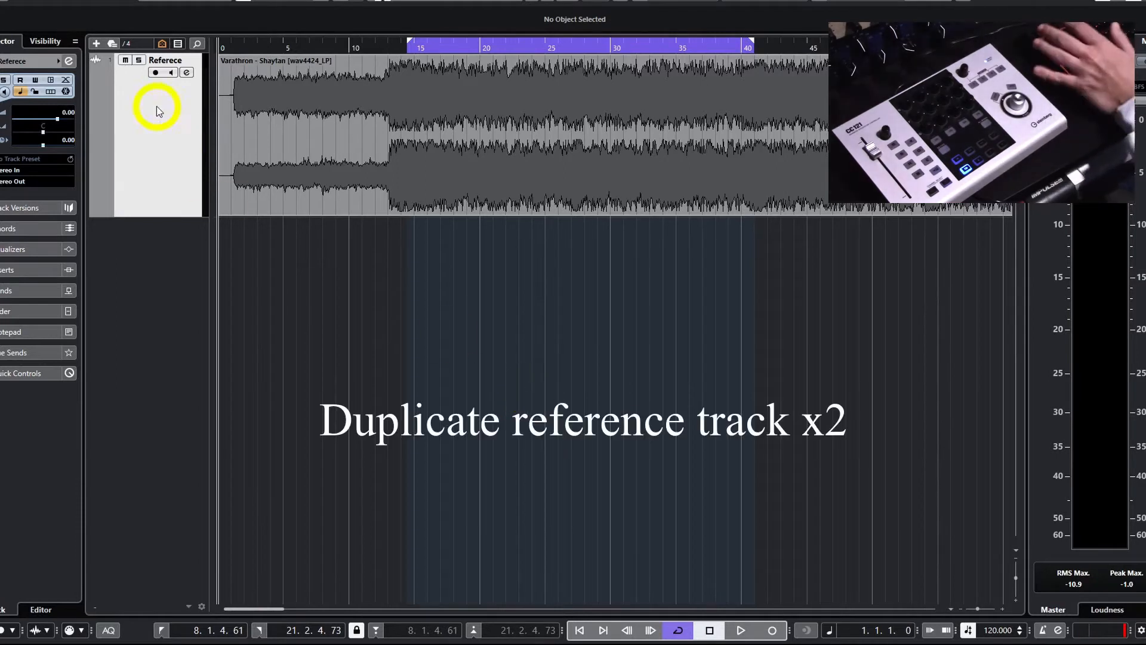
Duplicate the reference track together with its audio event
right_click(157, 108)
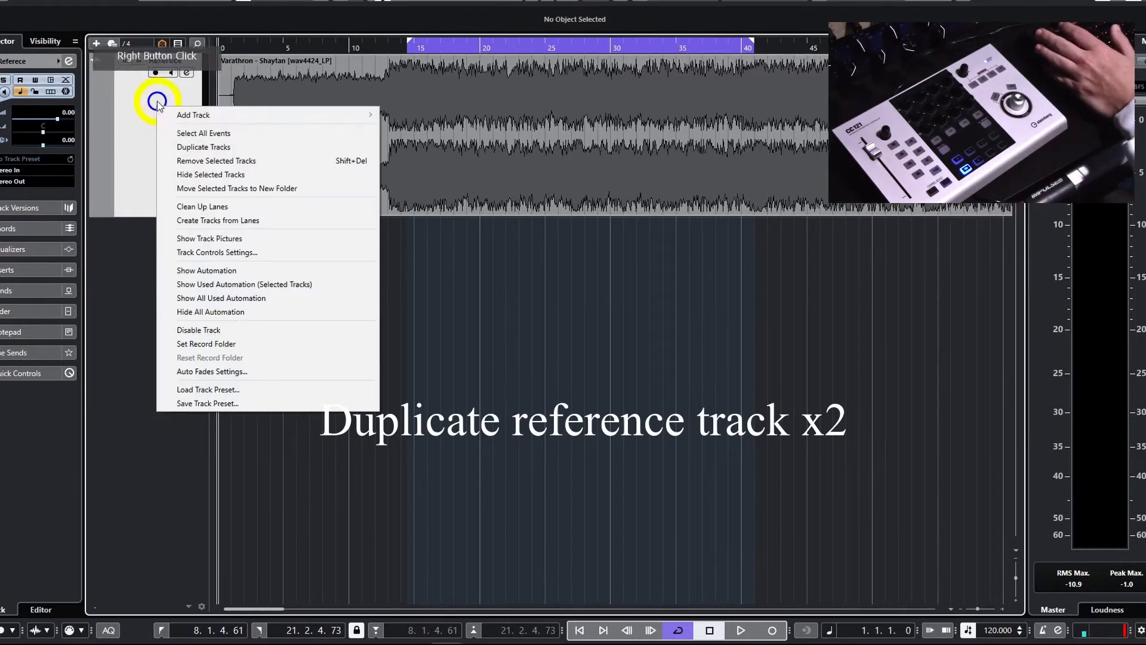
click(216, 148)
click(163, 97)
click(330, 80)
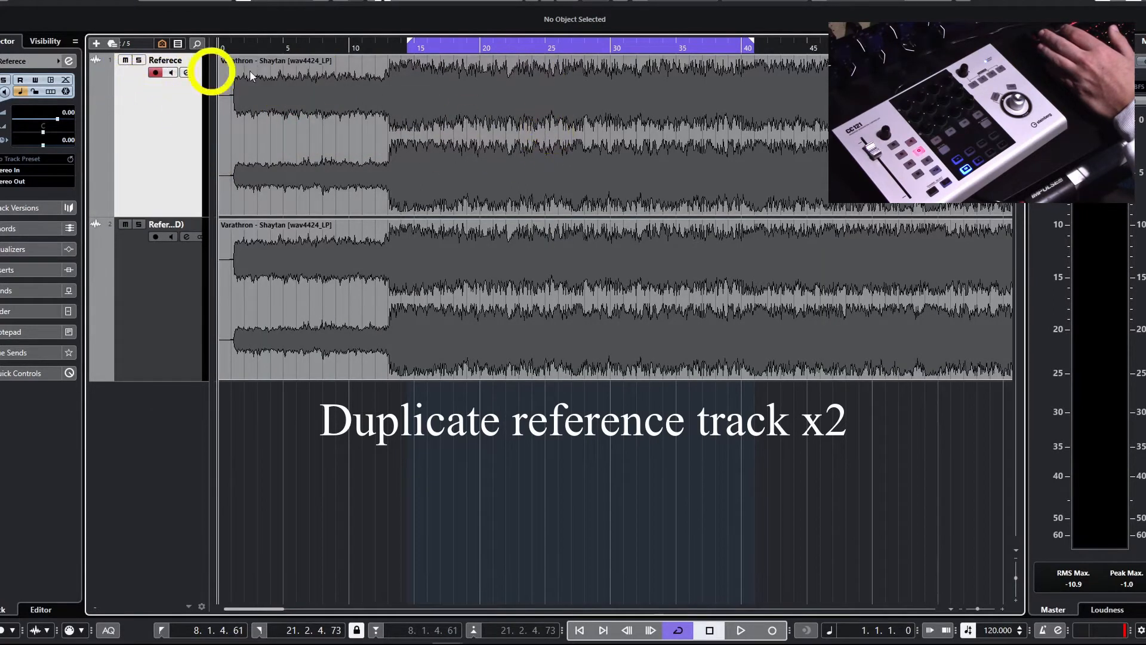
Rename the duplicated reference track as Mid
click(172, 236)
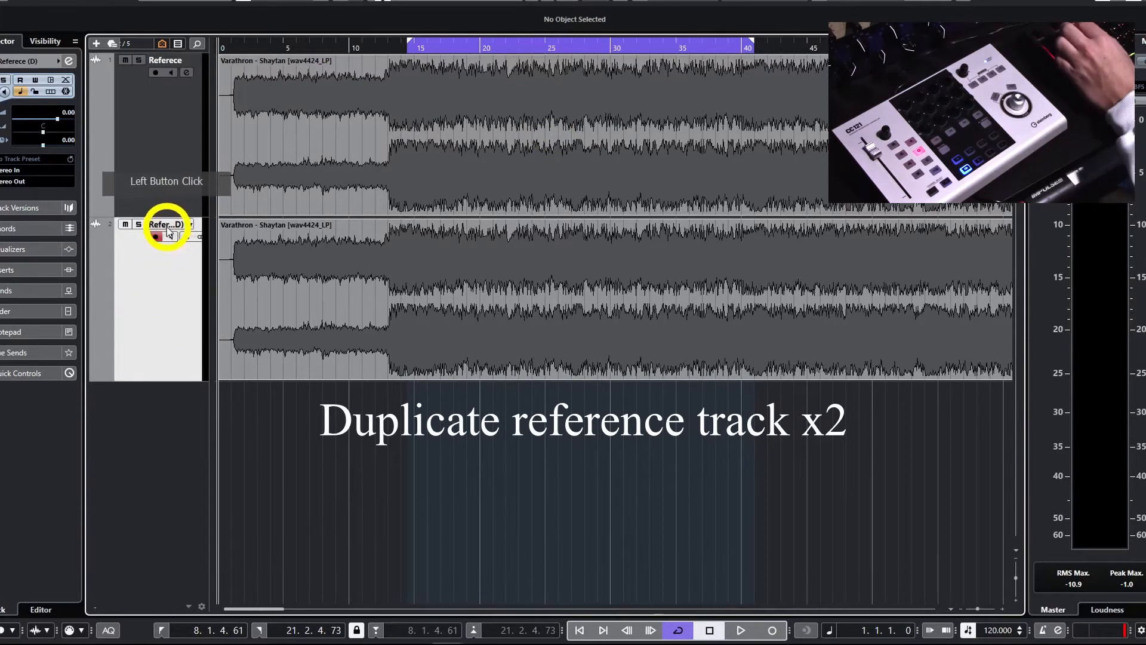
text(m)
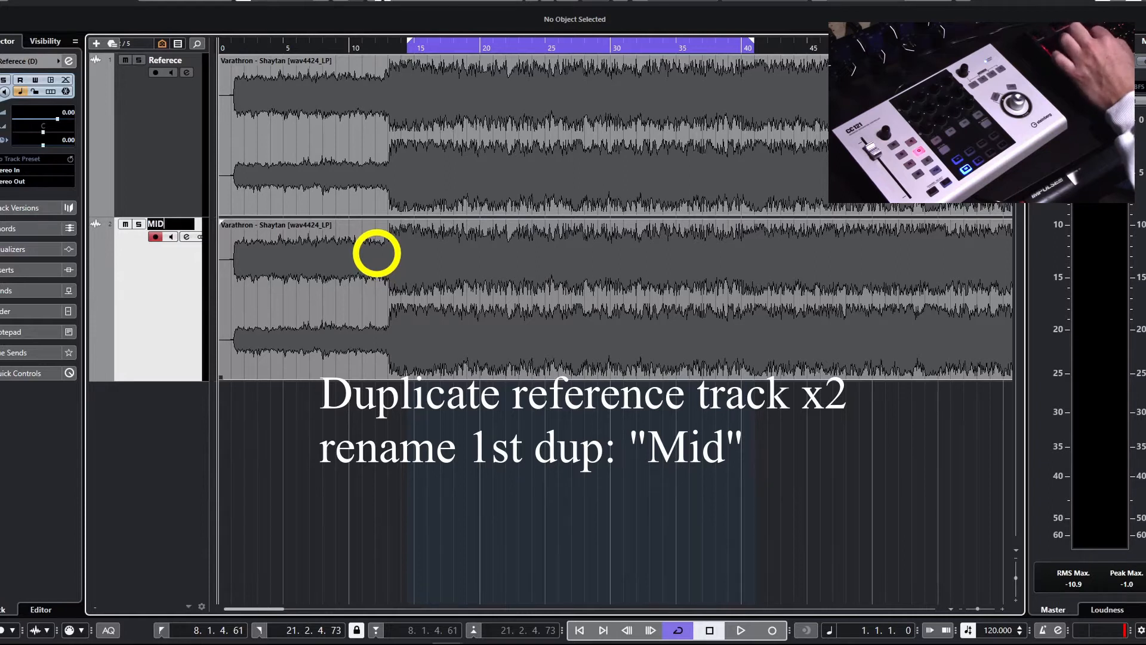
Duplicate the Mid track with its audio event and rename the copy as Side L
right_click(136, 304)
click(223, 340)
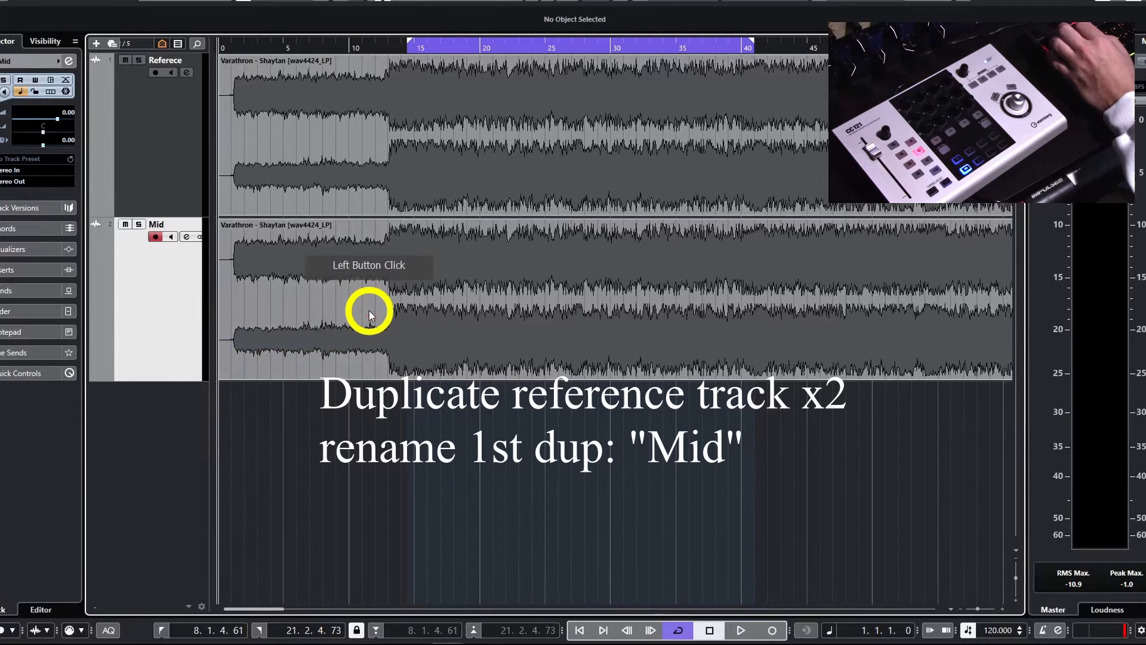
double_click(162, 389)
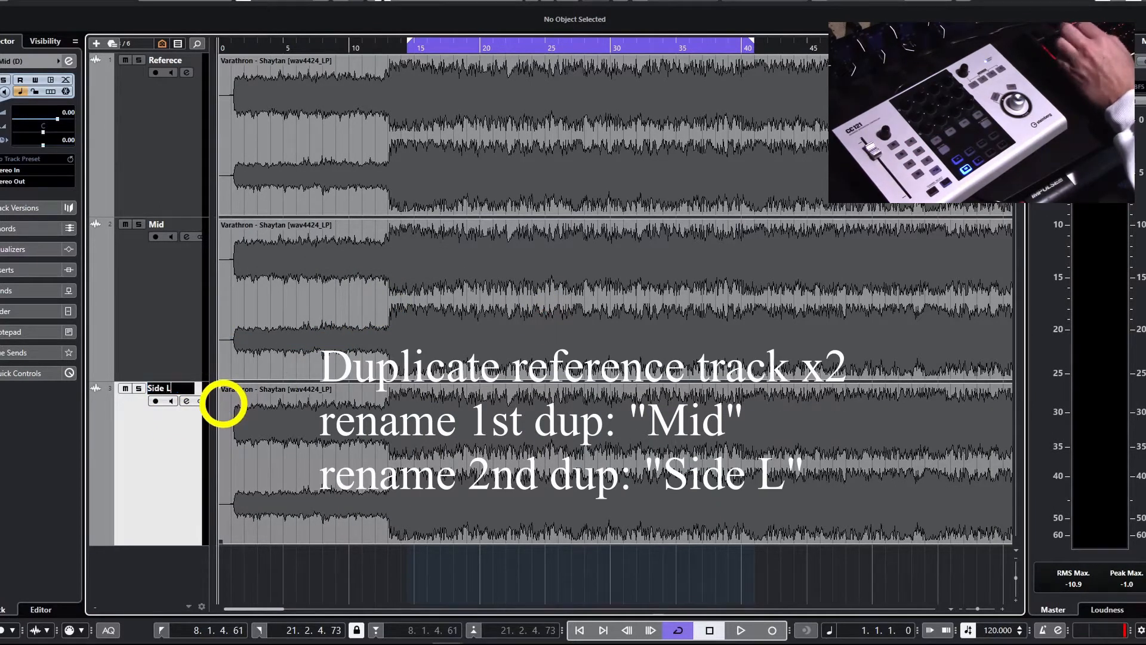
Mute the audio event on the reference track
right_click(346, 186)
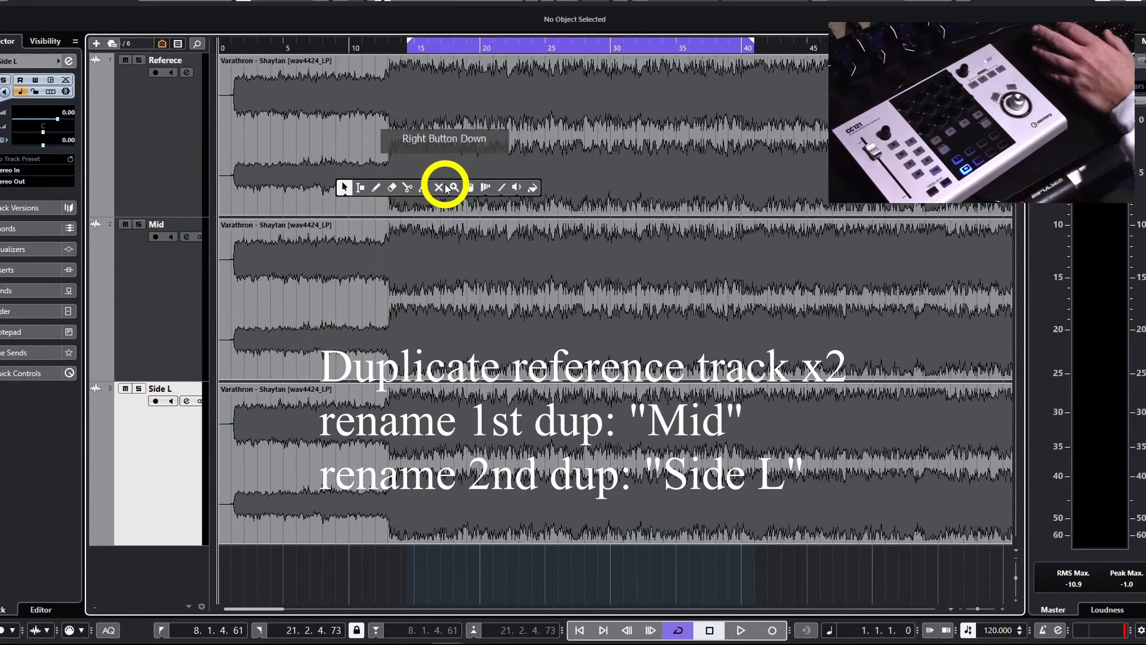
click(525, 123)
right_click(525, 123)
click(502, 141)
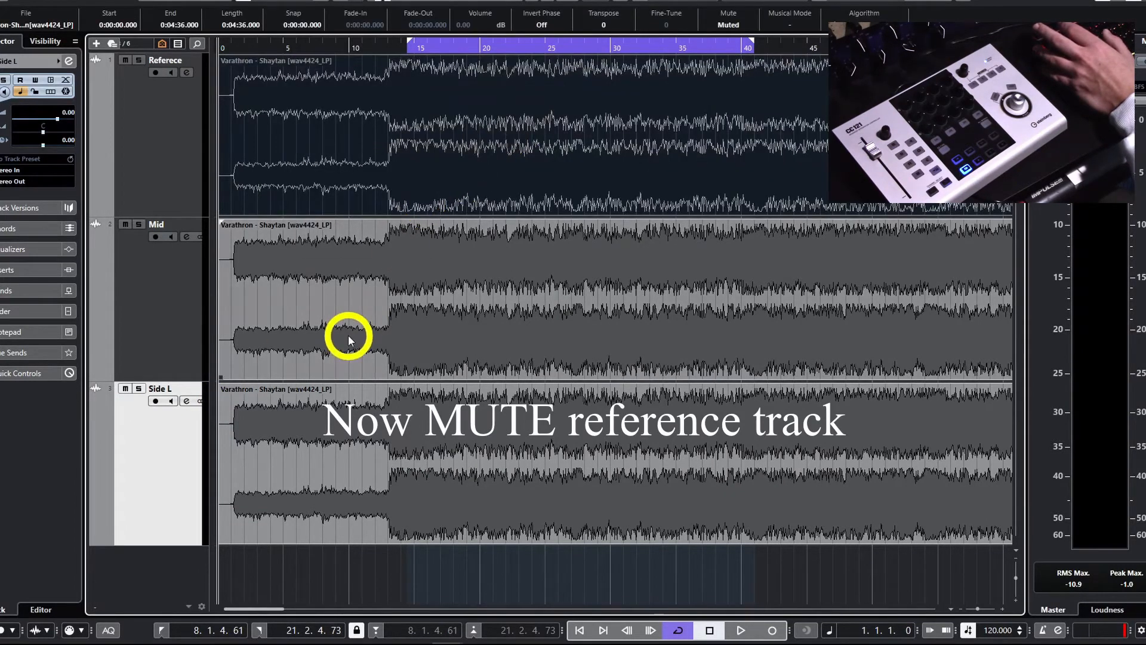
Solo the Mid track and place the playback cursor at the start of the cycle range
click(149, 279)
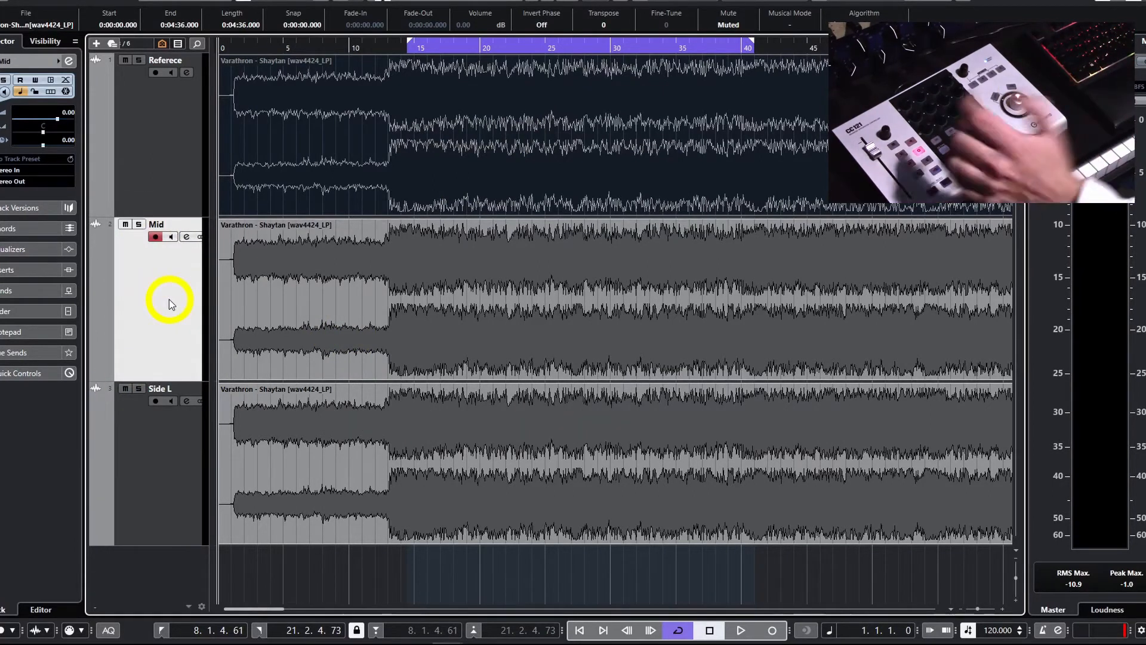
key(s)
click(410, 47)
click(441, 276)
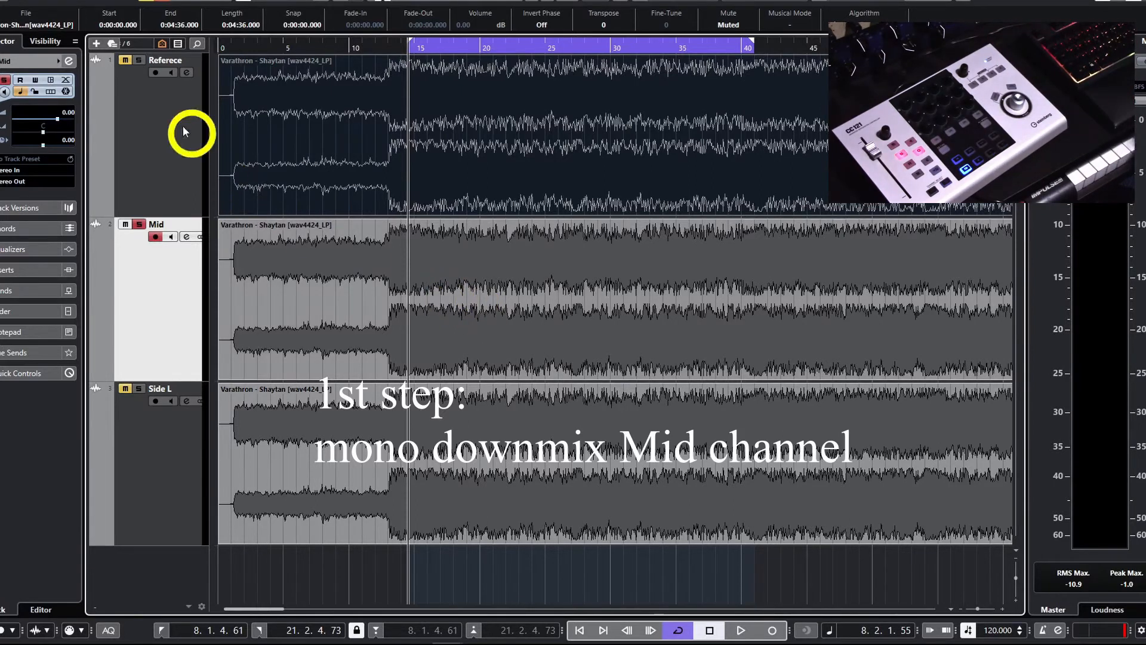
Review the Export As channel formats for an audio mixdown, choosing Interleaved, and close the export settings without exporting
click(26, 13)
mouse_move(80, 169)
click(179, 169)
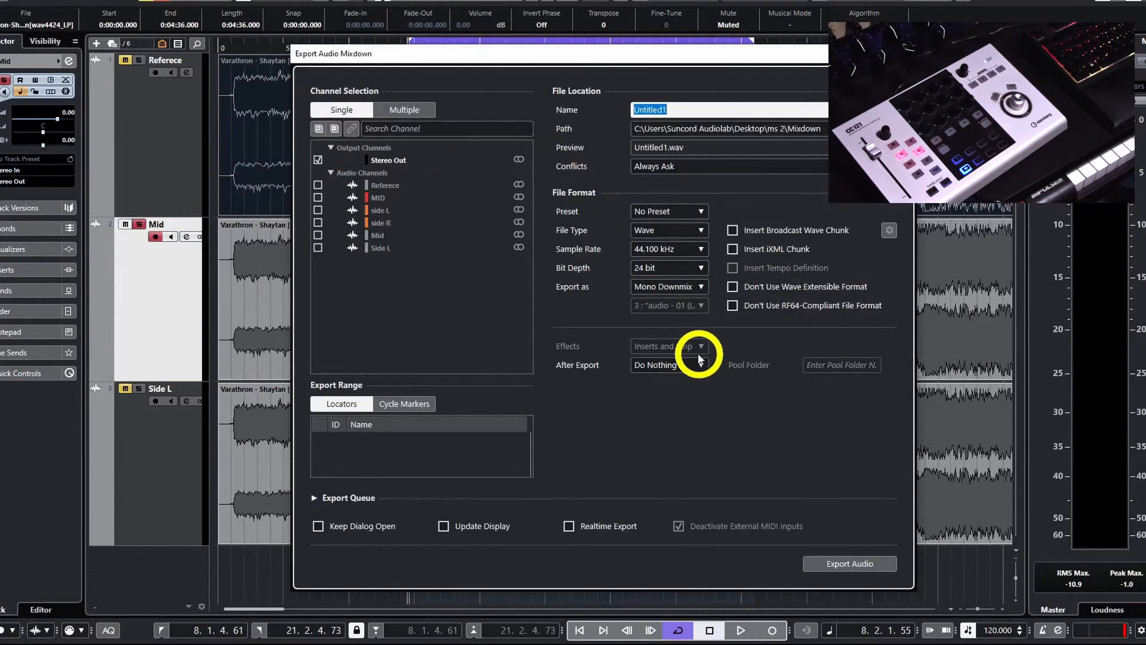
click(699, 287)
click(665, 303)
click(669, 287)
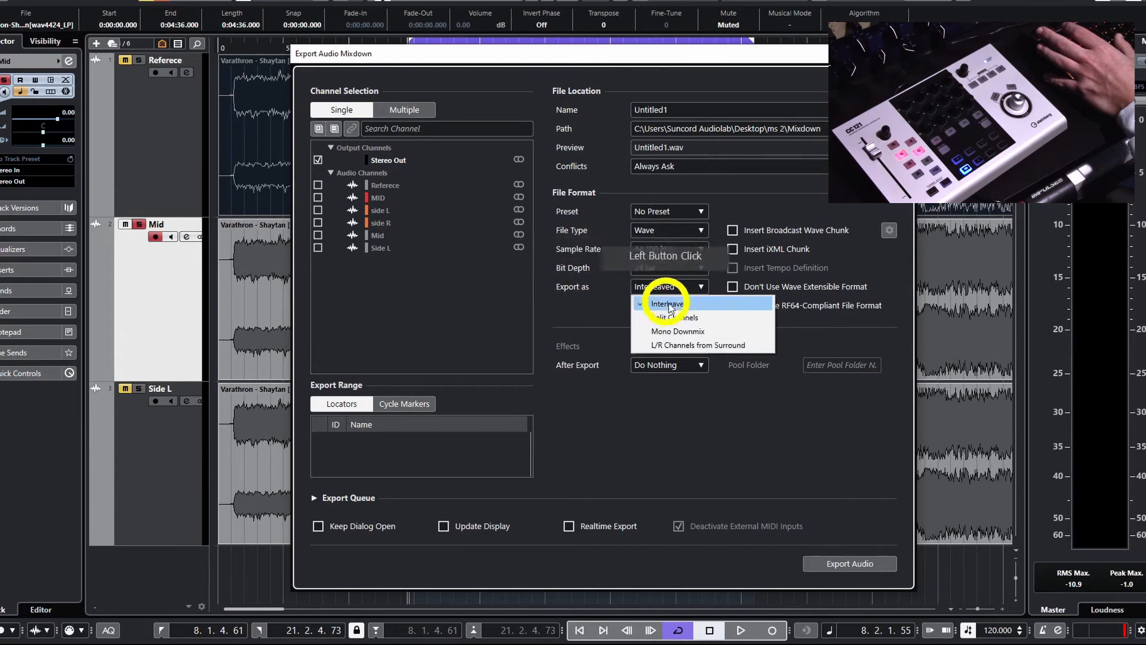
click(740, 368)
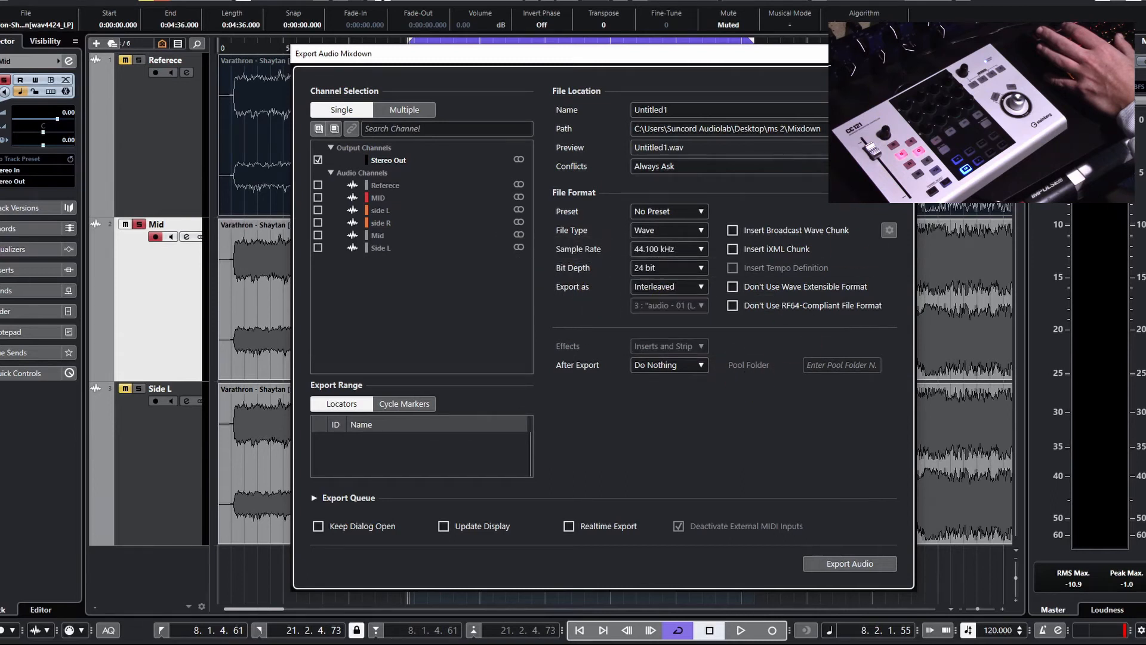
click(903, 53)
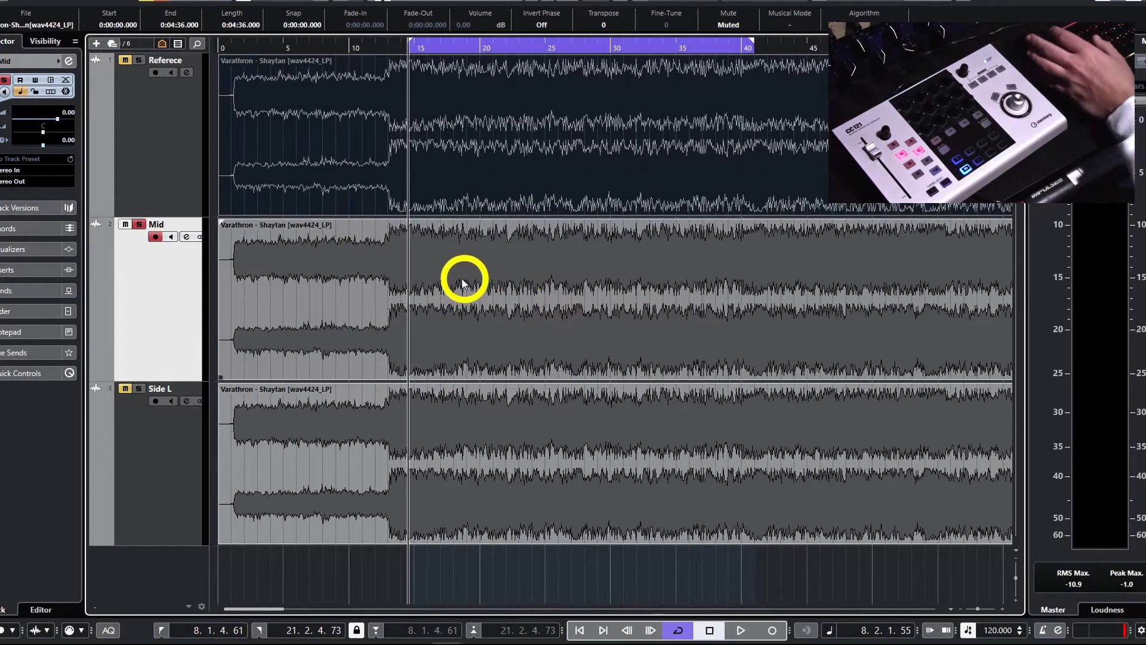
Apply the Stereo Flip process in Merge mode to the Mid track's audio event as a new version
click(409, 285)
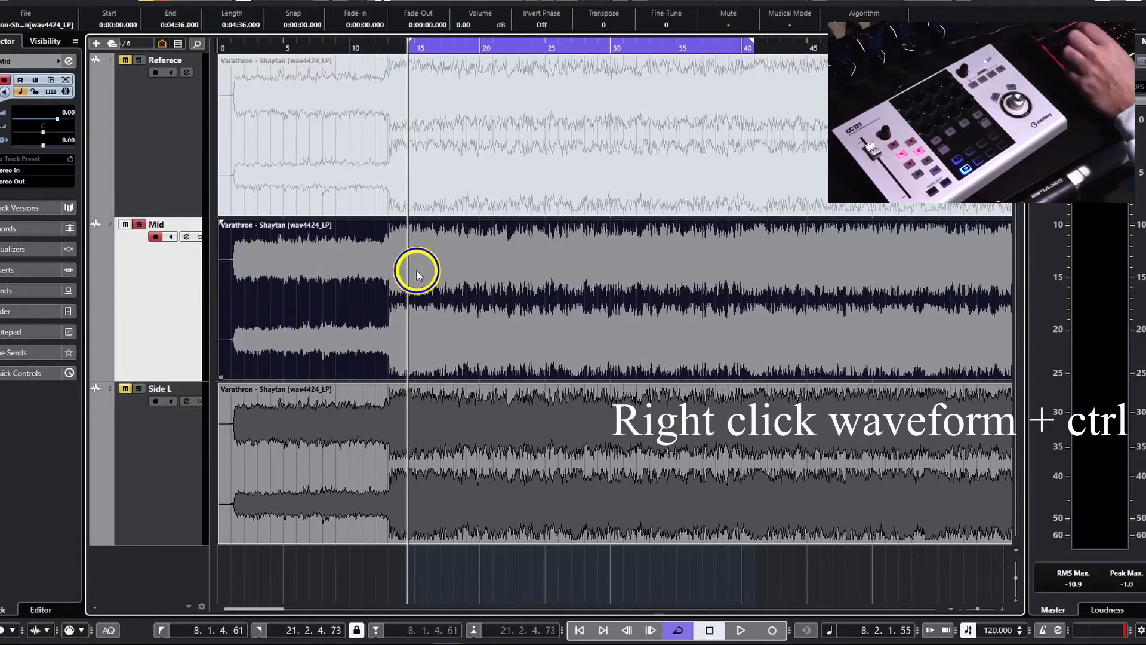
right_click(417, 275)
mouse_move(510, 307)
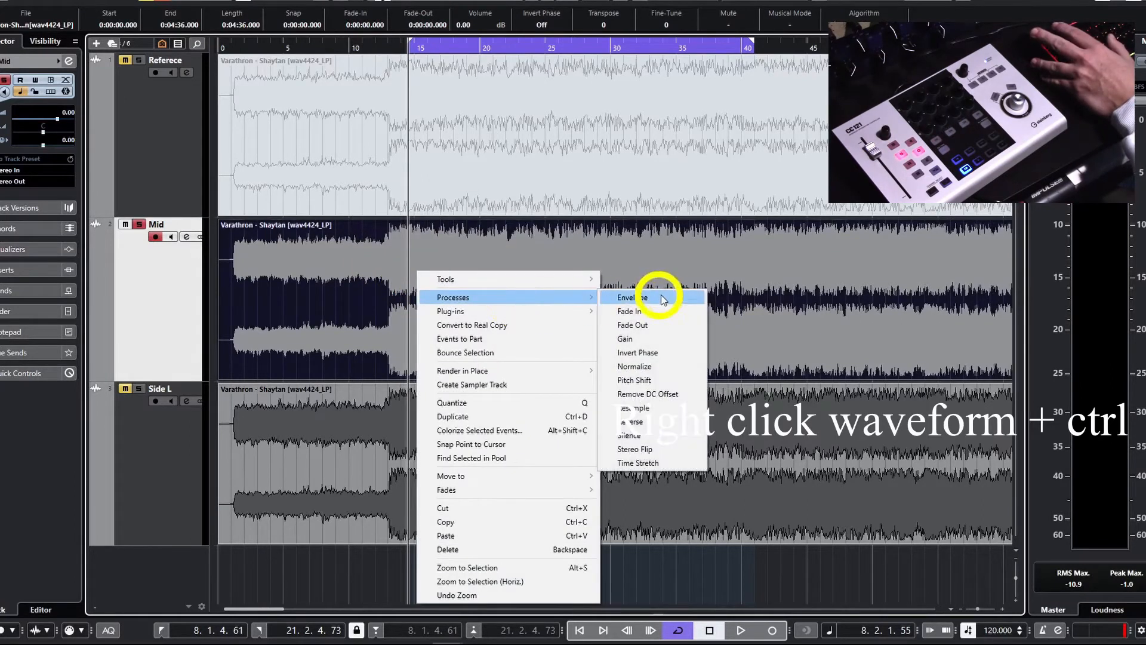
click(651, 449)
click(757, 250)
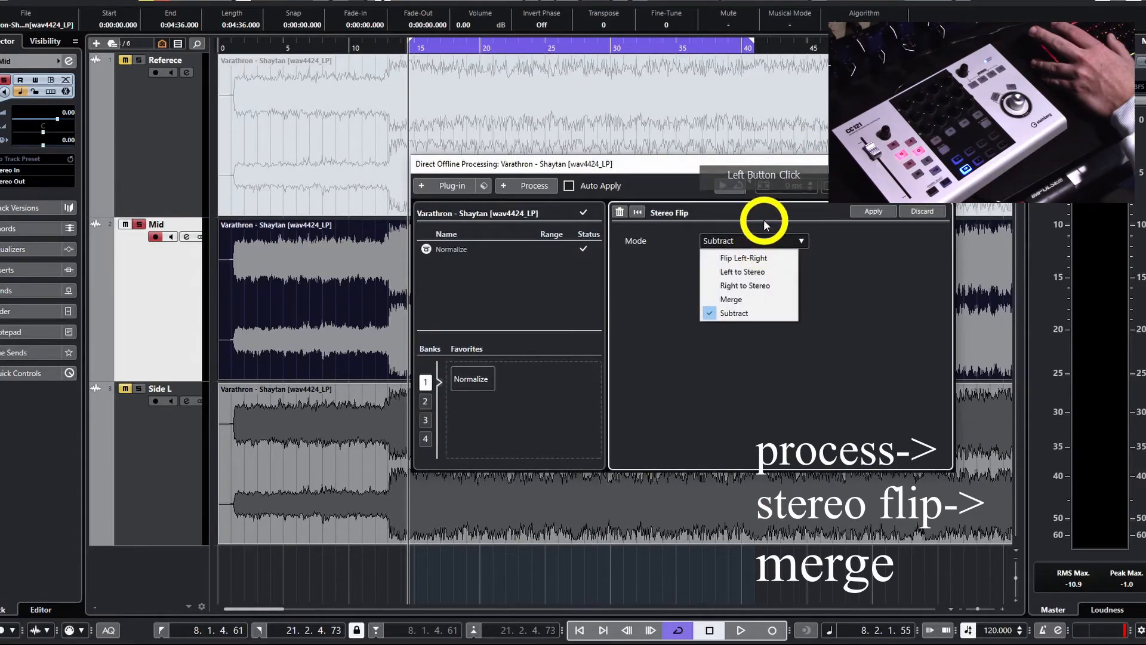
click(740, 301)
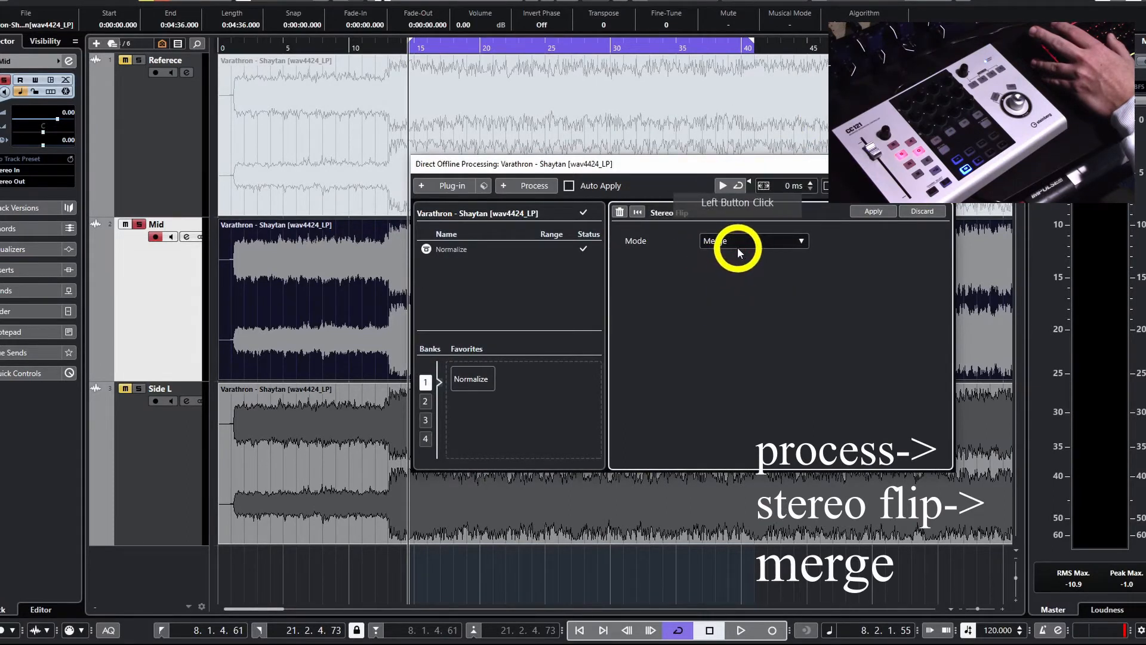
click(861, 211)
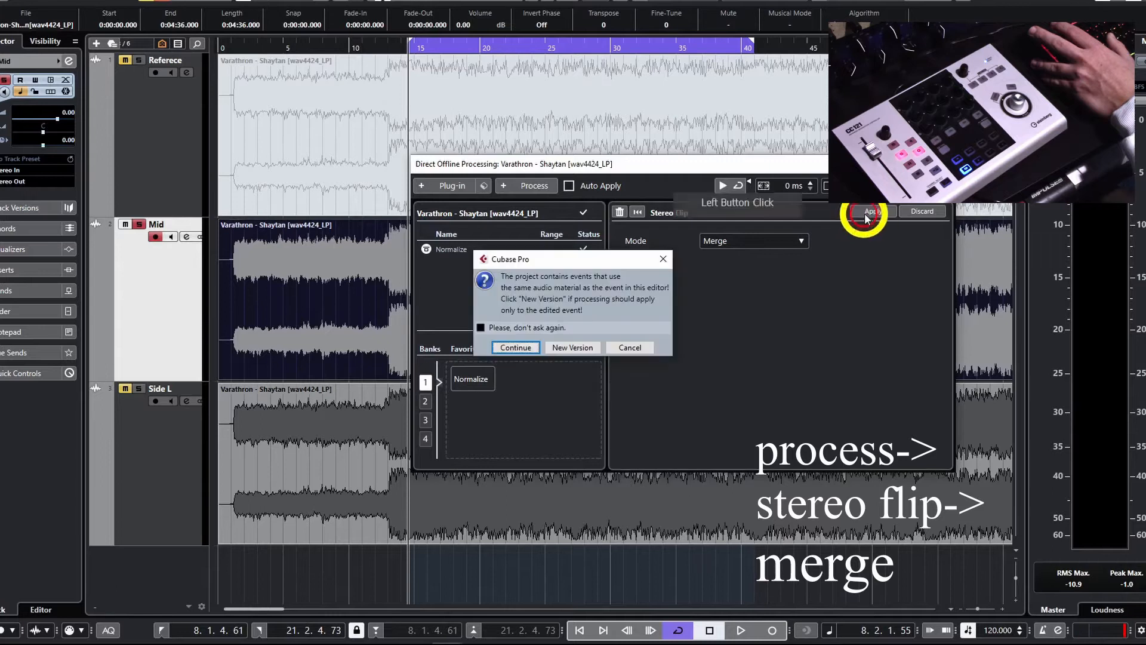
click(567, 346)
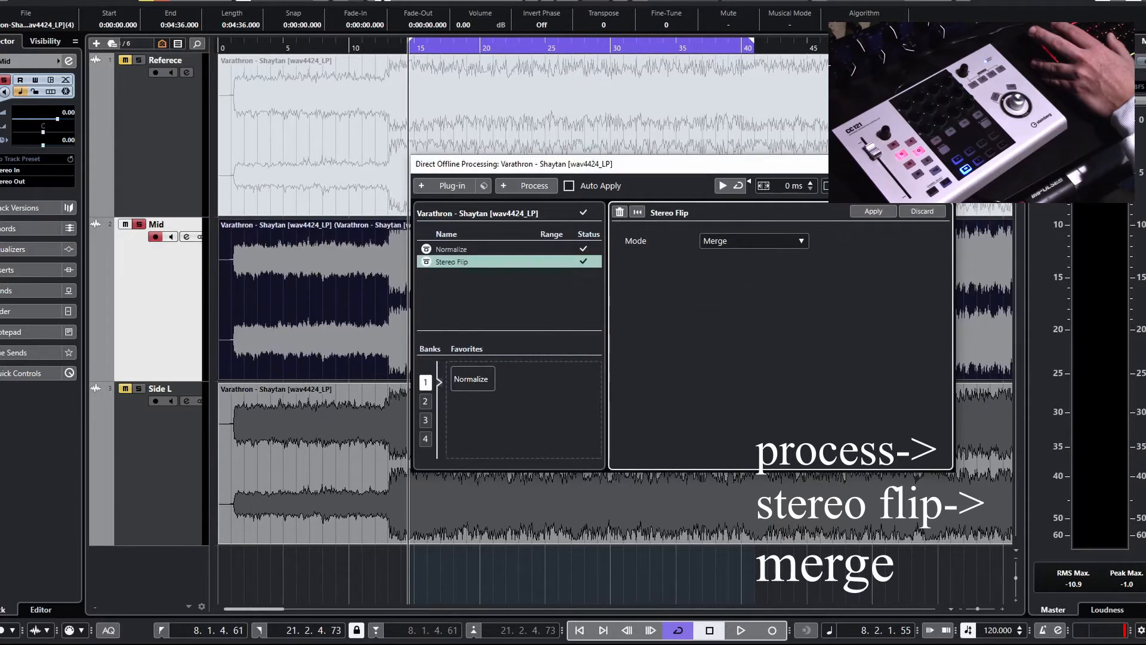
click(455, 197)
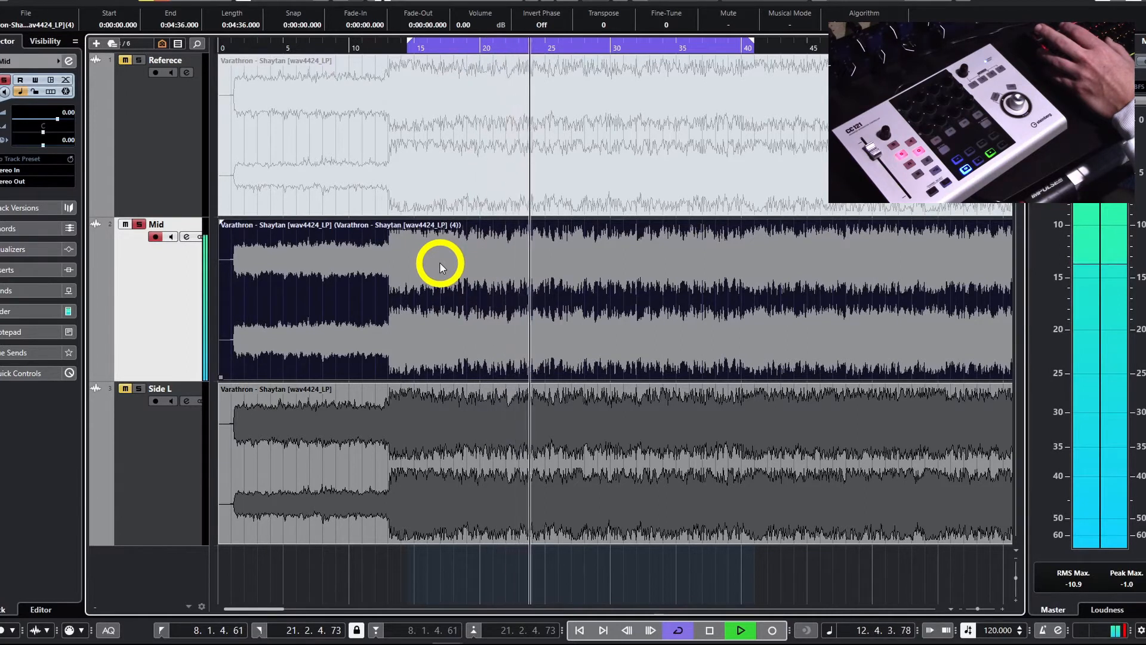
Unmute the reference track's audio event, solo that track and play it for comparison with the merged Mid track
right_click(448, 127)
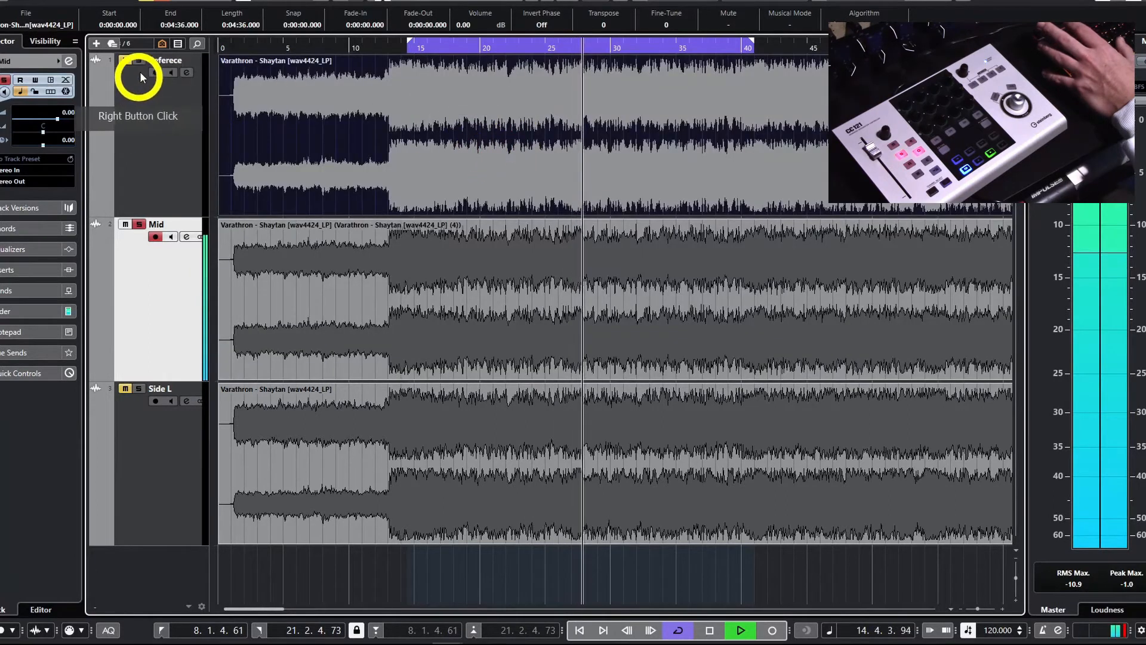
click(162, 0)
key(space)
click(139, 60)
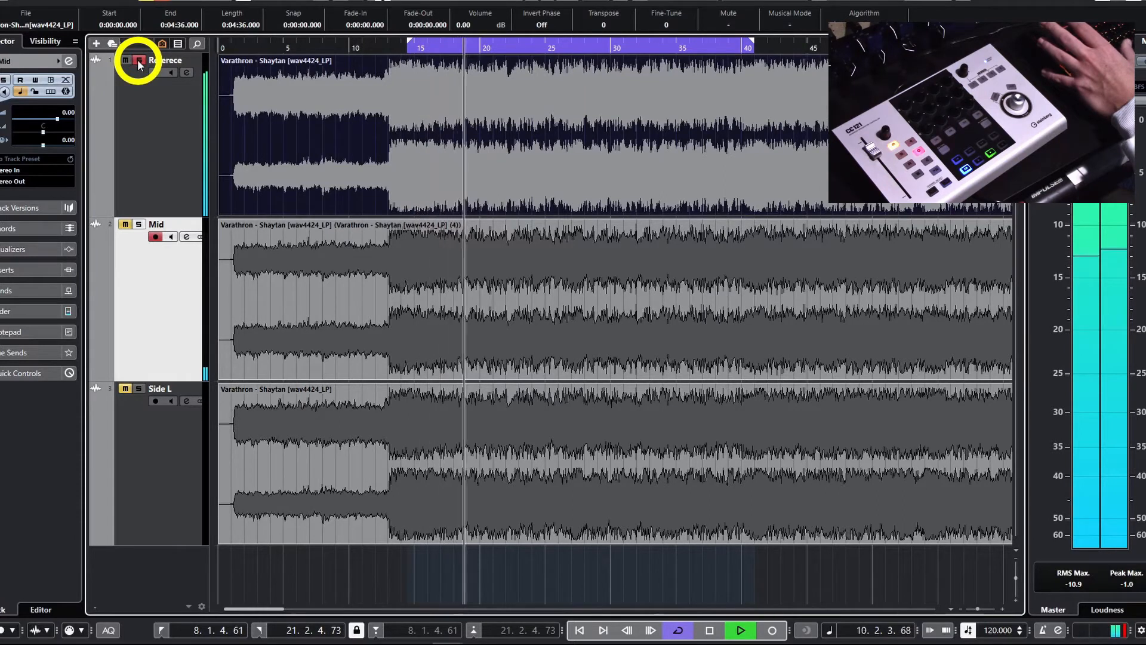
key(space)
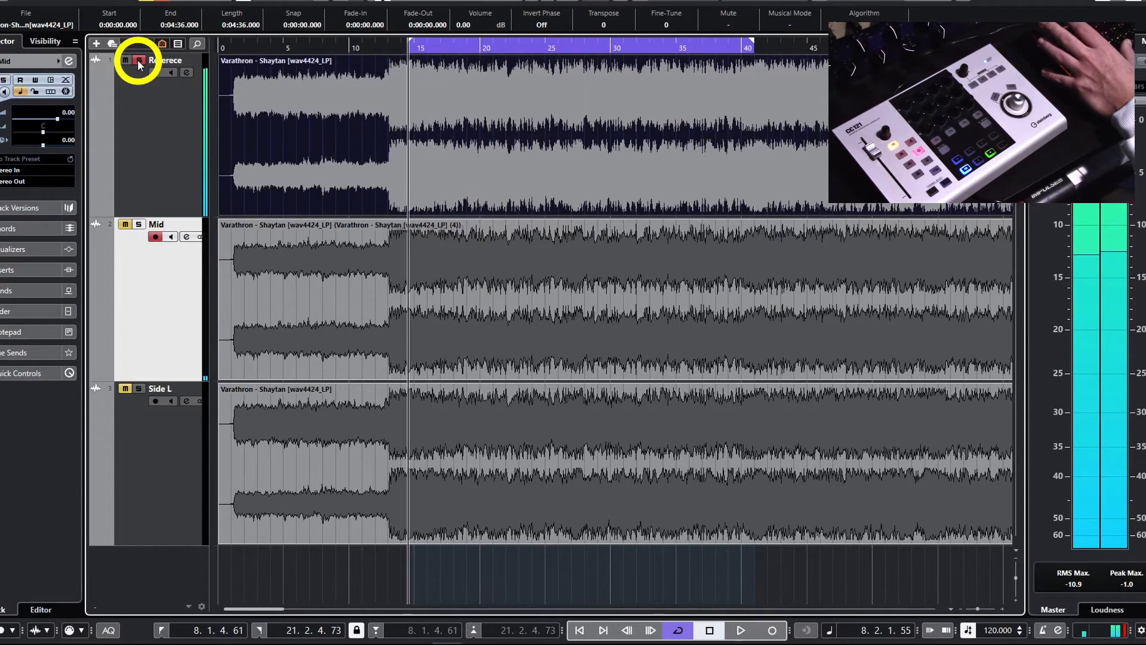
Turn off solo on the reference track and mute its audio event again
click(139, 59)
click(152, 475)
click(341, 346)
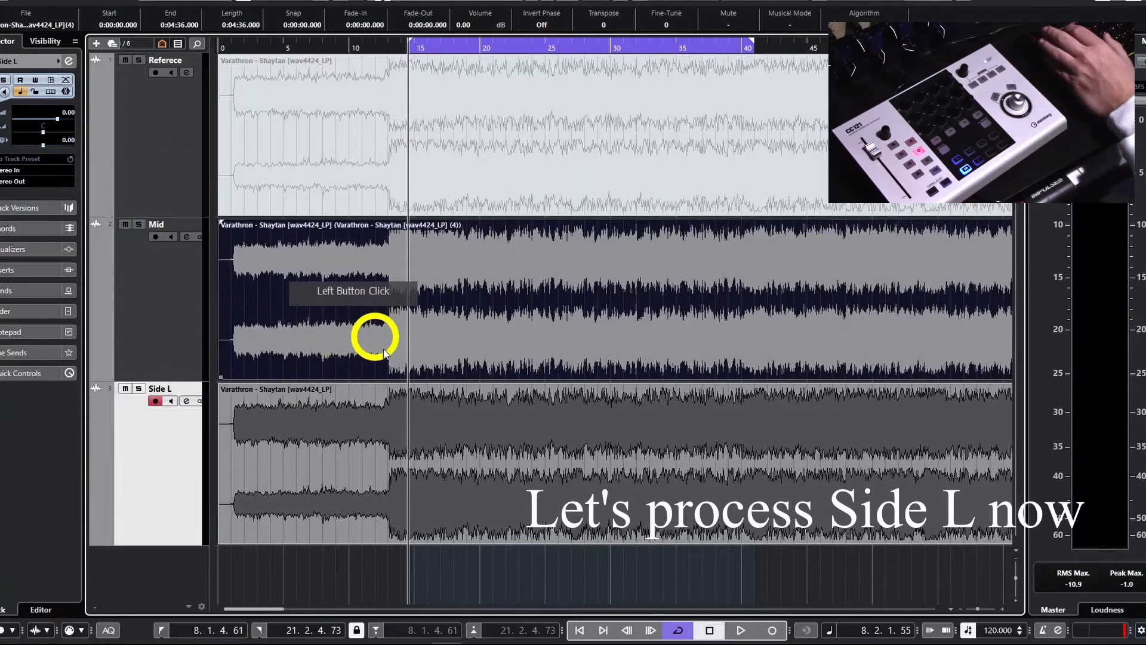
Set the Side L track's volume to -6 dB
click(155, 449)
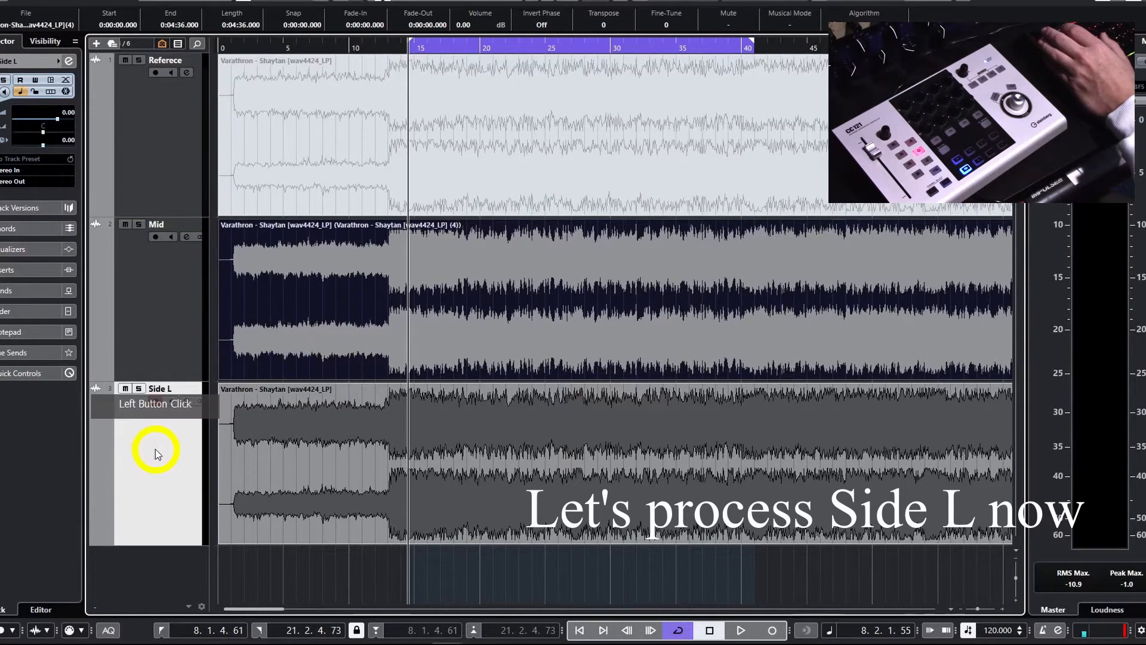
double_click(72, 112)
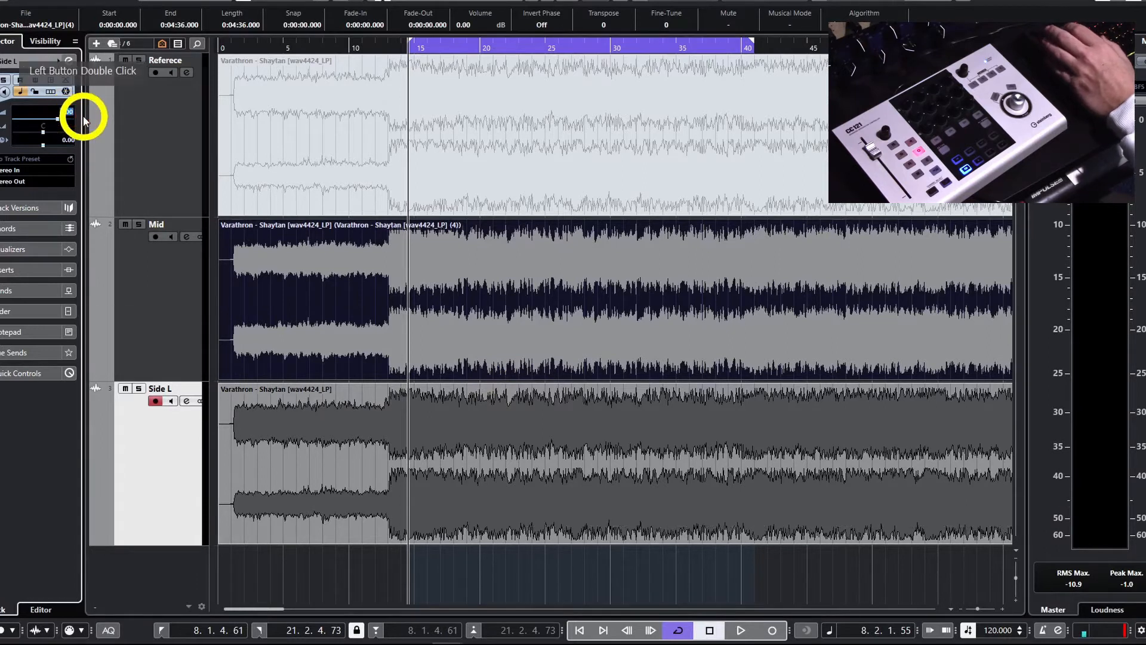
text(-6)
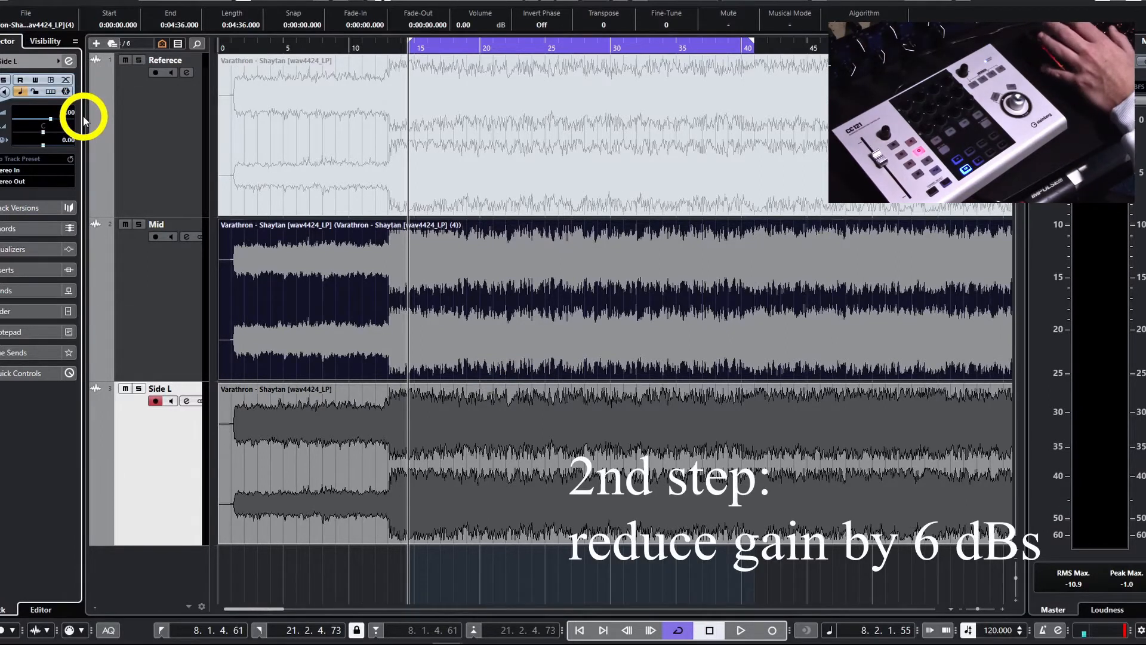
click(412, 342)
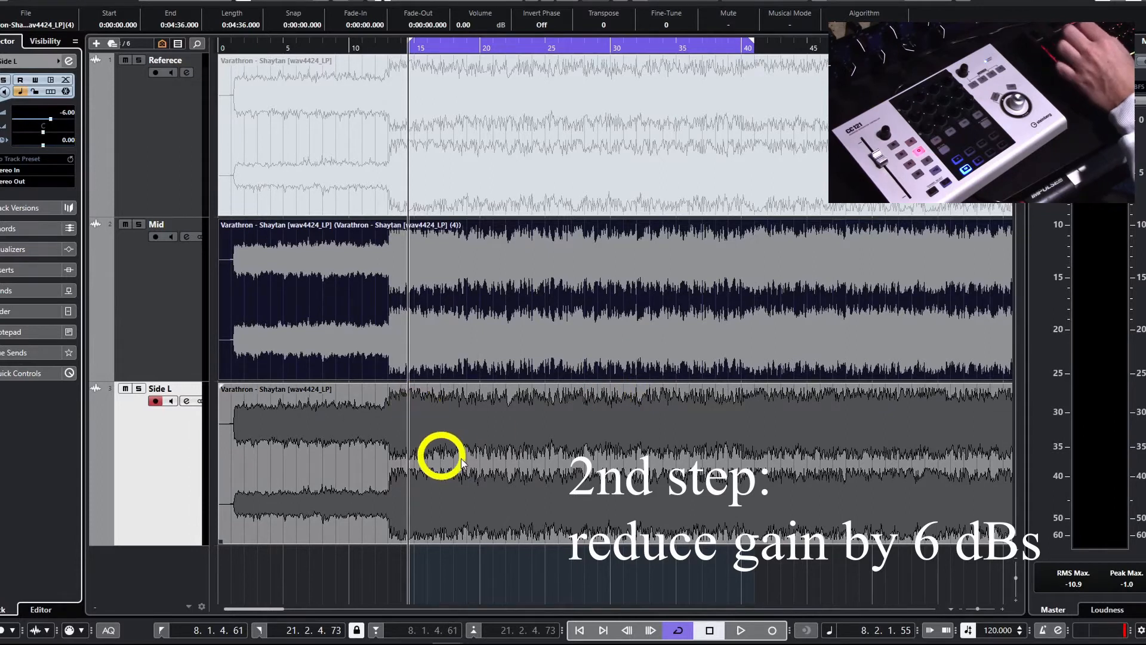
Apply the Stereo Flip process in Subtract mode to the Side L track's audio event as a new version
click(418, 457)
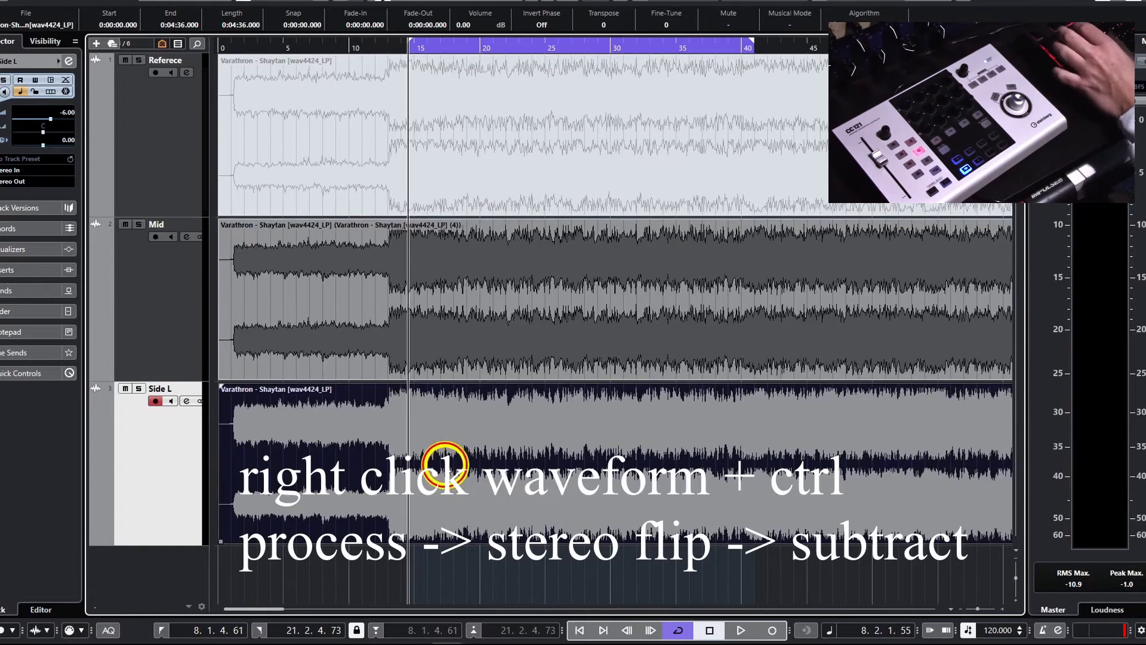
double_click(328, 473)
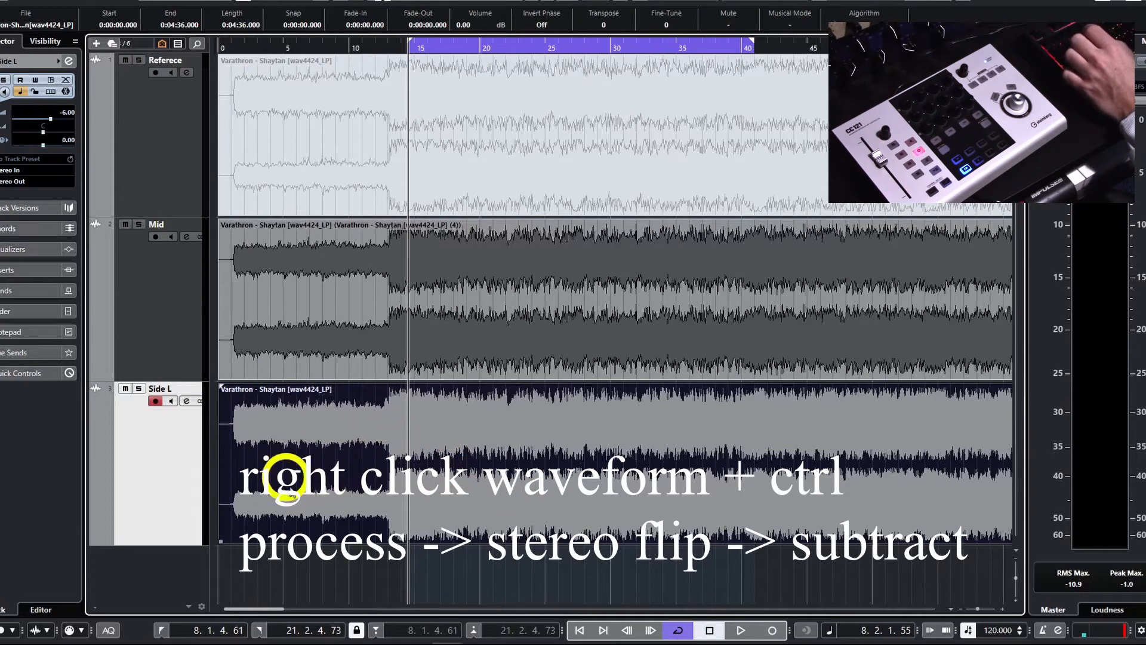
right_click(306, 435)
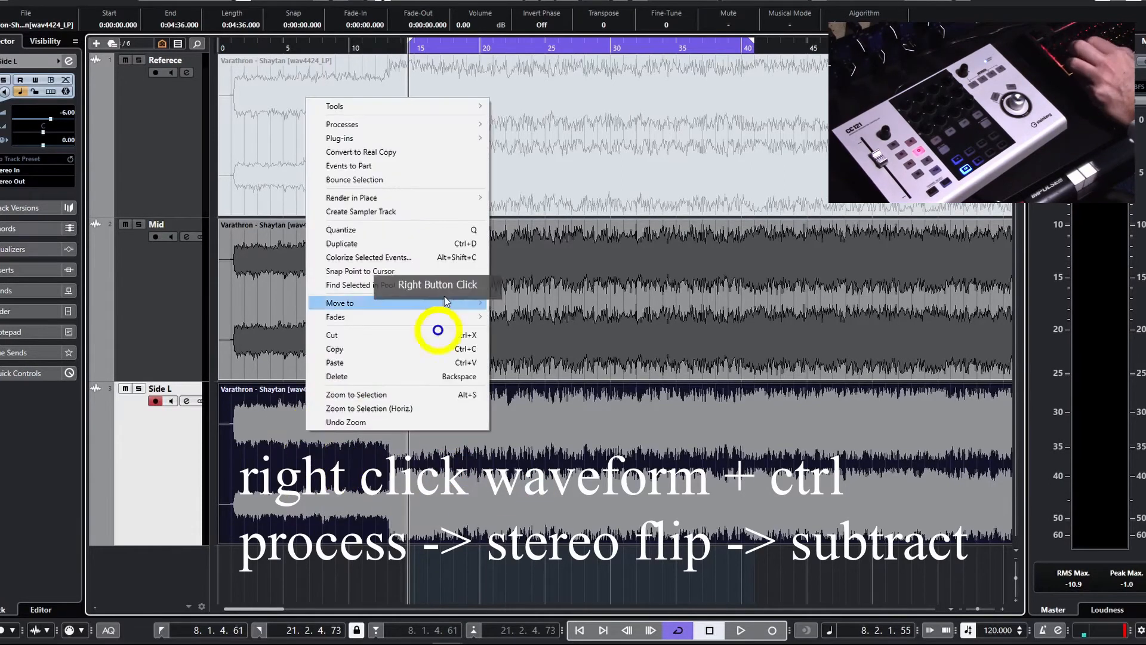
mouse_move(421, 123)
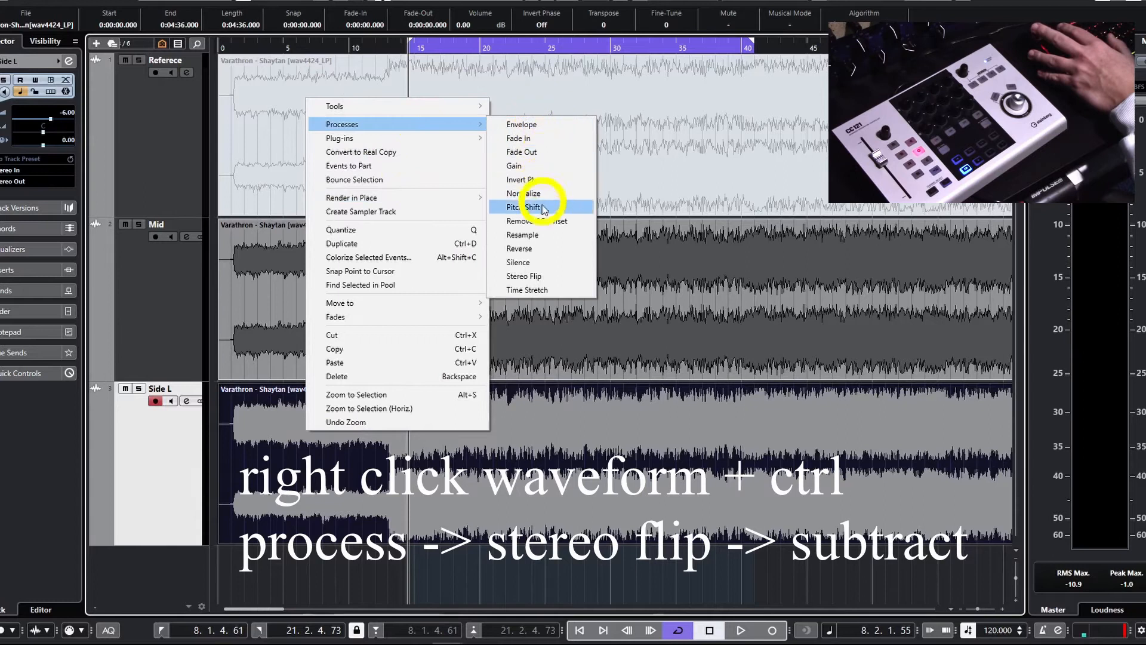
click(523, 276)
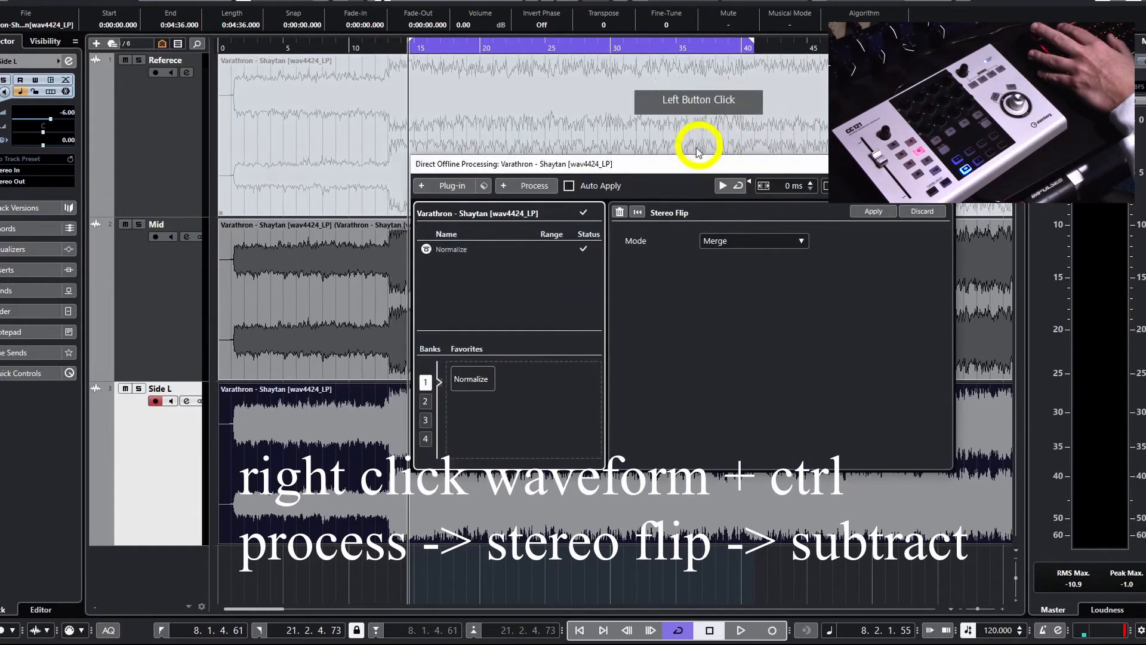
click(722, 241)
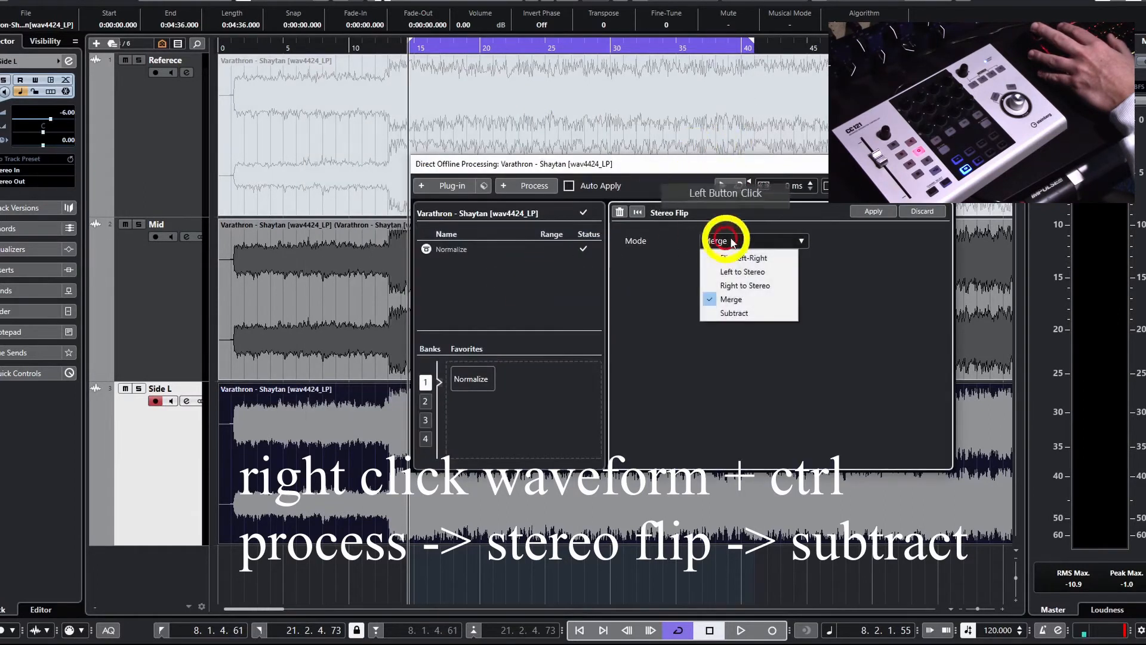
click(734, 313)
click(871, 211)
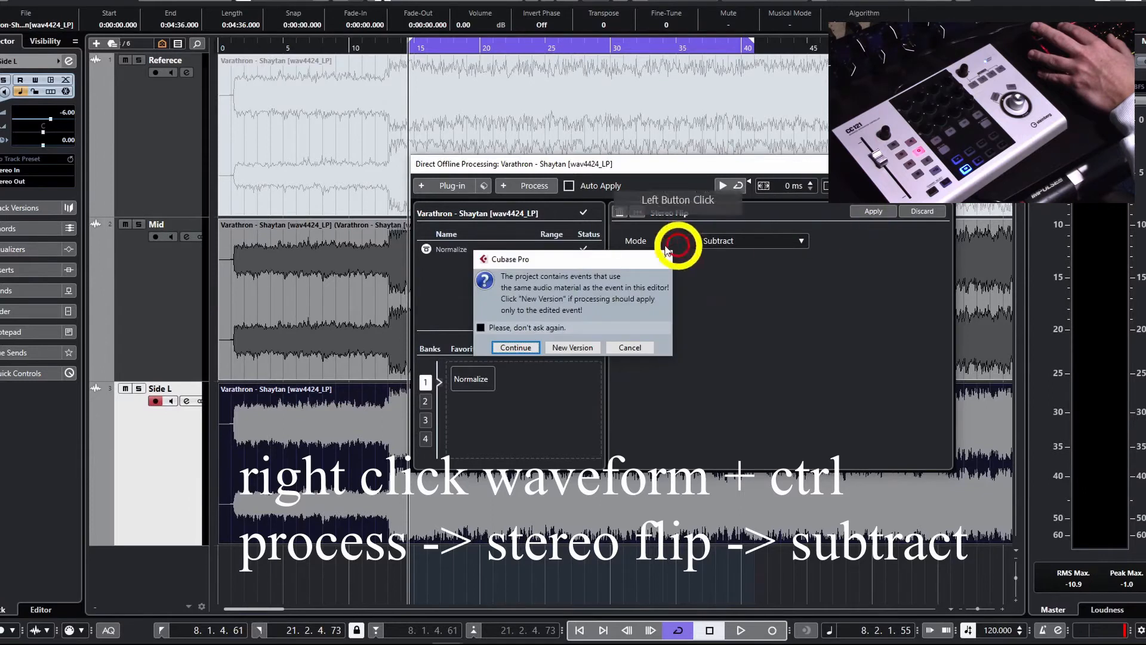
click(575, 348)
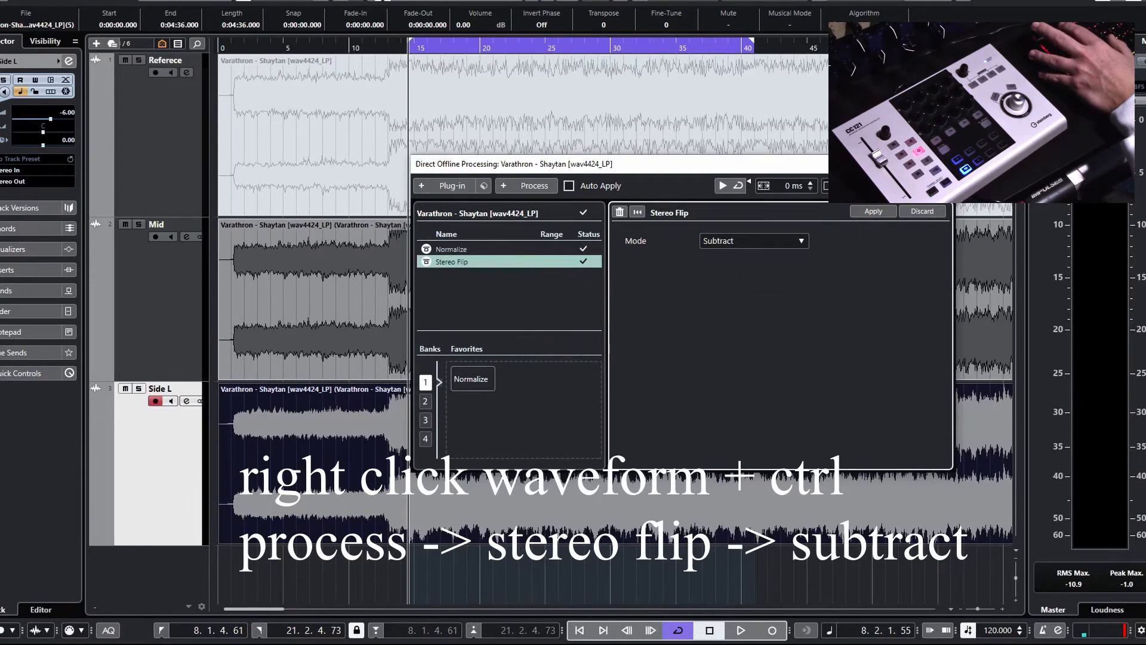
click(942, 164)
Solo the Side L track and play its subtracted signal through the cycle range
key(s)
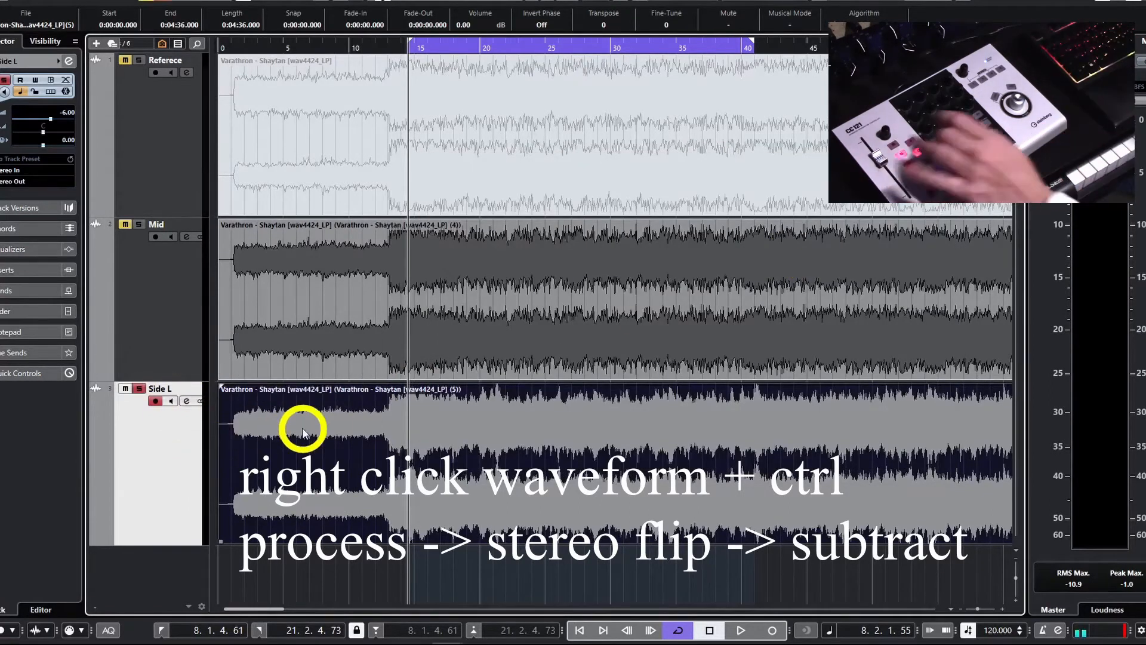
key(space)
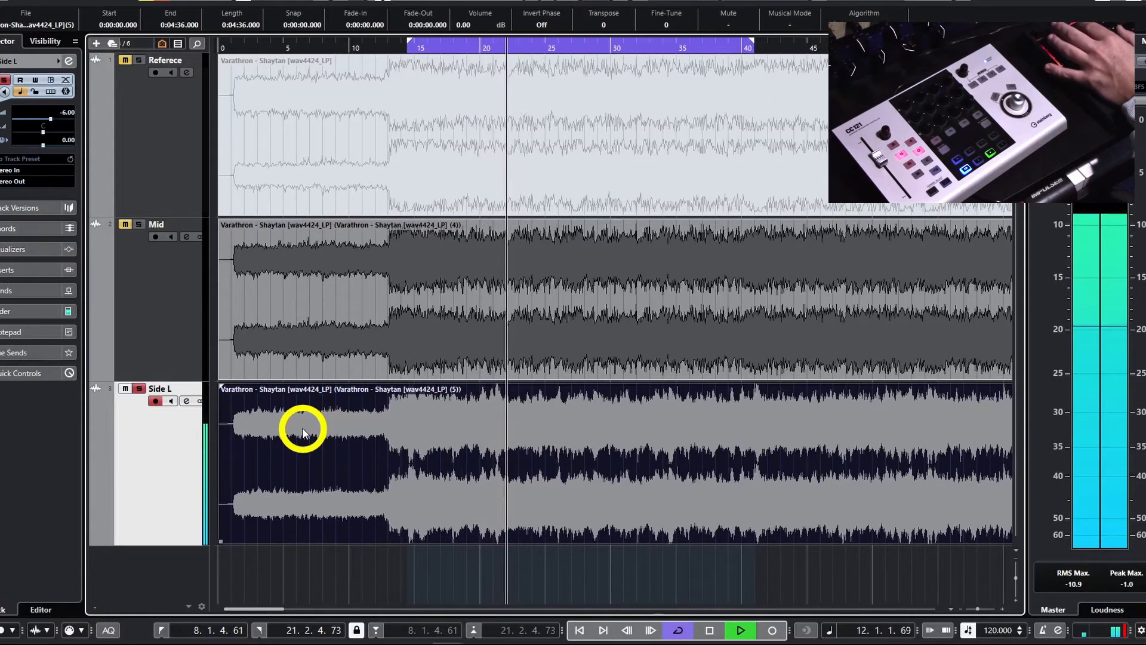
Stop playback and turn off solo on the Side L track
key(space)
click(138, 389)
click(630, 413)
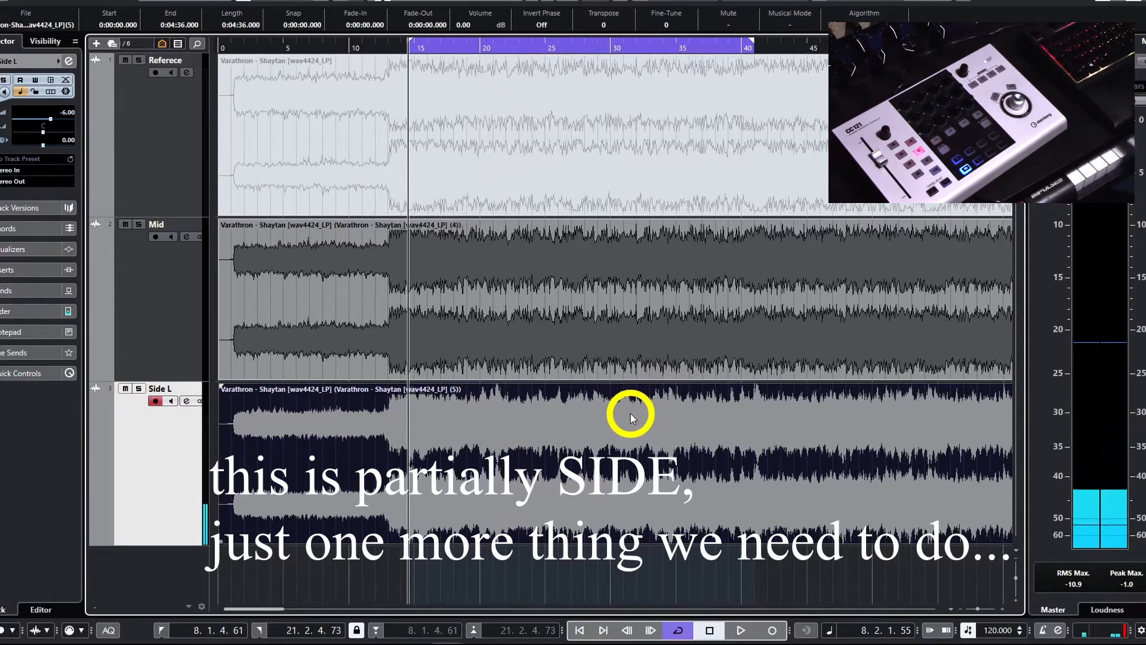
Duplicate the Side L track and rename the copy Side R
right_click(157, 151)
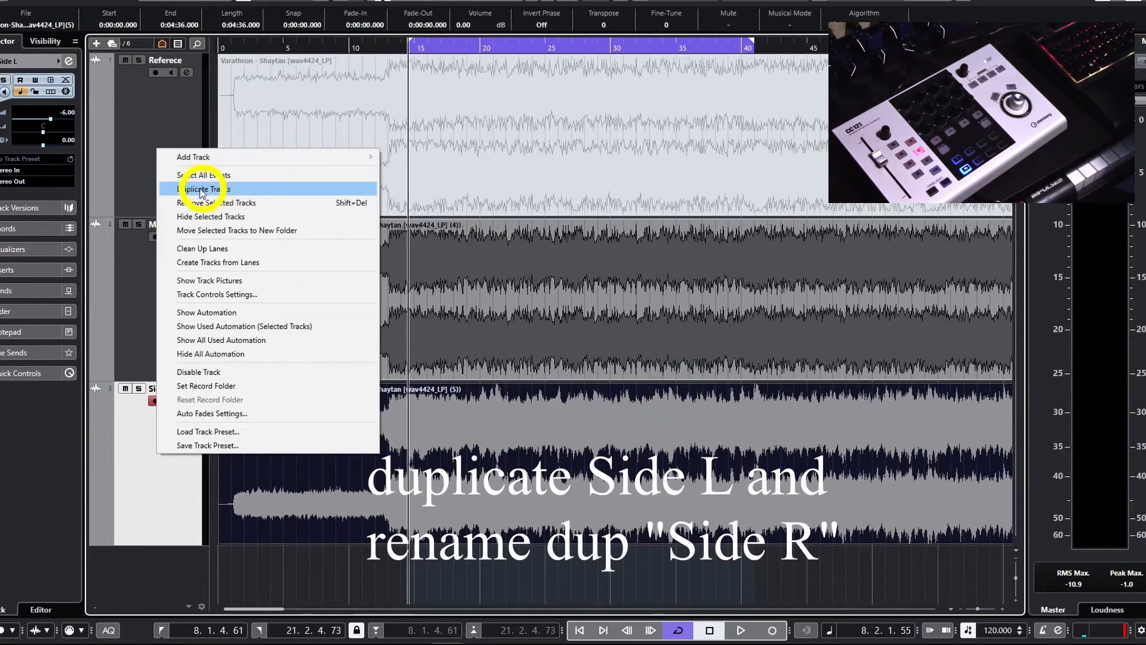
click(236, 190)
click(517, 225)
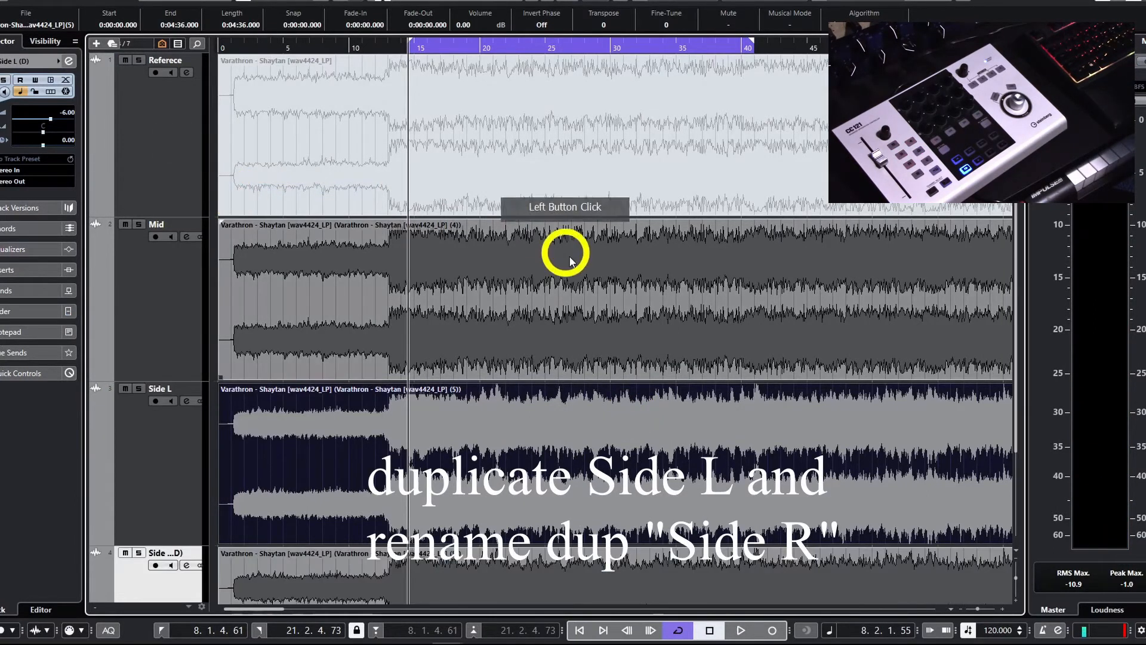
scroll(887, 375, down, 3)
click(505, 485)
click(522, 348)
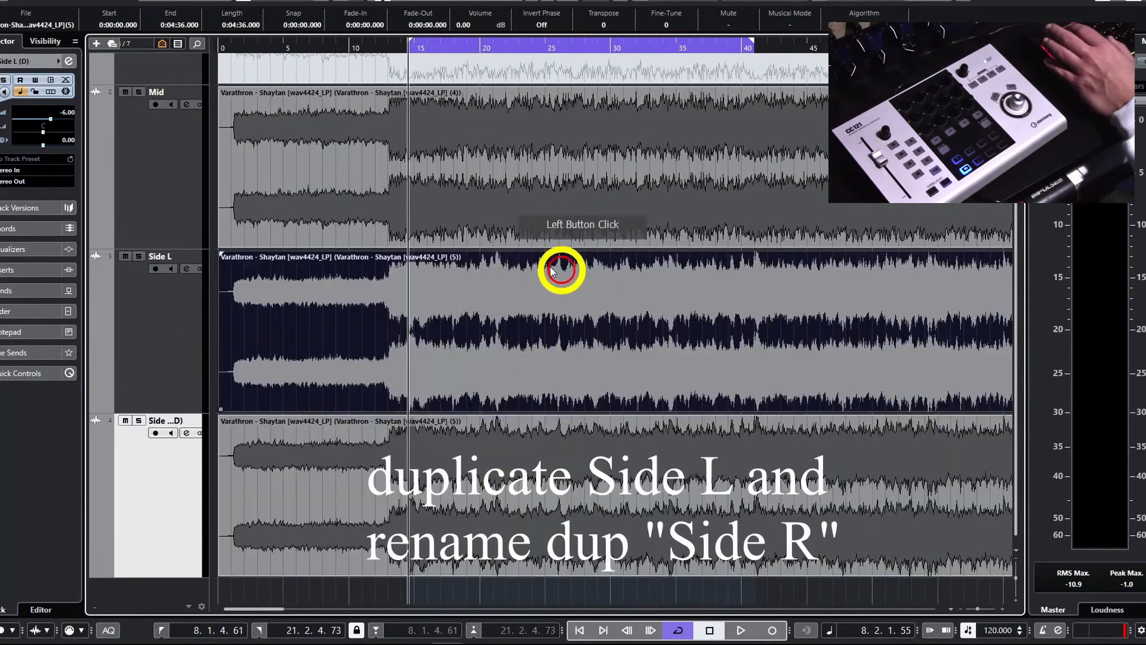
click(473, 458)
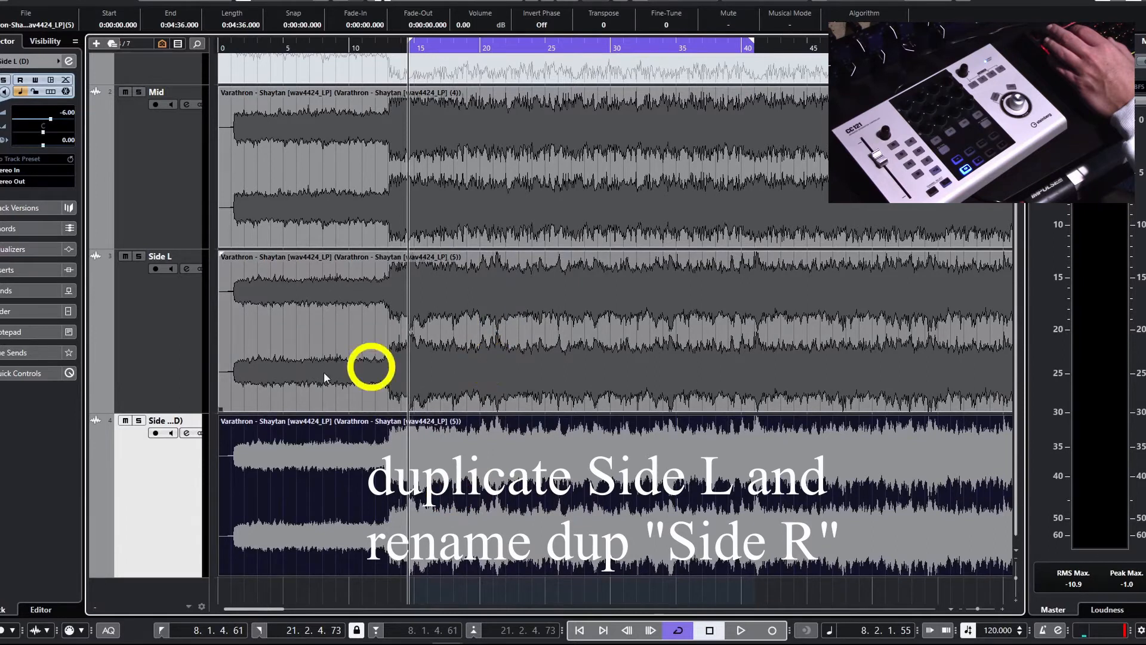
double_click(162, 423)
text(S)
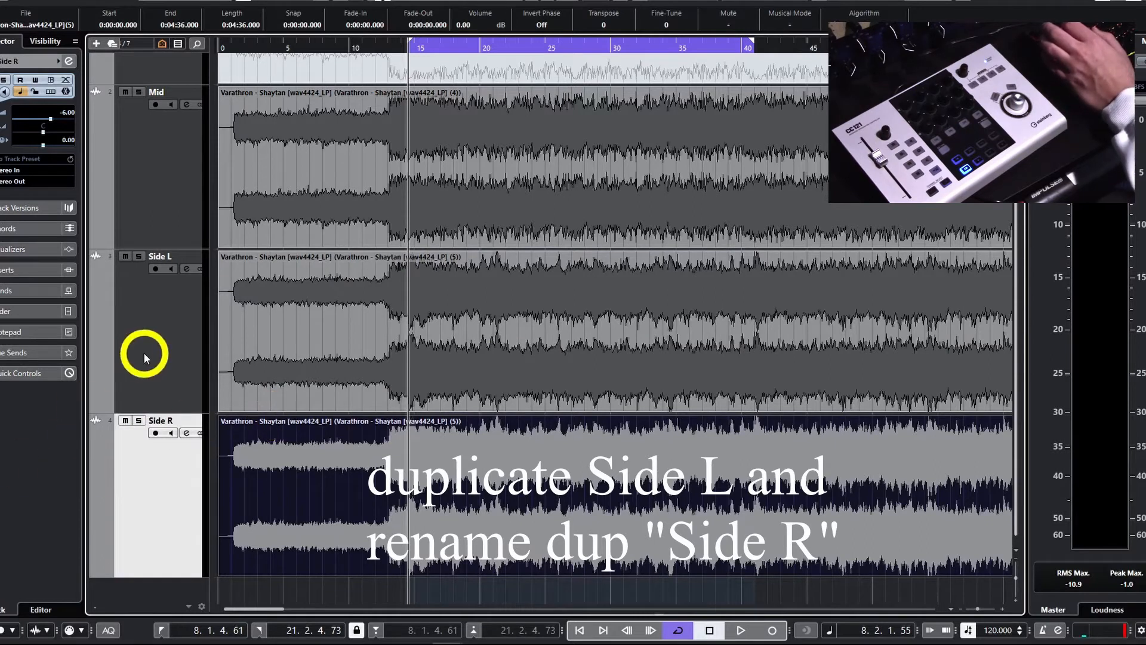
click(133, 455)
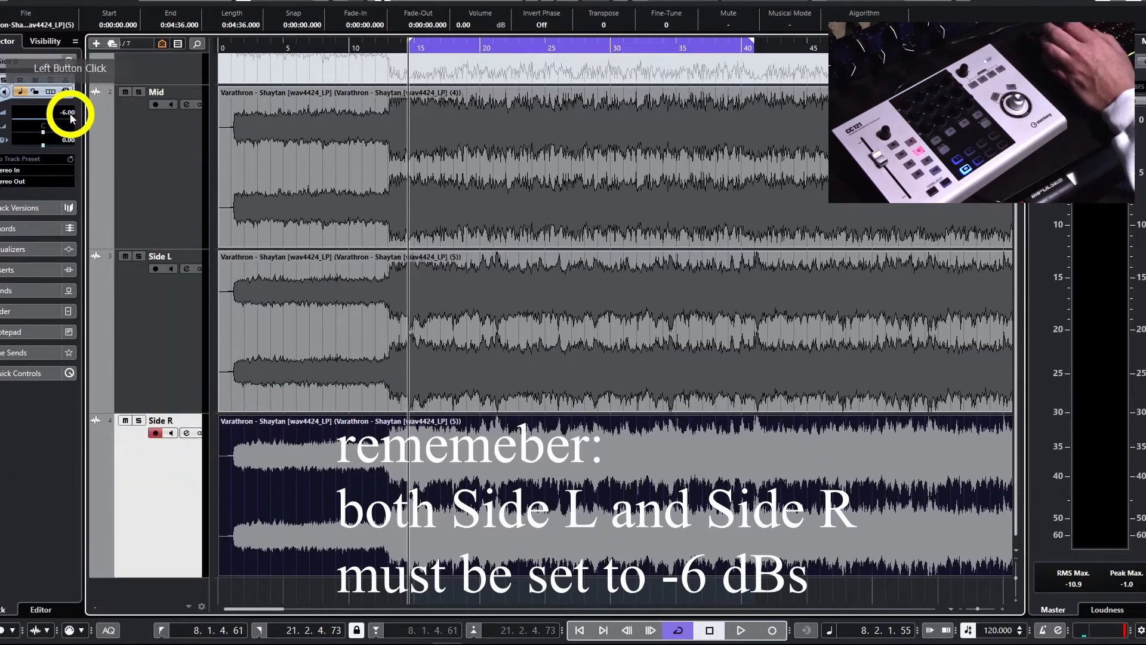
Try inverting the Side L channel's phase to 180° in its equalizer's pre section and switch it back to 0°
click(153, 374)
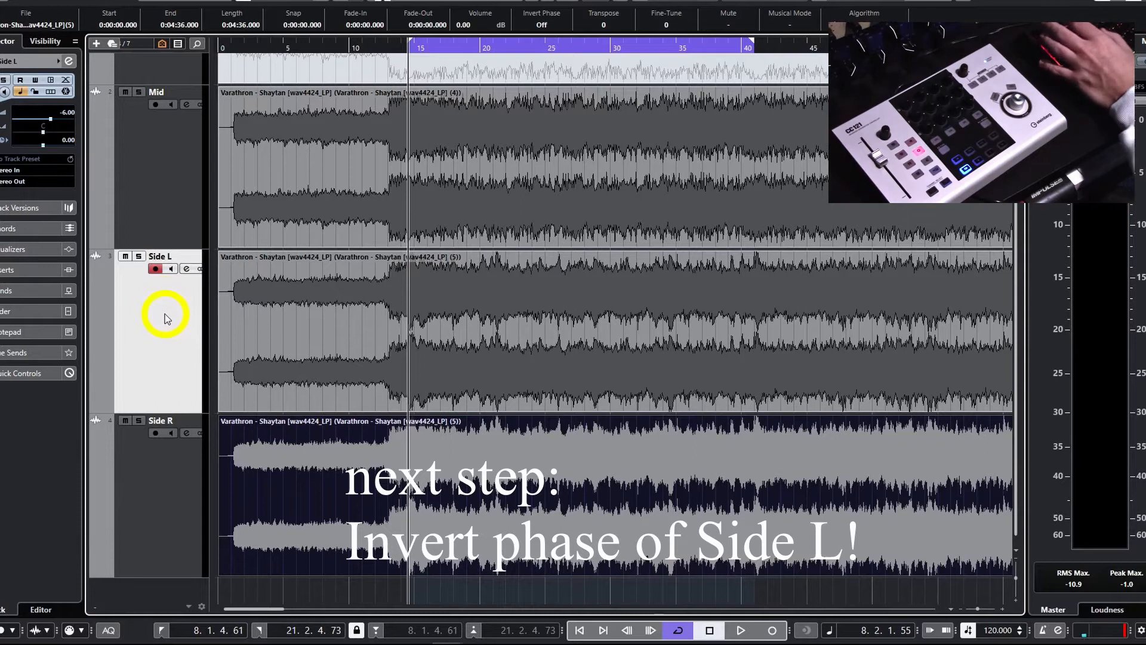
click(186, 274)
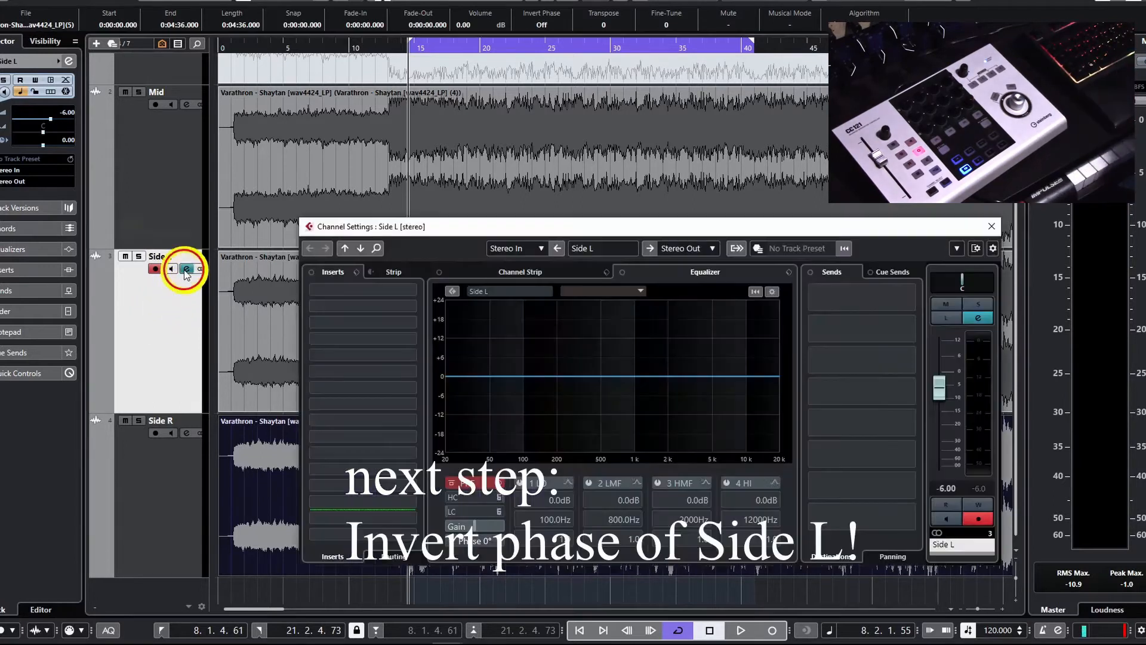
click(481, 542)
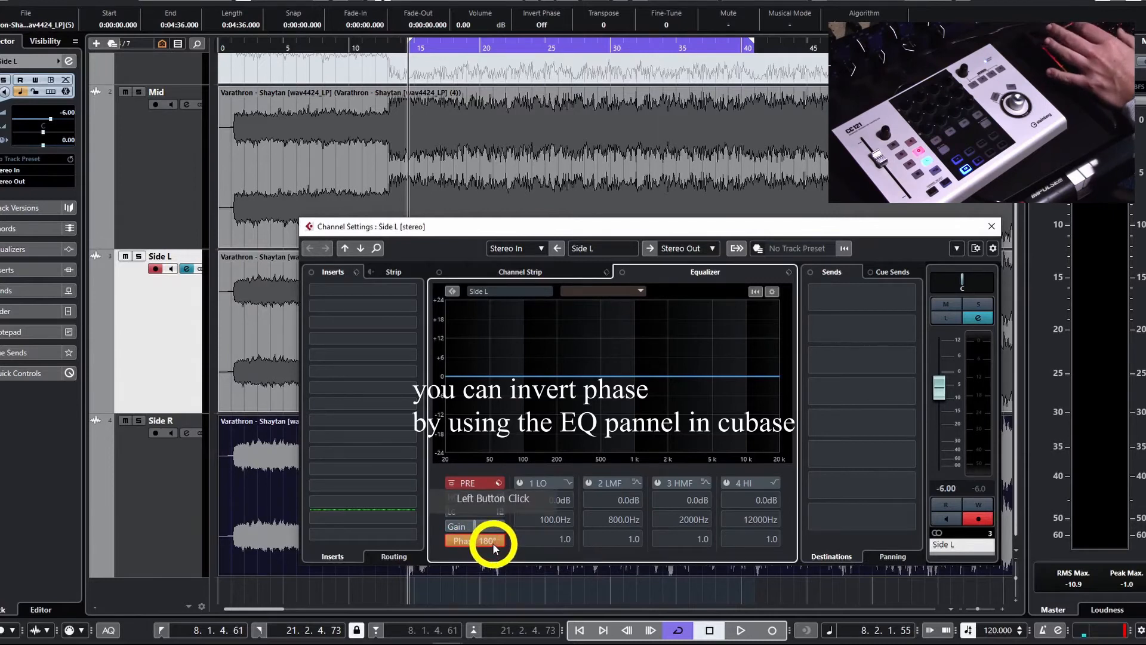
click(481, 543)
click(994, 250)
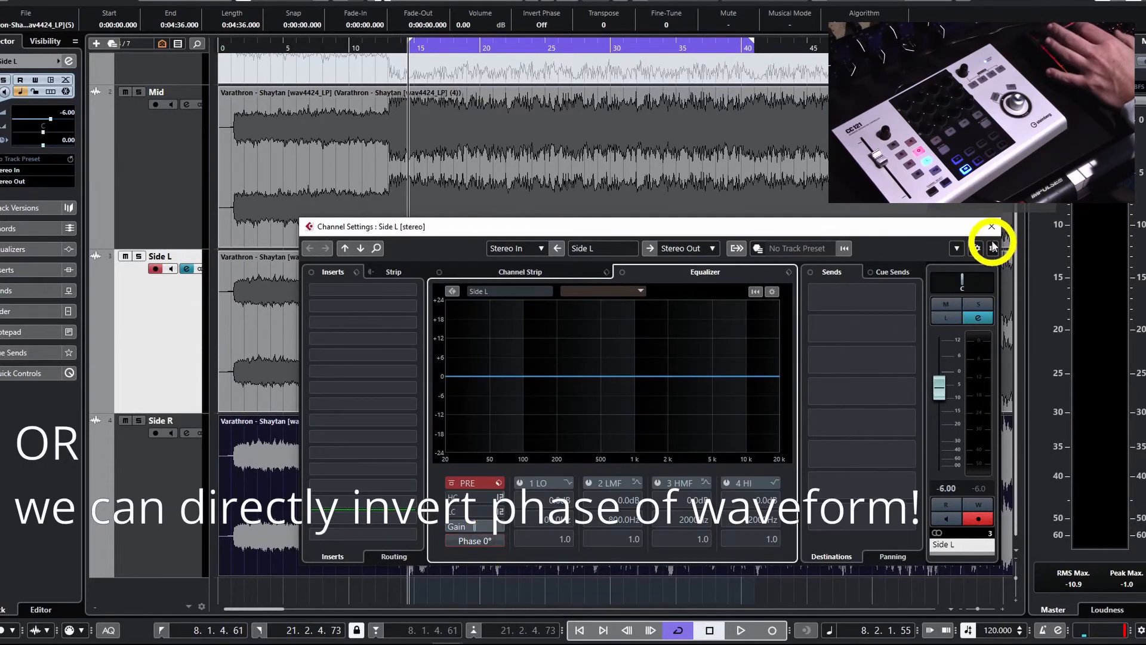
click(991, 225)
Apply the Invert Phase process on All Channels to the Side L track's audio event
click(294, 307)
right_click(298, 316)
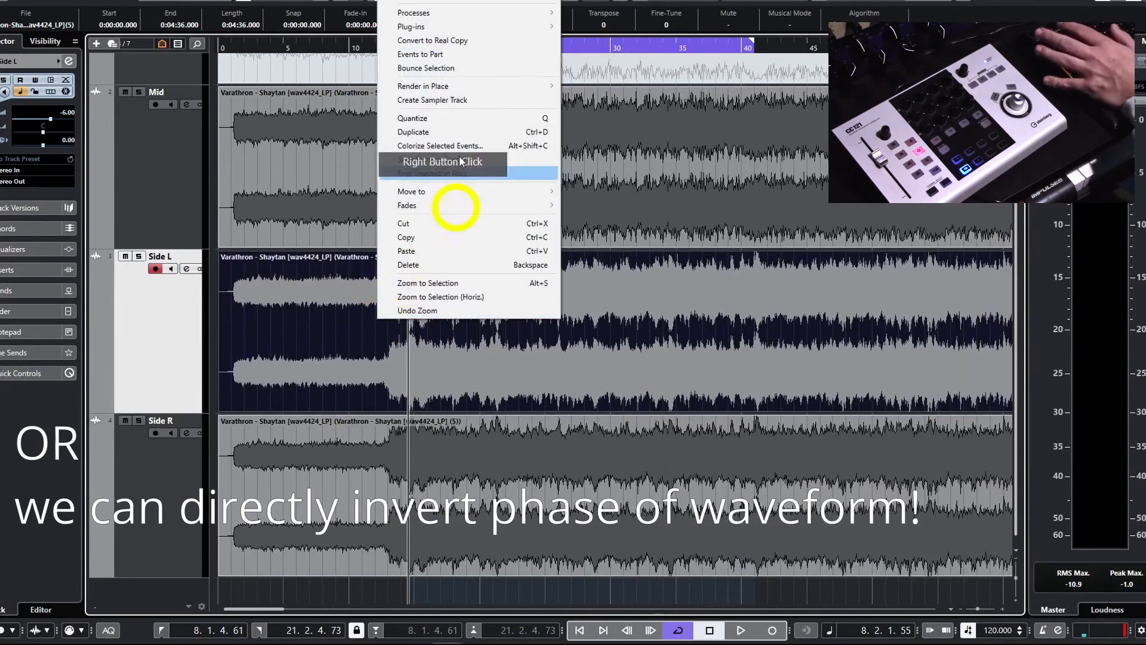
mouse_move(478, 13)
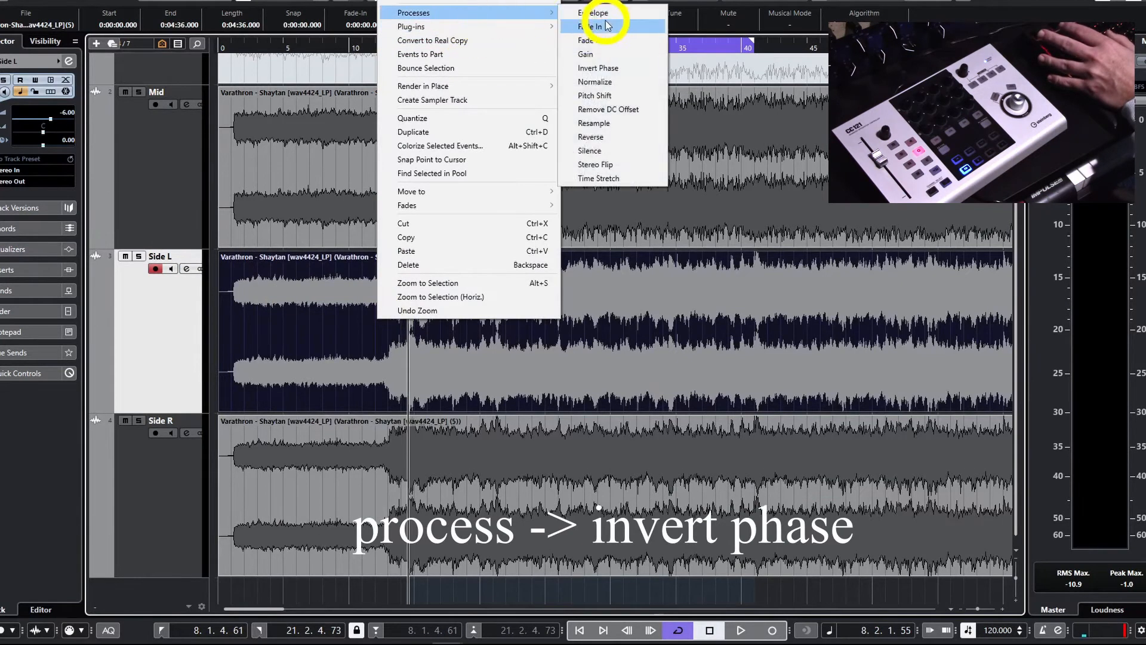
click(597, 67)
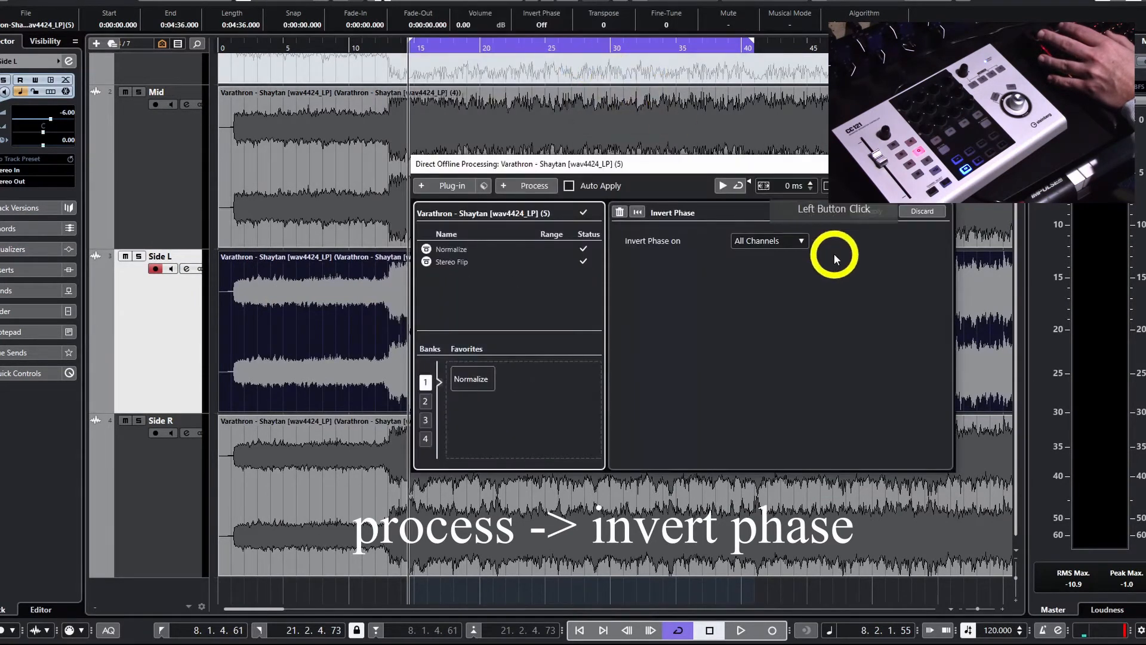
click(871, 212)
click(576, 341)
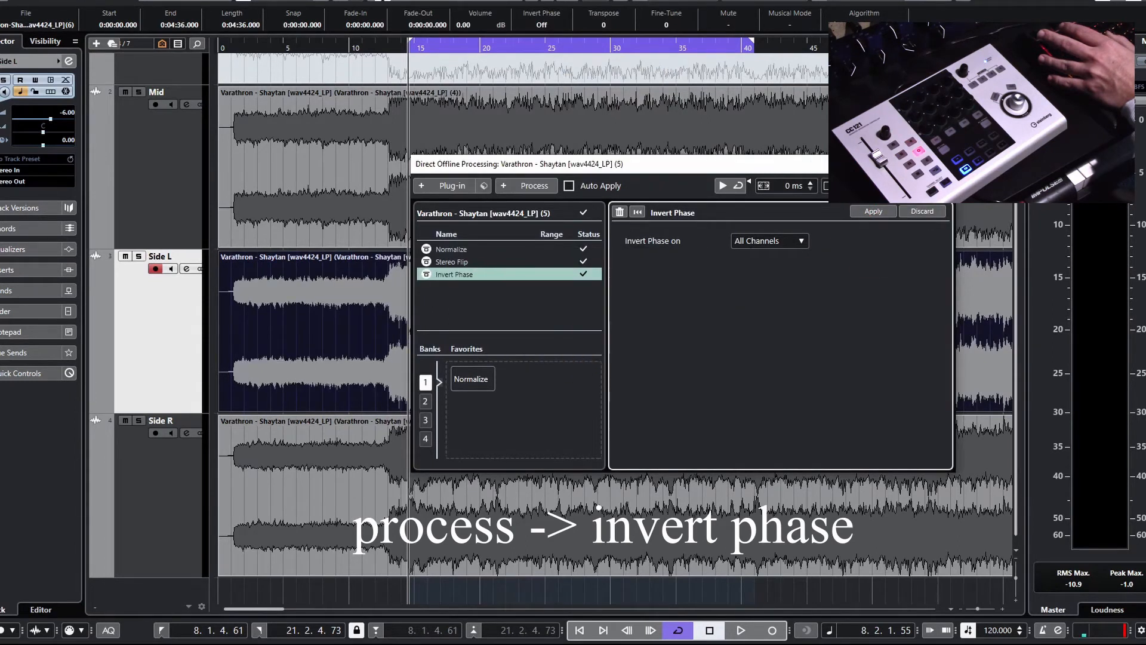
click(941, 164)
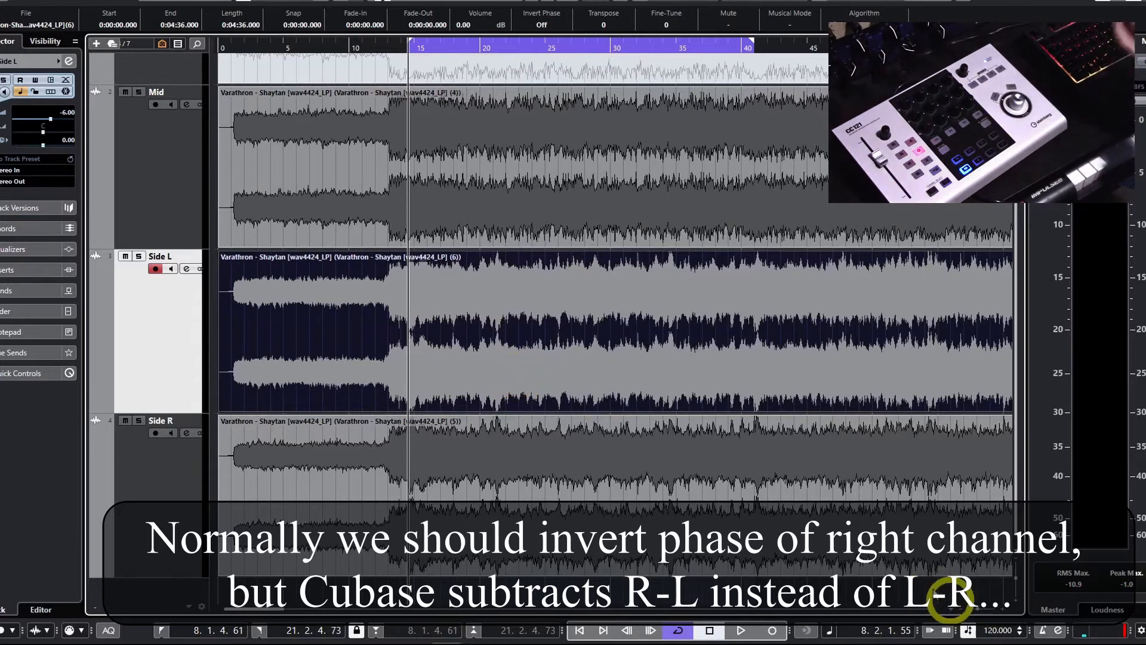
Compare the Side L and Side R waveforms' polarity at sample level and play both tracks soloed together
key(h)
key(h)
key(h)
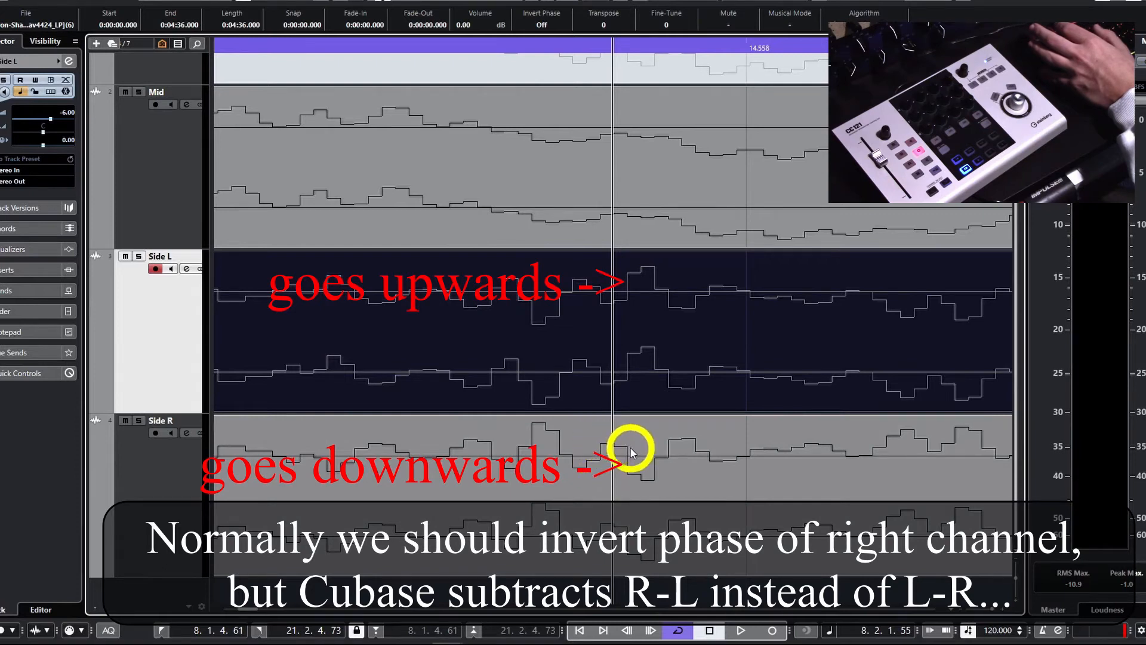
drag(995, 603, 977, 609)
click(489, 352)
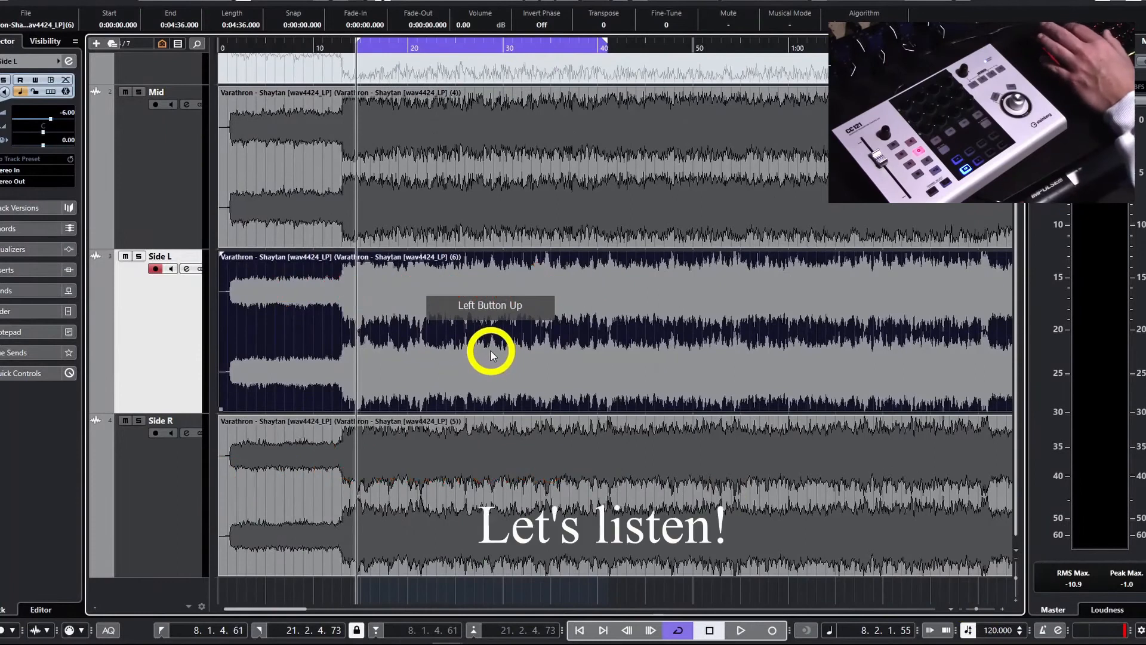
click(593, 374)
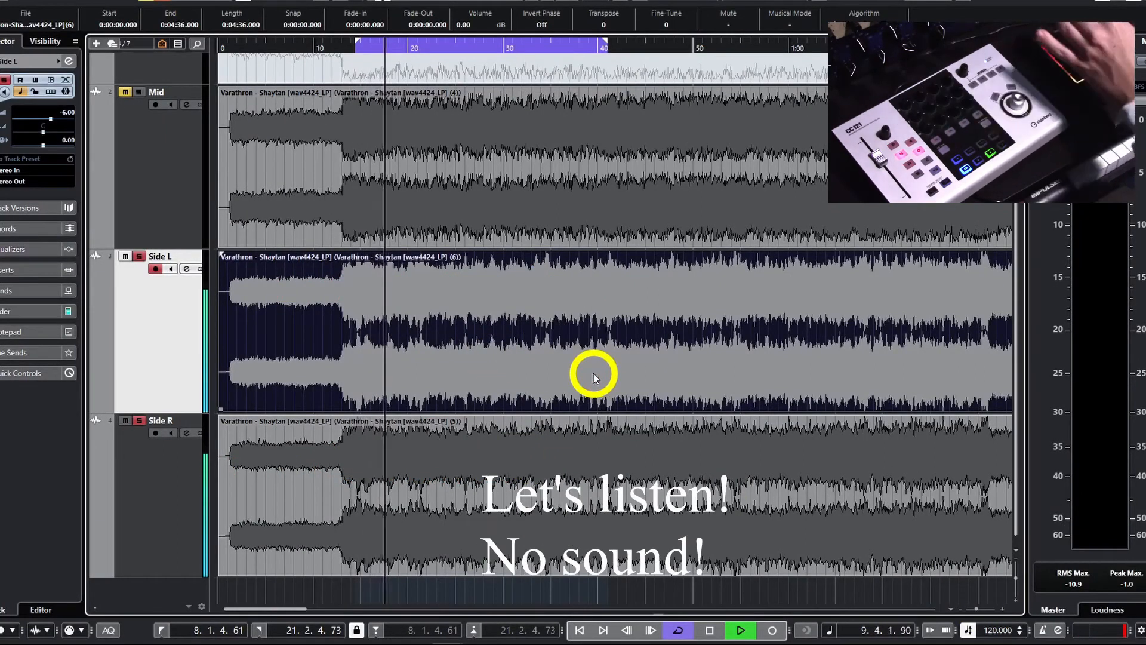
key(space)
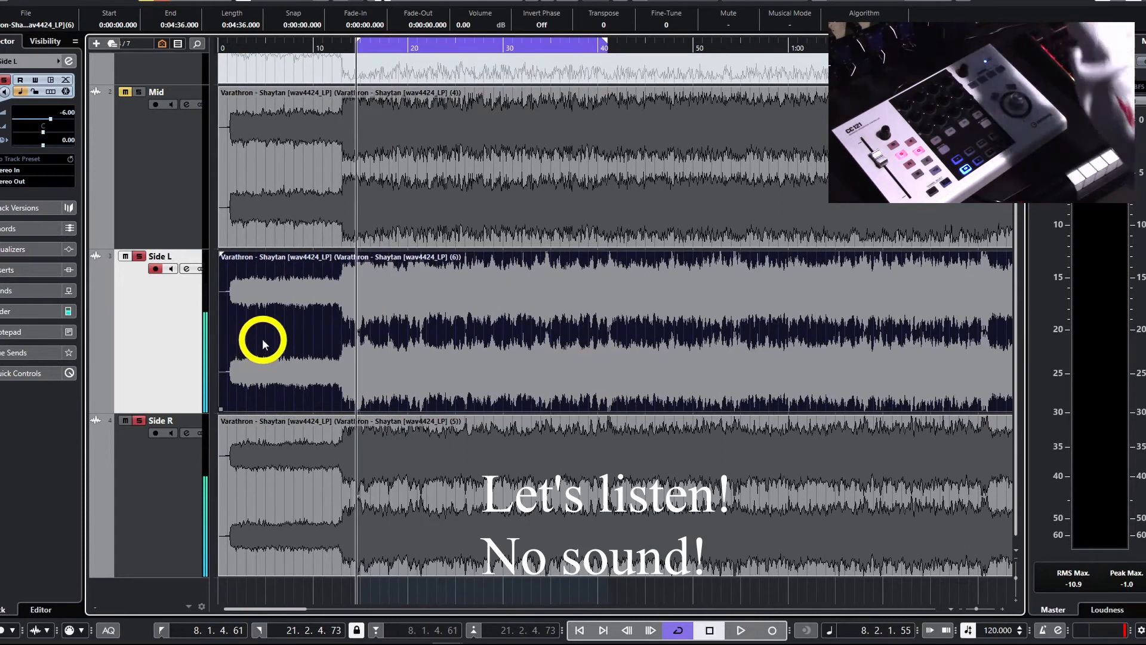
Pan the Side L track fully left and the Side R track fully right, and audition the combined side signal
click(169, 337)
click(328, 341)
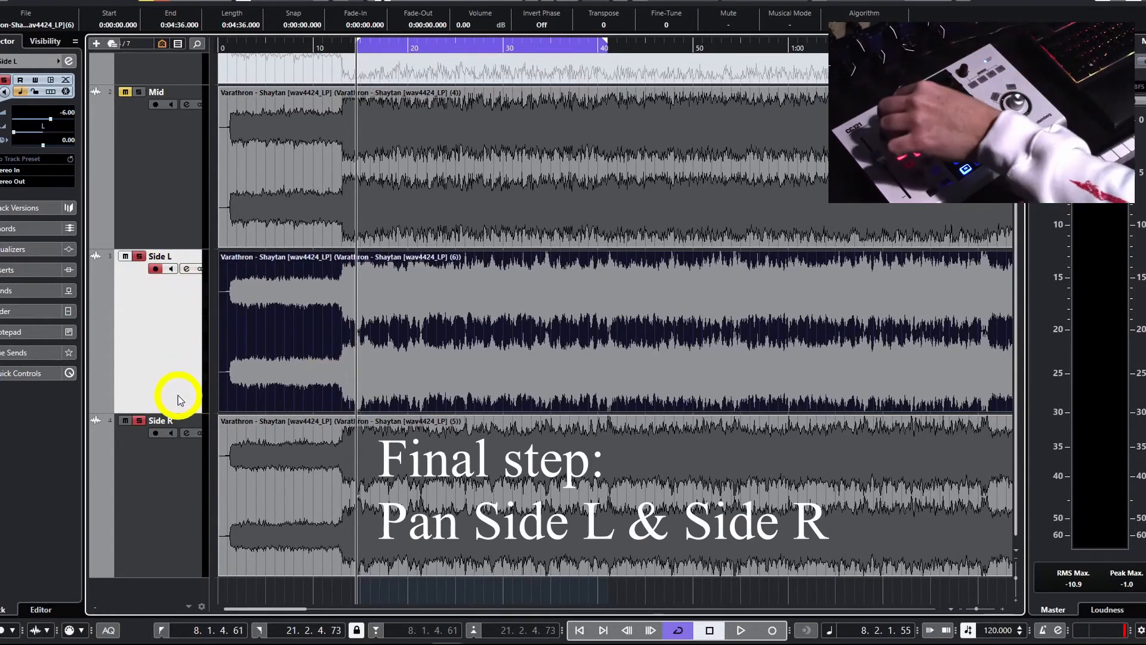
click(188, 491)
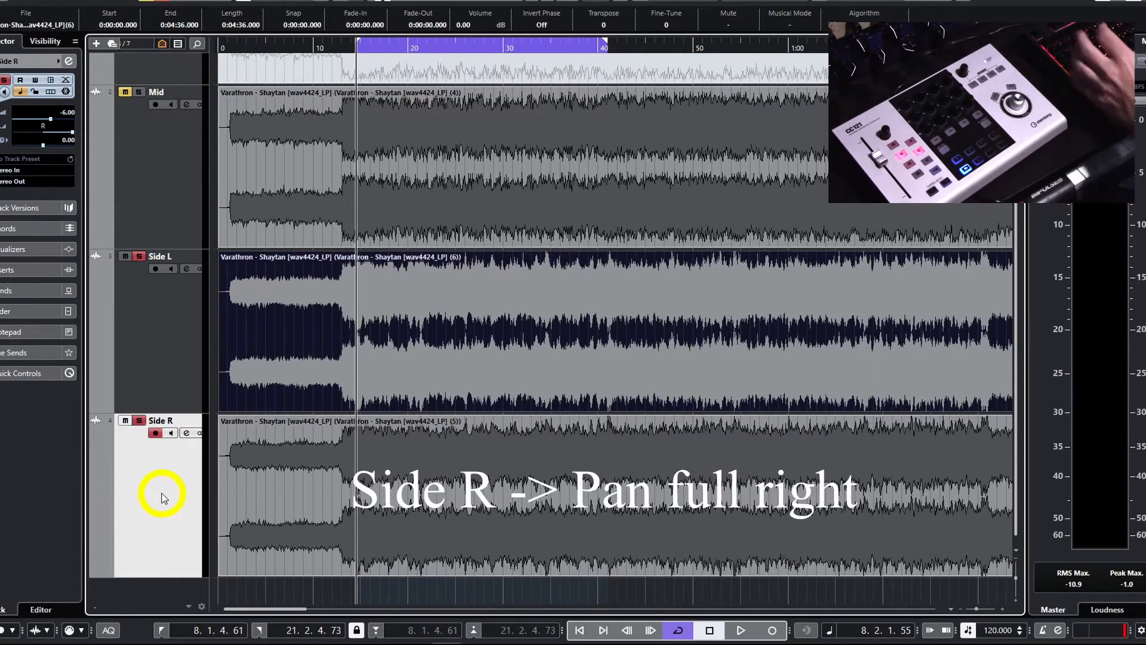
key(space)
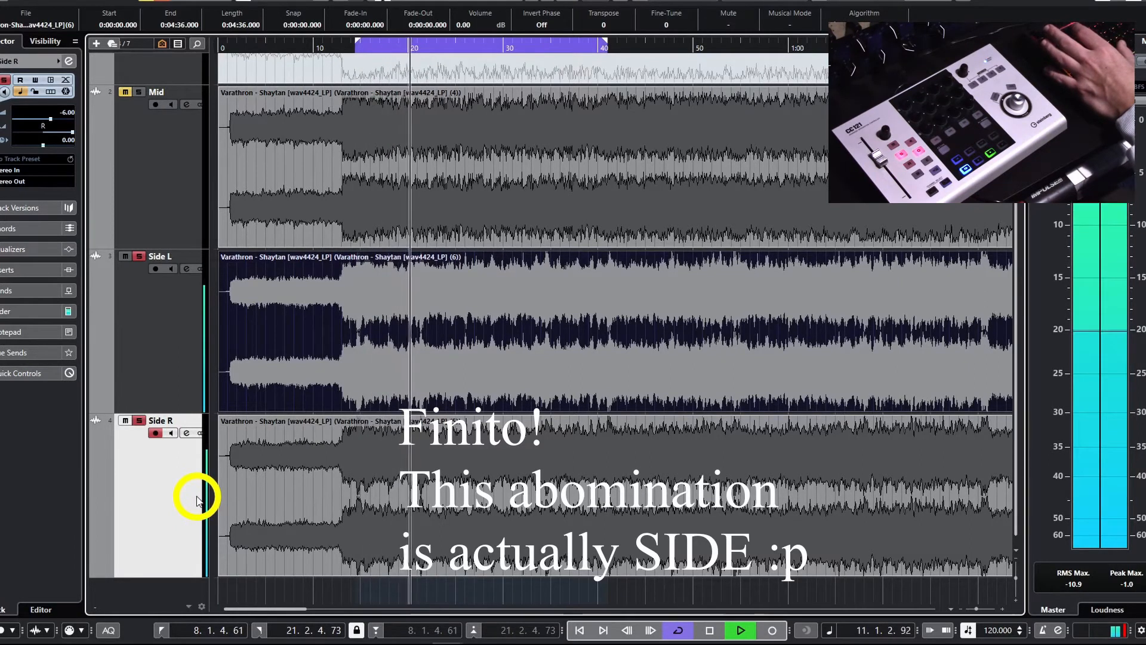
key(space)
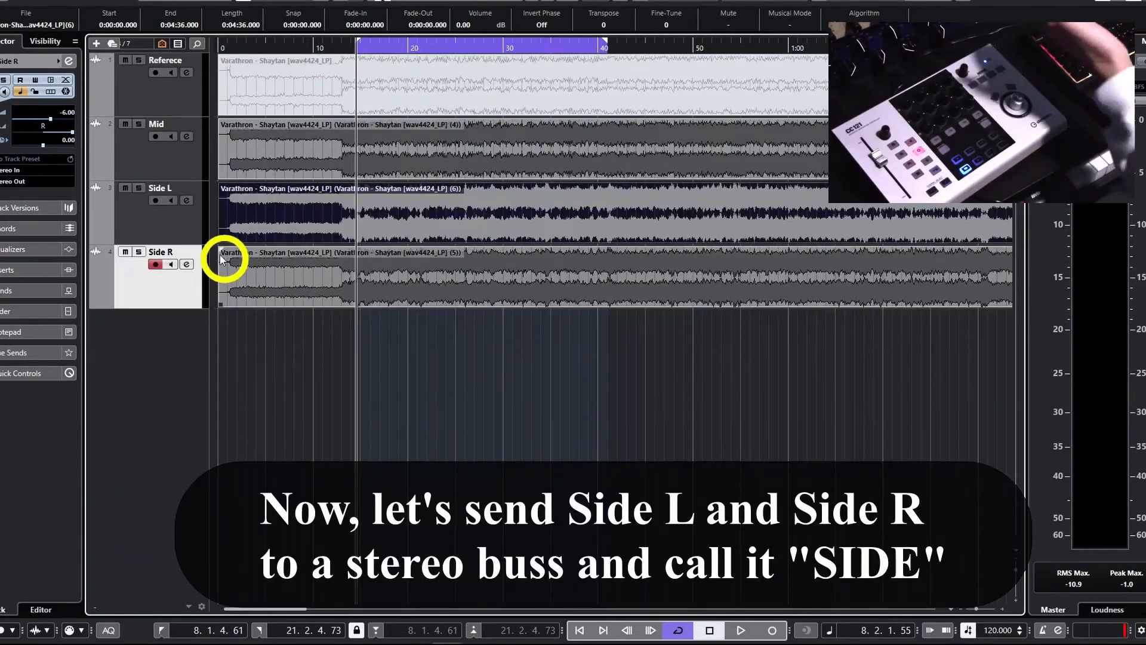
Add a stereo group channel named SIDE to the Side L and Side R tracks, with its output set to Stereo Out
click(170, 297)
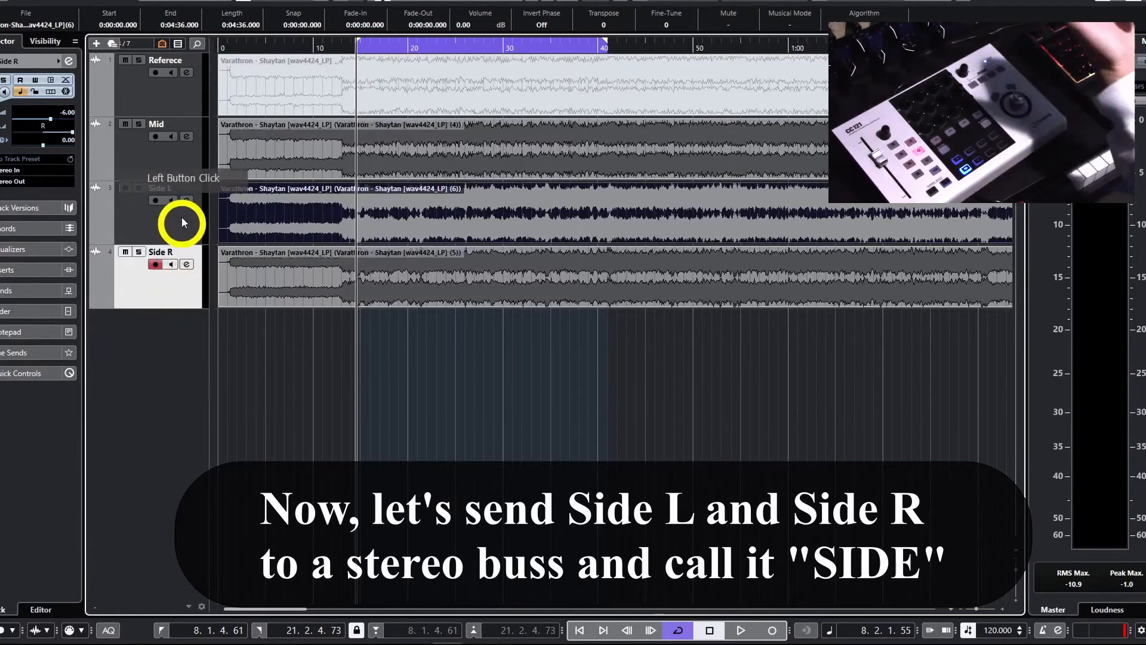
shift+click(167, 232)
right_click(180, 283)
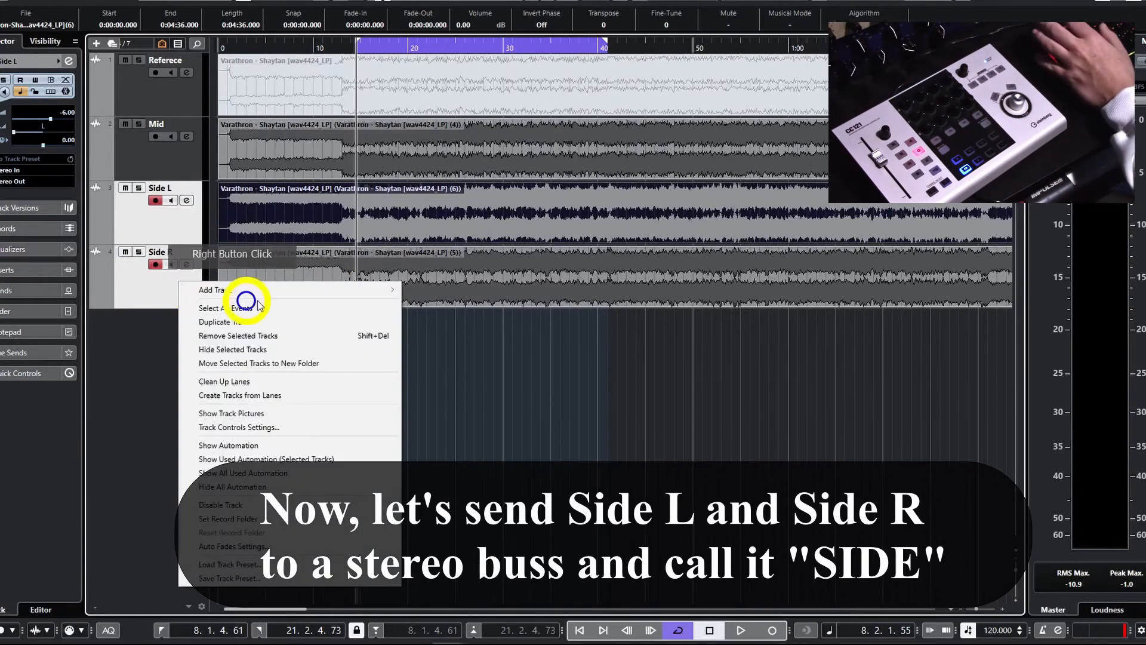
mouse_move(285, 299)
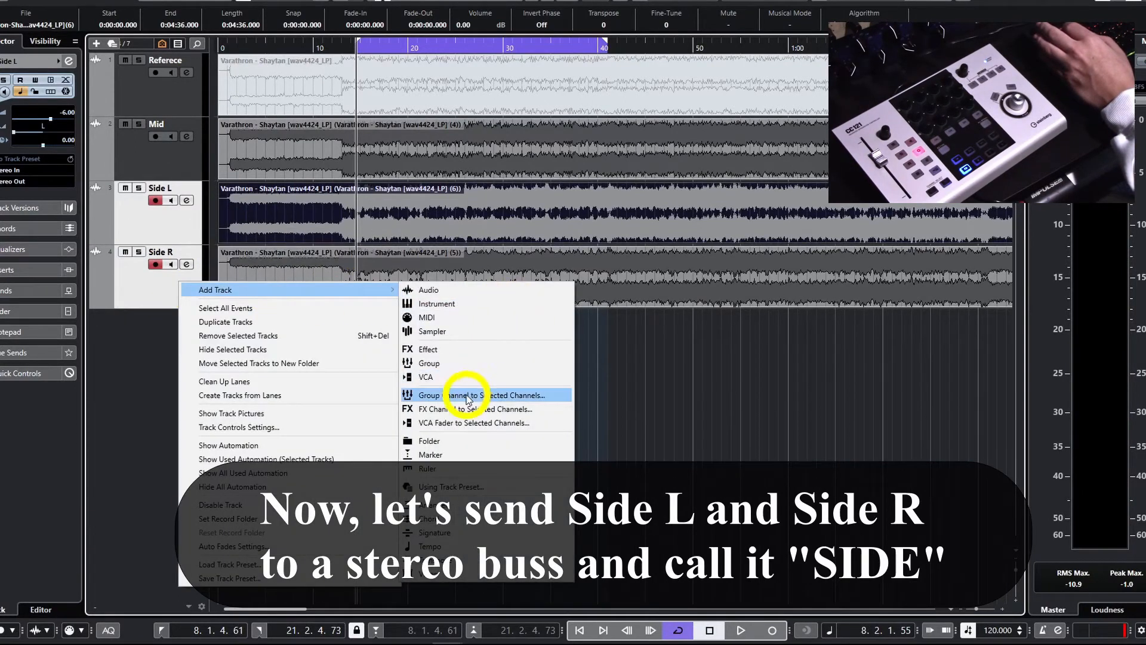
click(506, 396)
click(598, 377)
text(s)
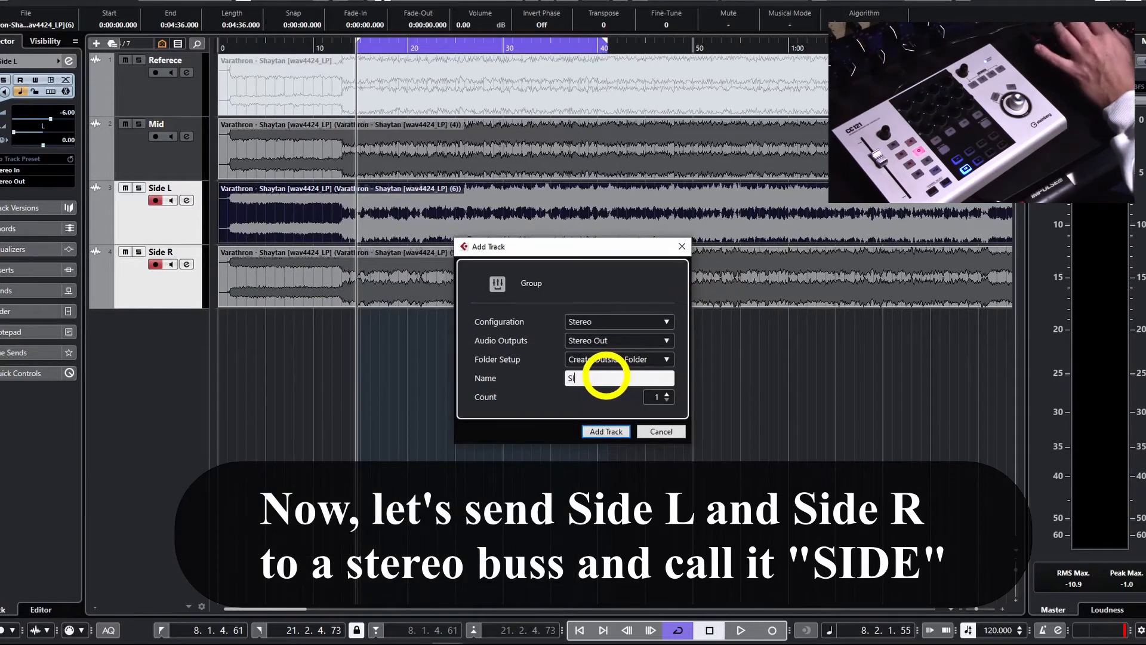
key(Return)
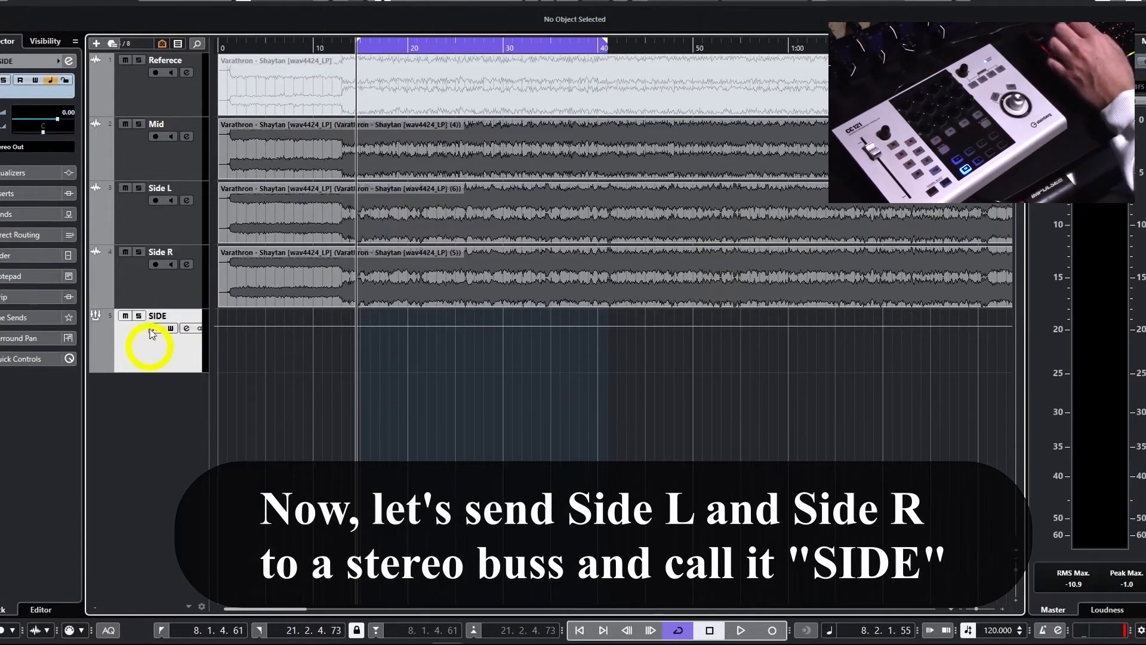
Color the Side L, Side R and SIDE group tracks orange
shift+click(176, 232)
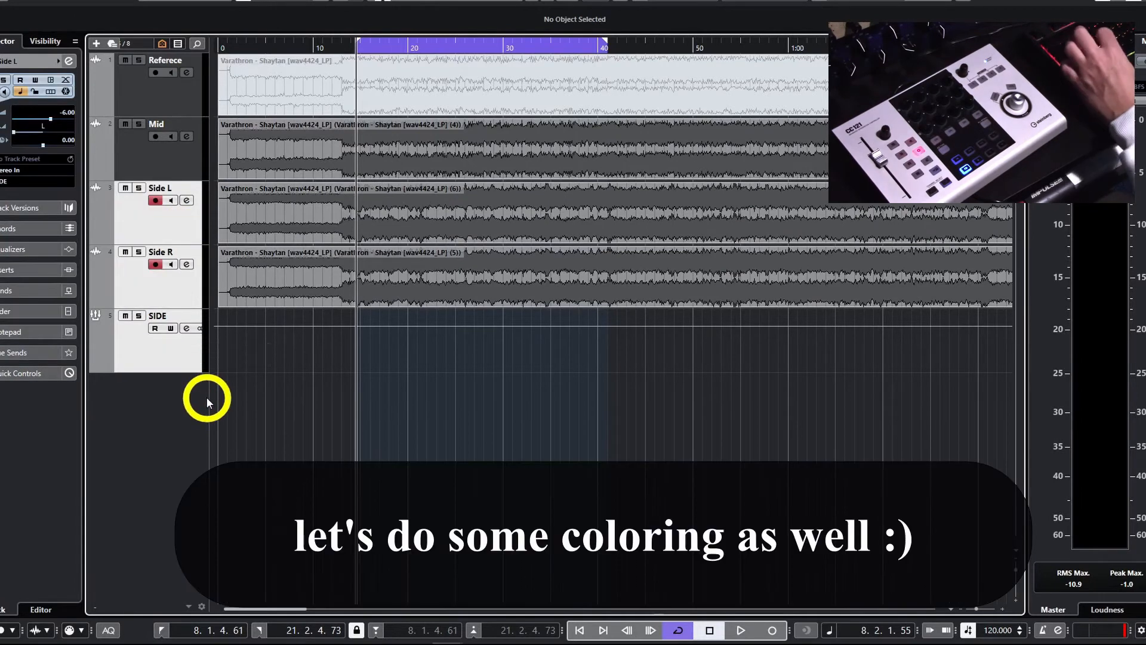
key(shift+alt+c)
click(668, 219)
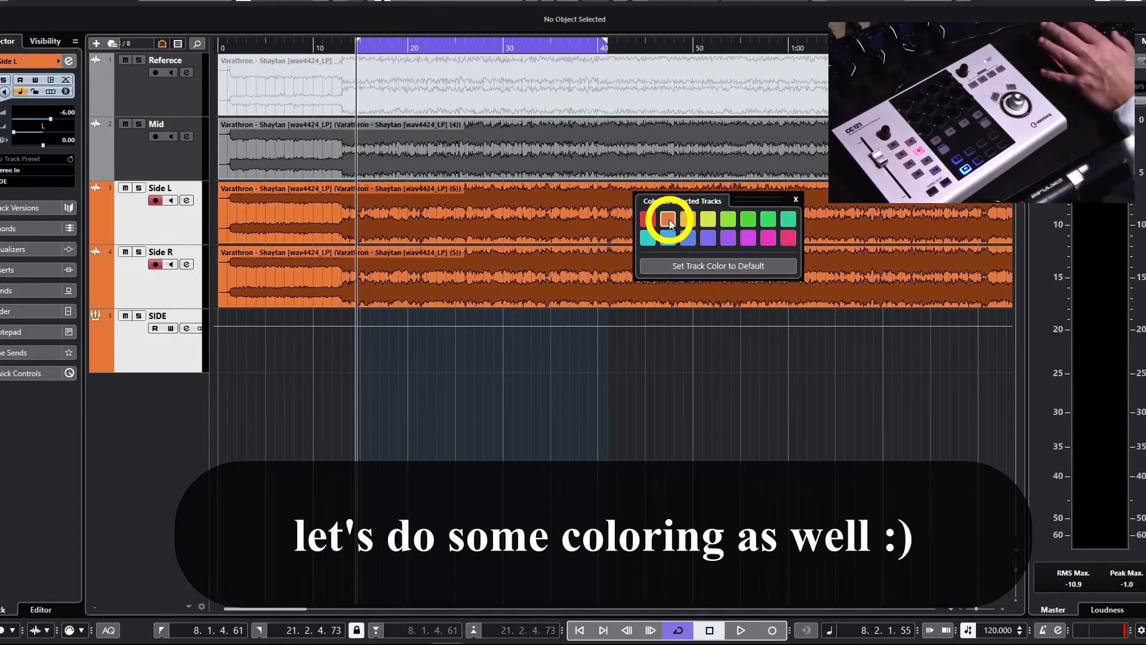
click(795, 200)
Add a stereo group channel named MID to the Mid track, with its output set to Stereo Out
click(206, 173)
right_click(174, 159)
mouse_move(282, 166)
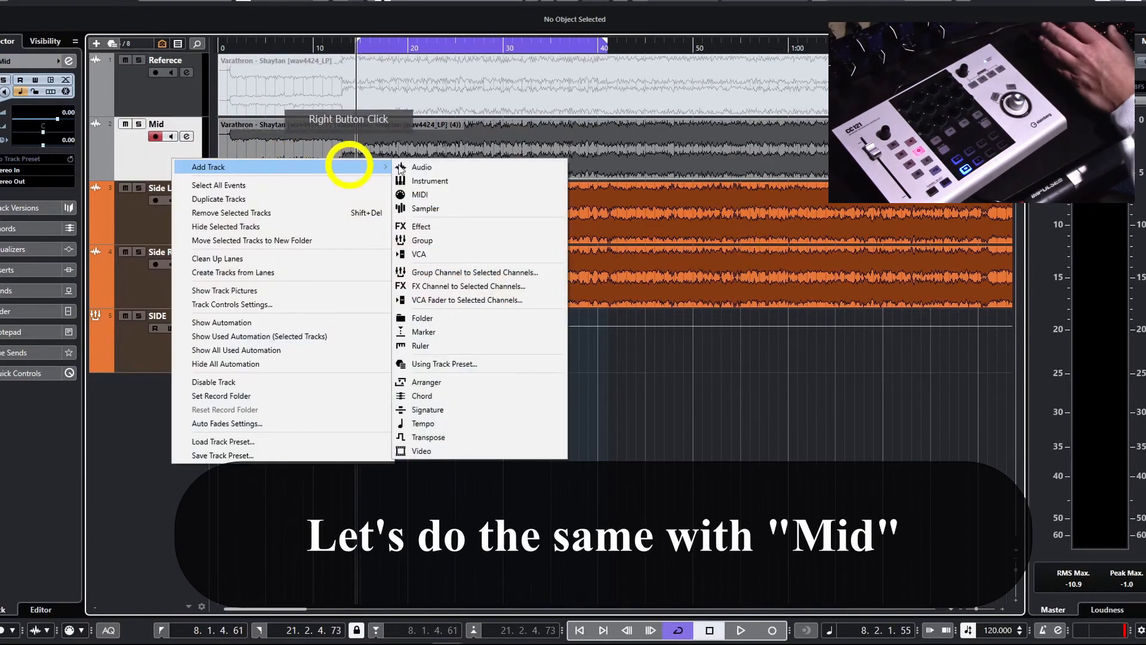
click(460, 272)
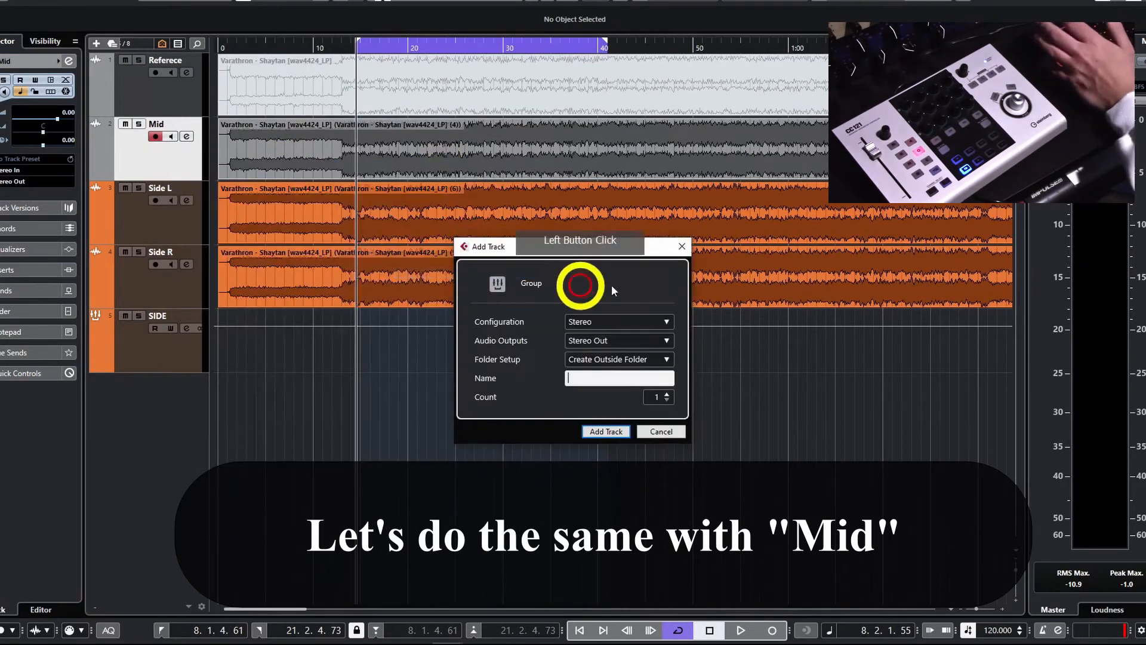
click(600, 381)
text(S)
key(BackSpace)
key(BackSpace)
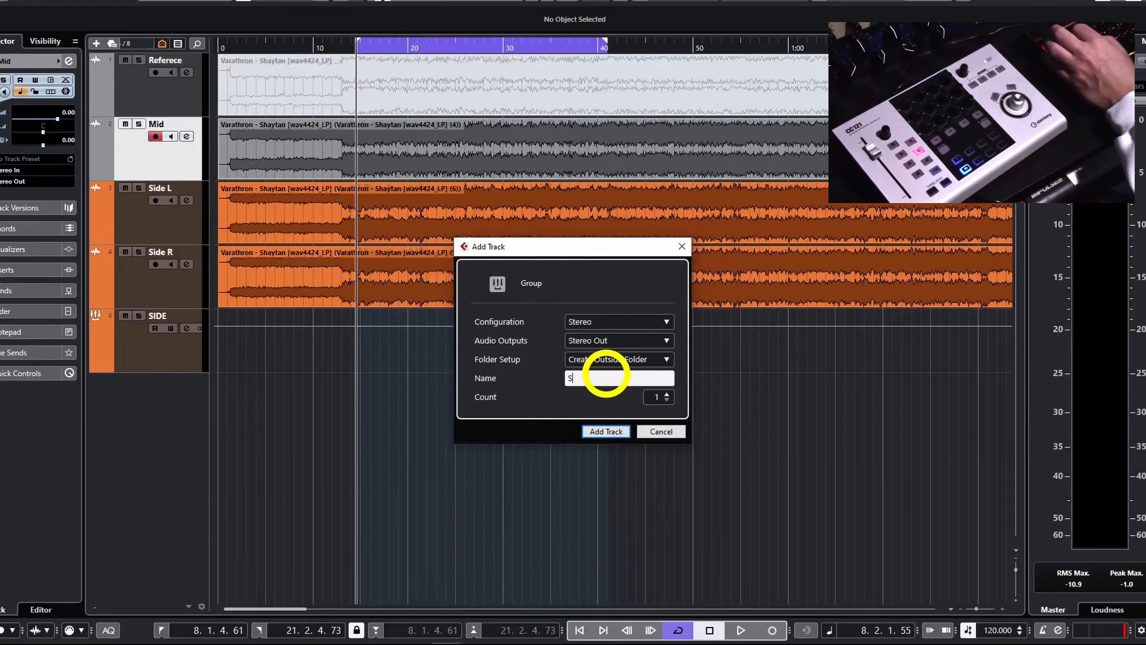
key(Return)
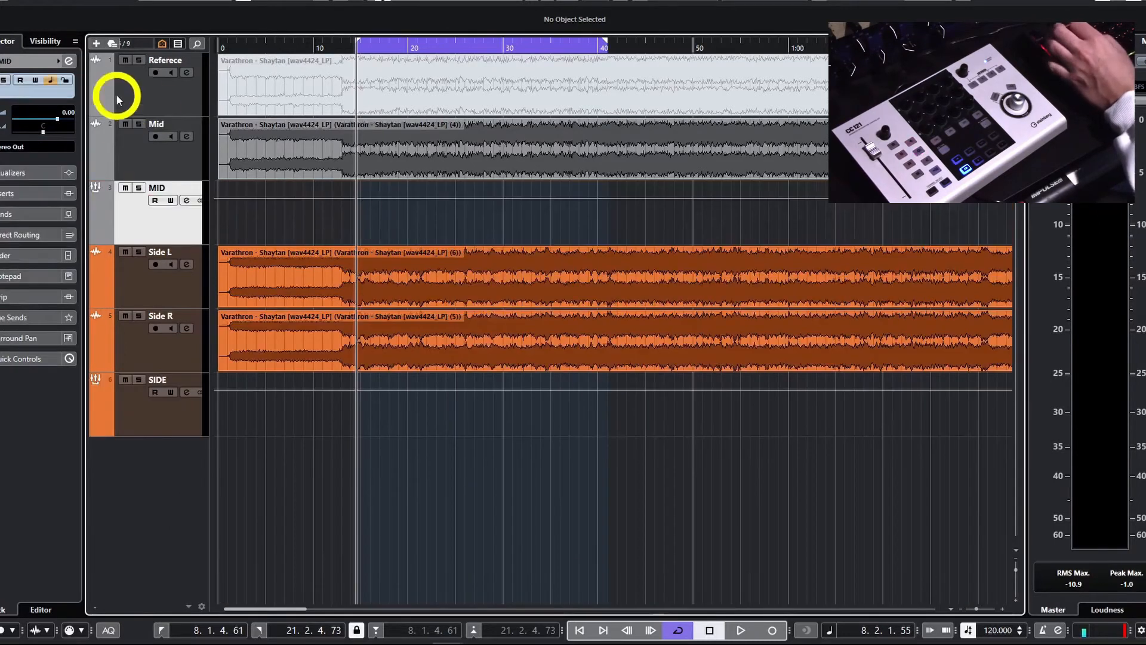
Color the Mid track and the MID group track red
click(177, 239)
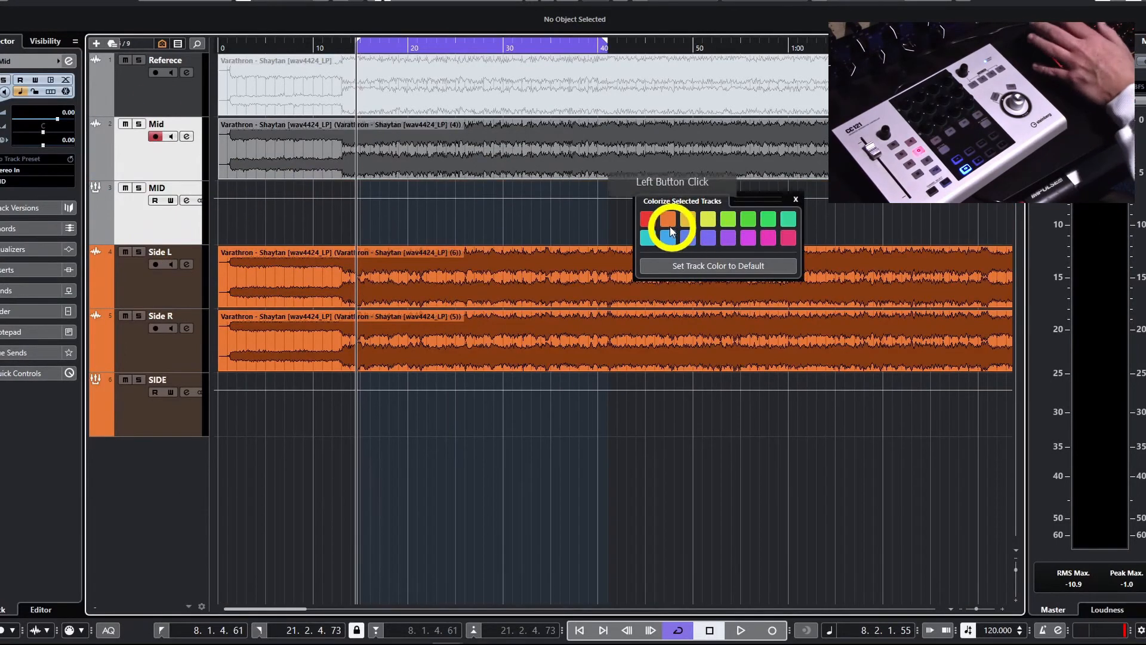
click(648, 219)
click(796, 198)
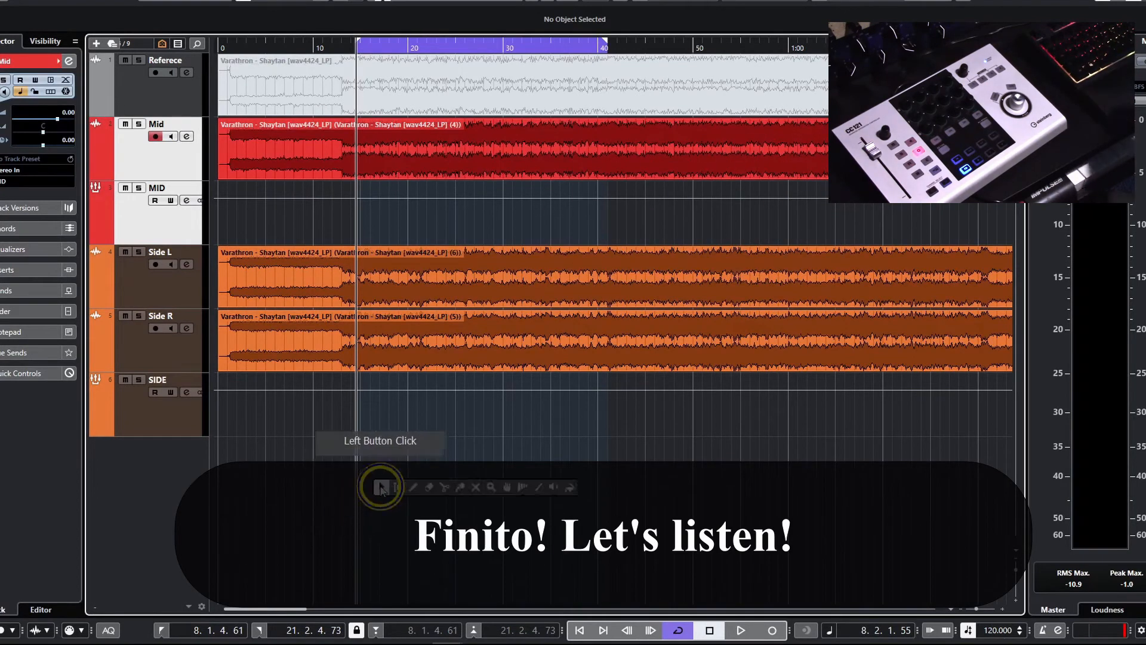
Play the mix and audition it once with the MID group muted and once with the SIDE group muted
key(space)
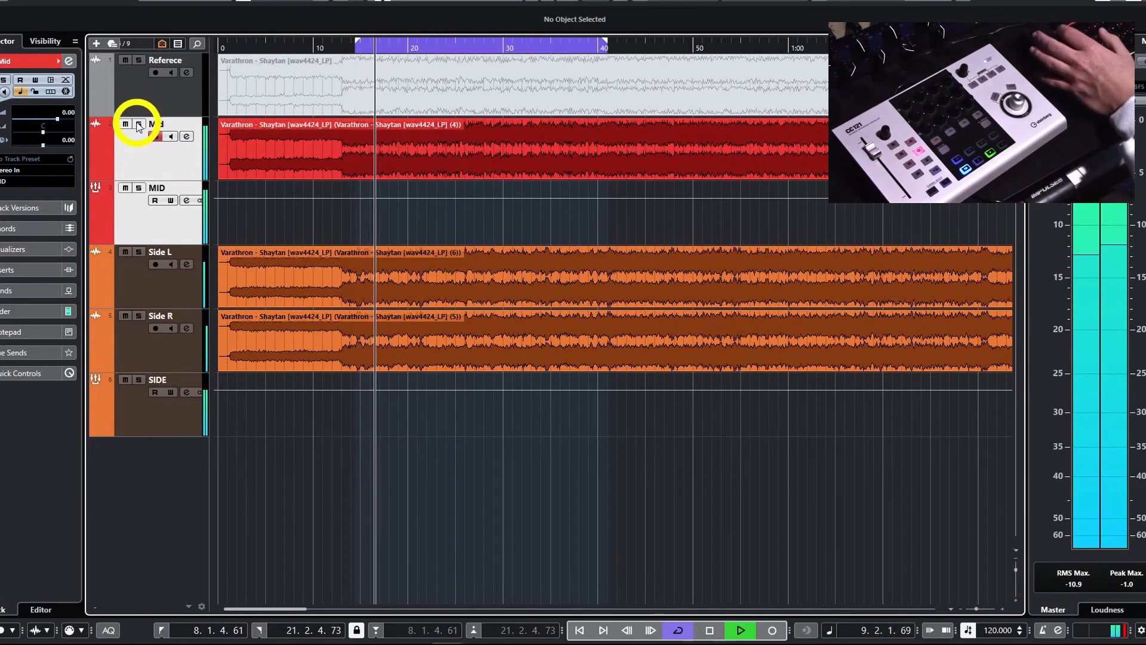
click(127, 189)
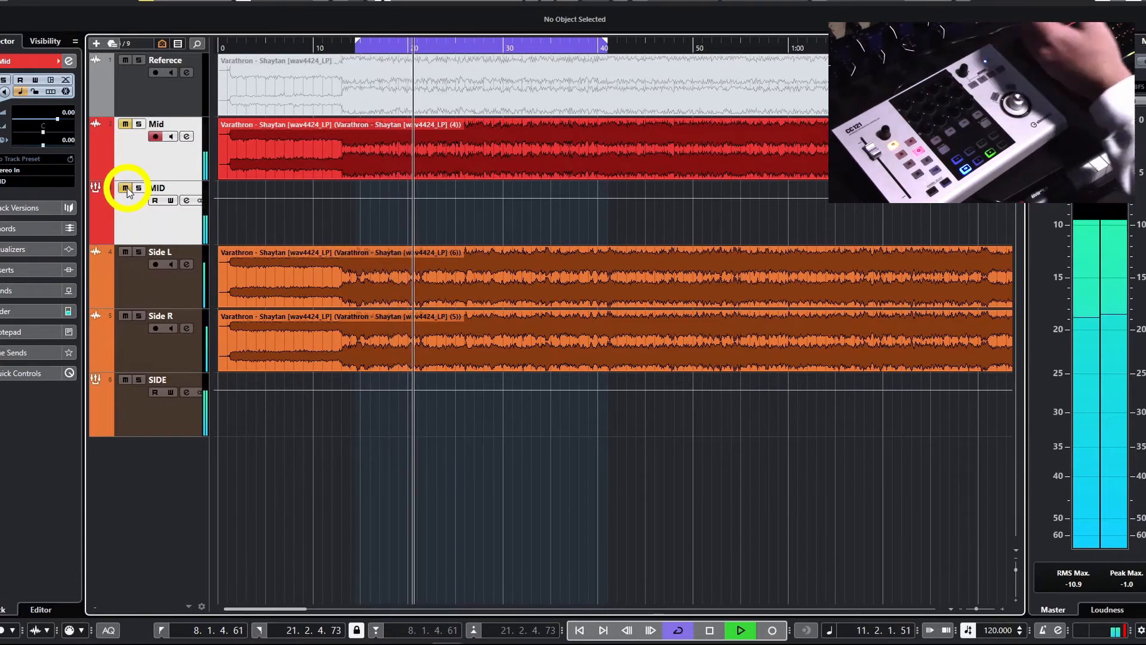
click(127, 189)
click(119, 382)
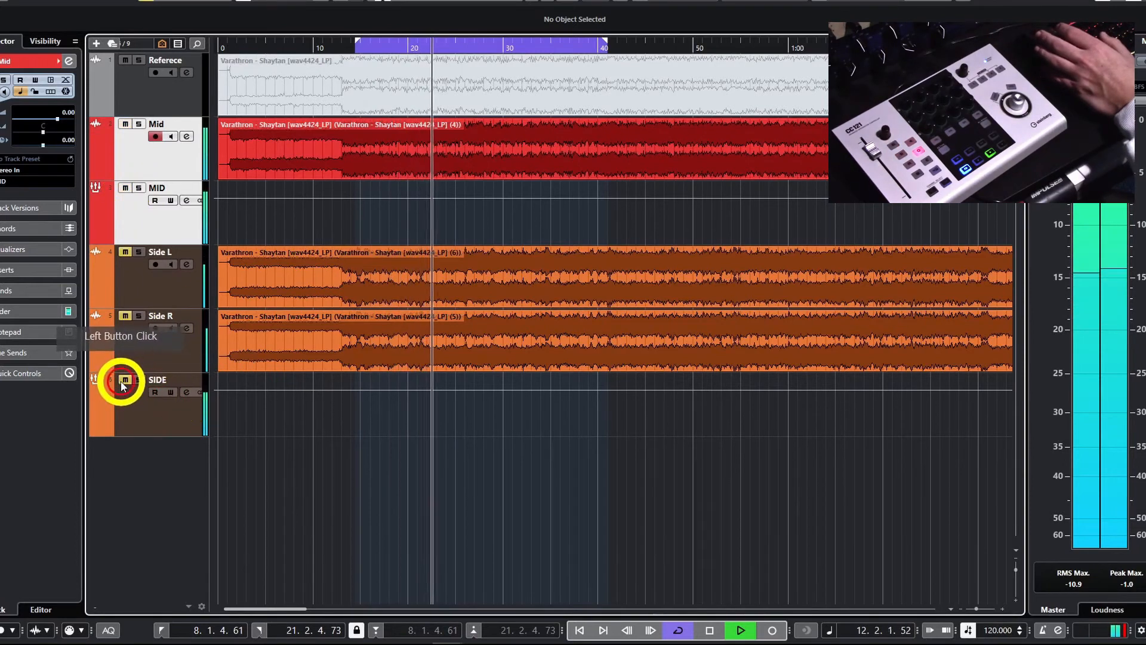
click(123, 380)
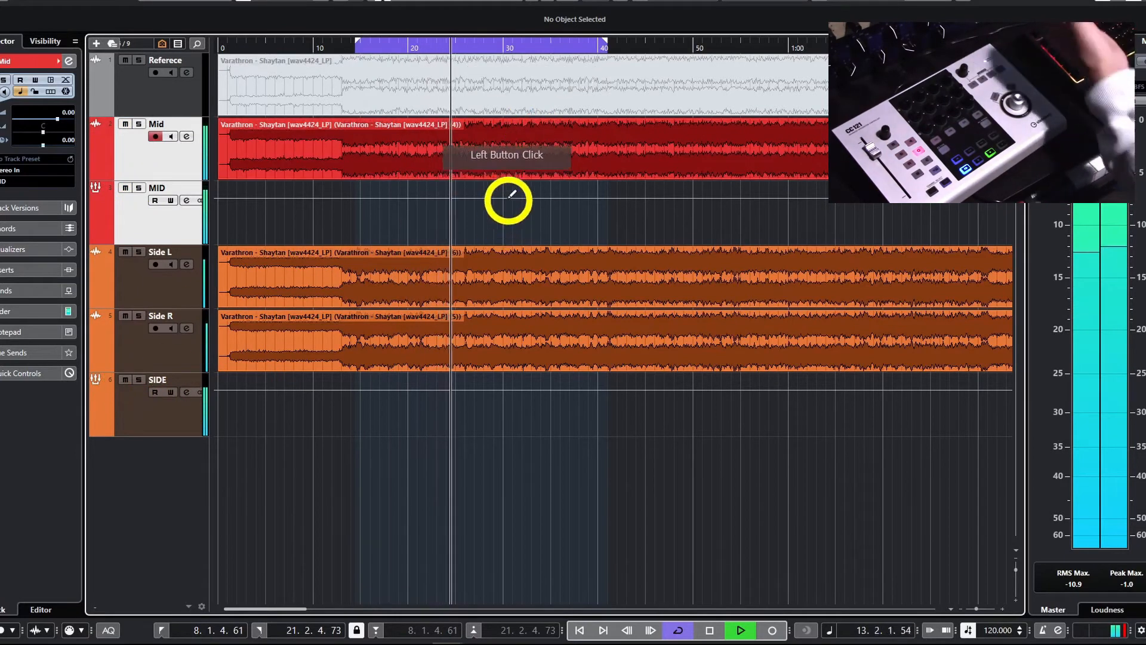
click(410, 219)
key(space)
right_click(417, 213)
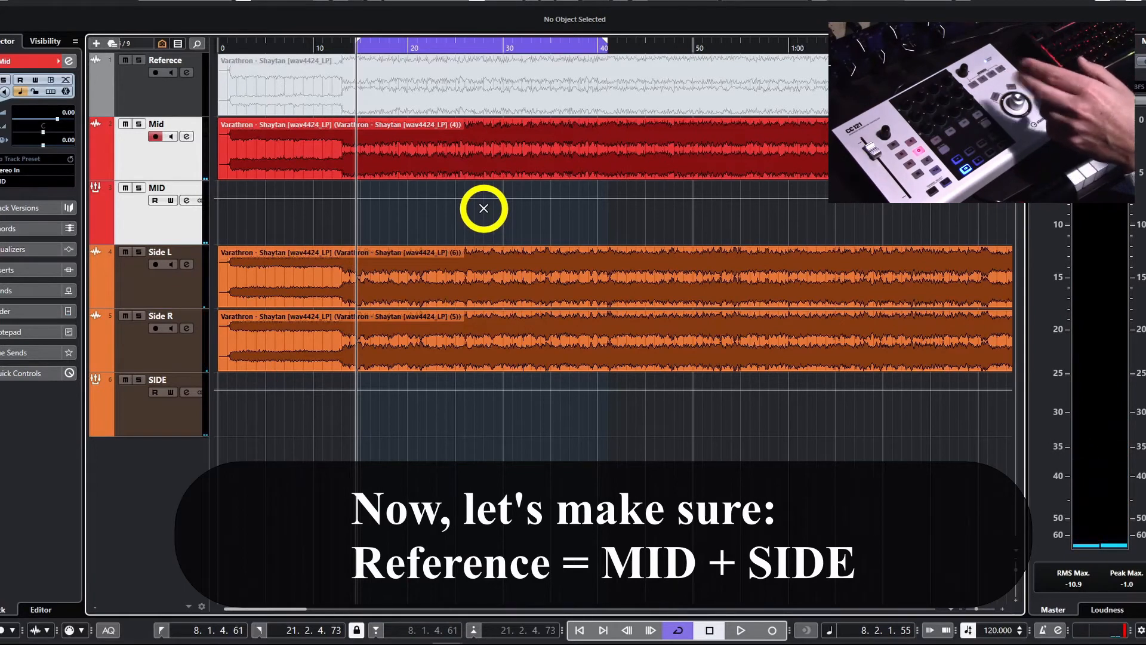
Unmute the audio event on the Referece track and compare the soloed reference with the combined MID and SIDE groups
click(396, 80)
right_click(383, 84)
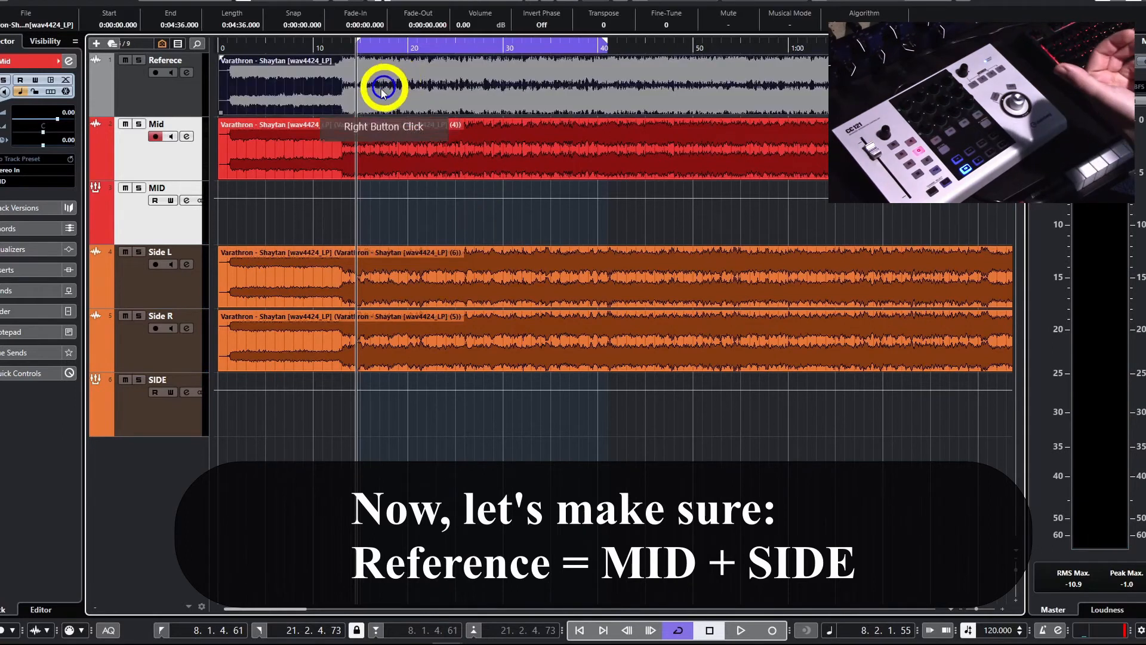
click(139, 60)
key(space)
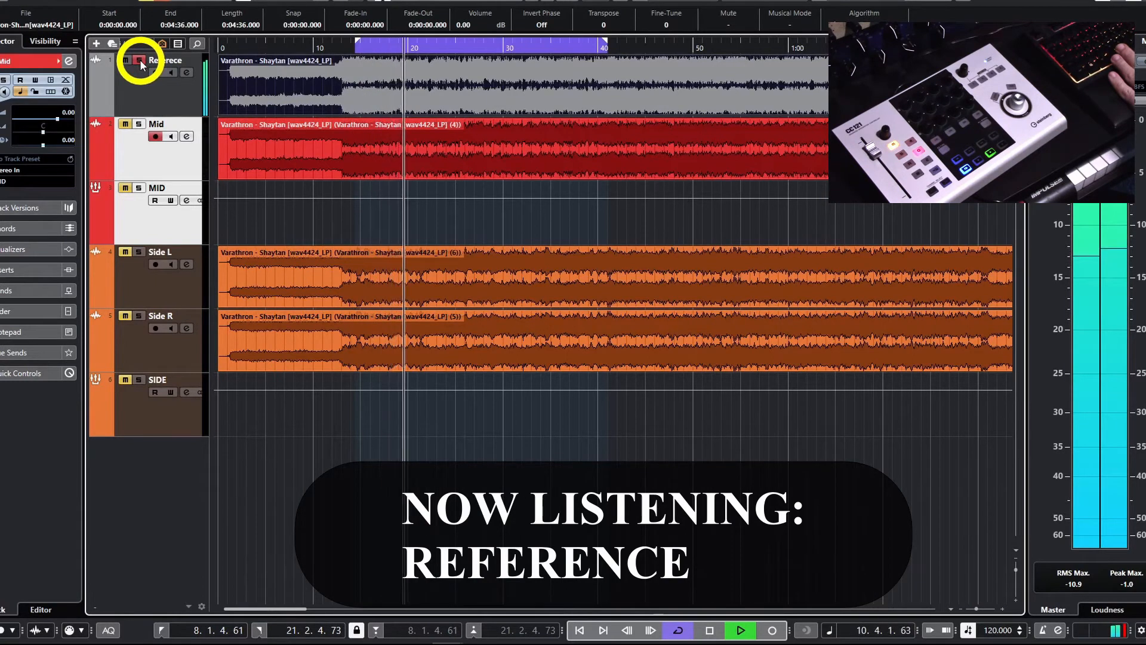
click(139, 59)
click(126, 59)
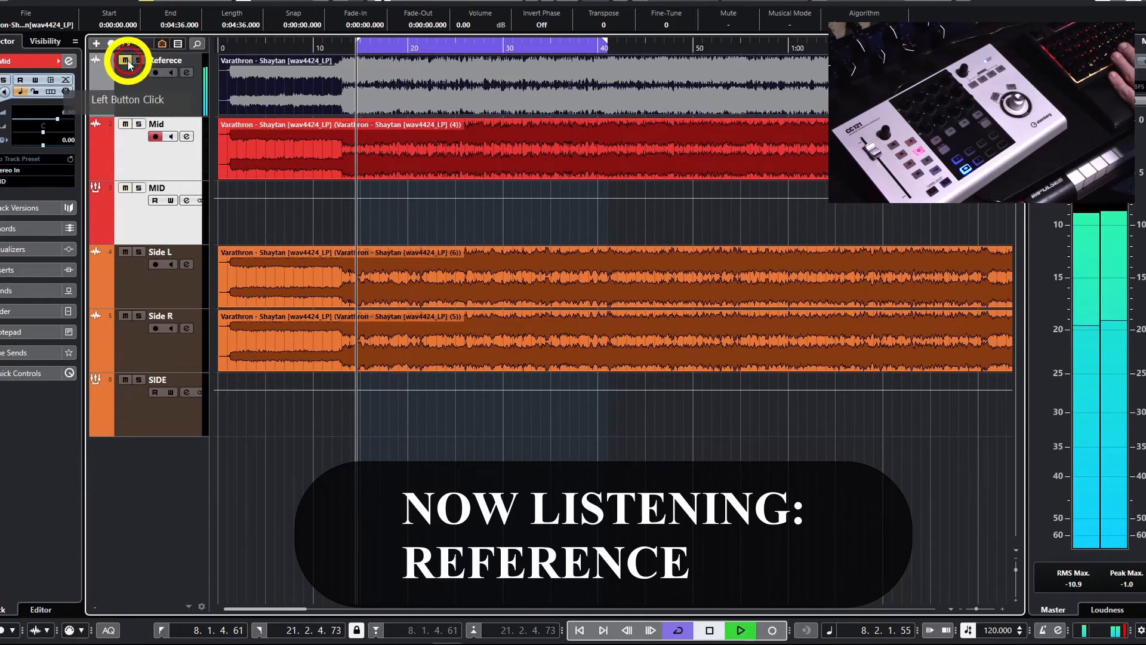
click(366, 96)
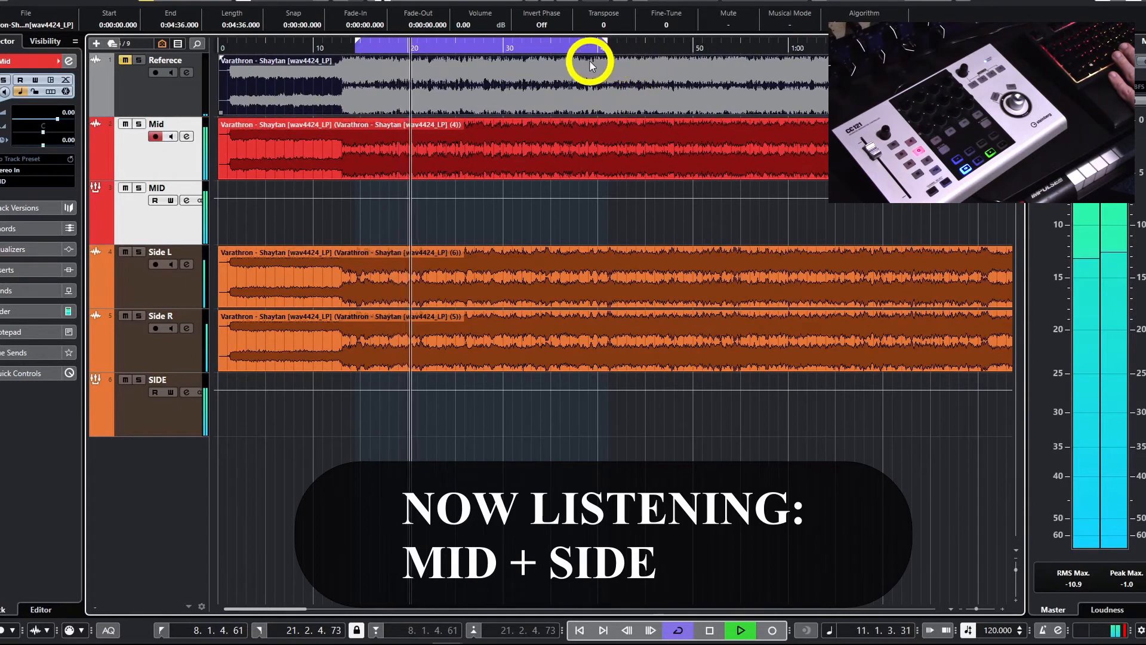
key(space)
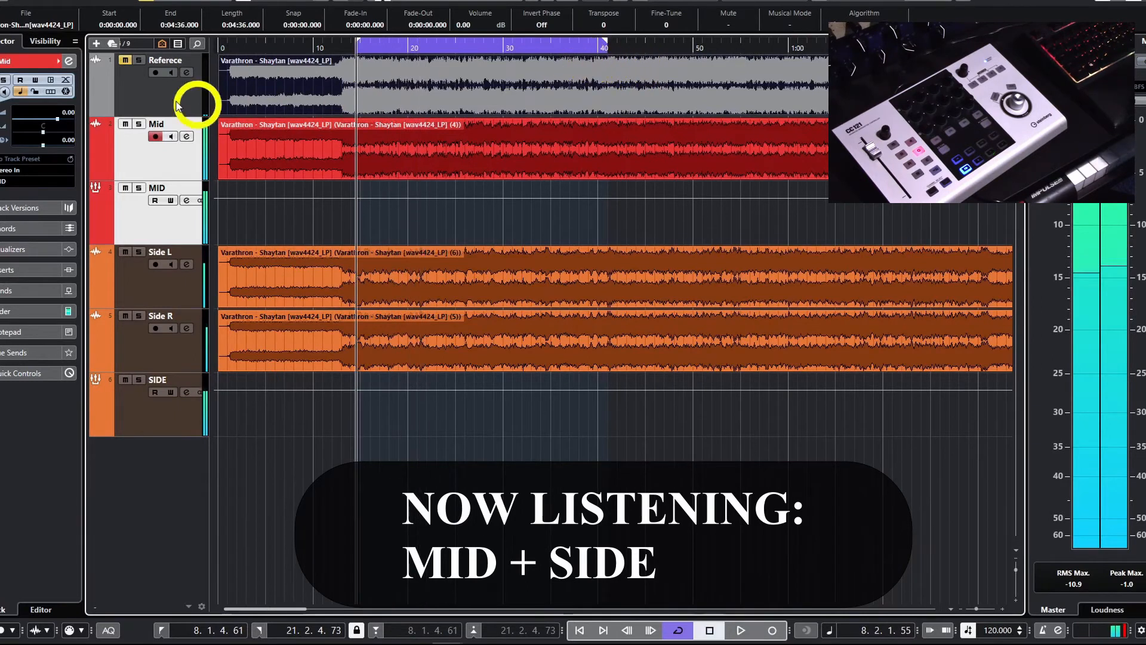
Play the Referece track together with MID and SIDE, checking its channel settings and the master level meter
click(481, 158)
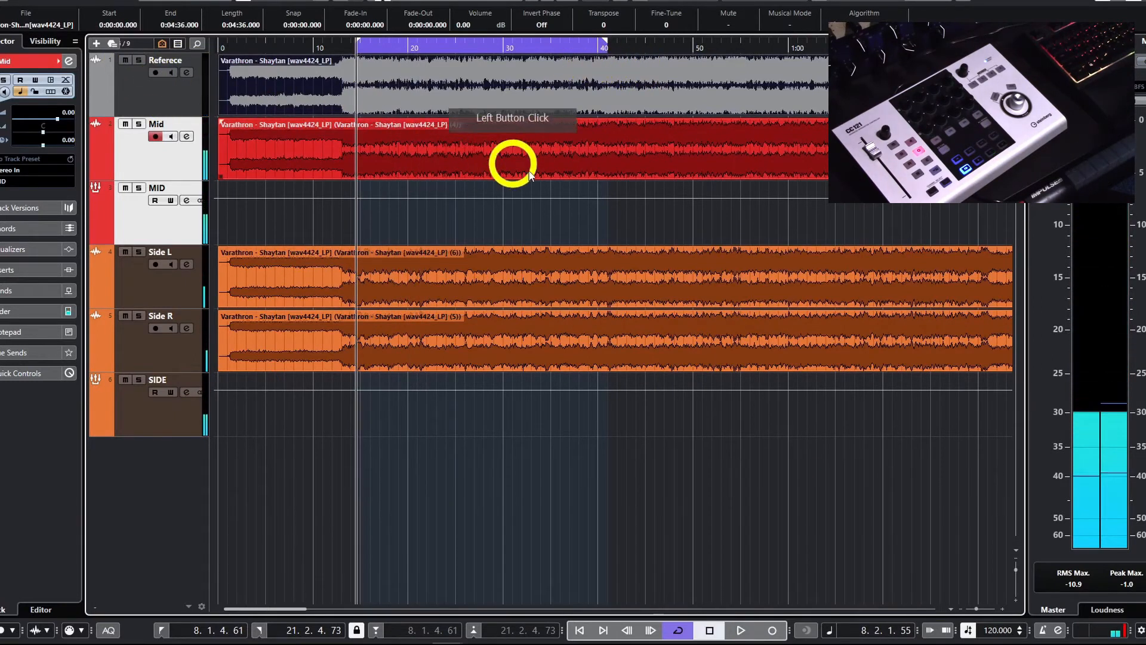
scroll(561, 213, right, 2)
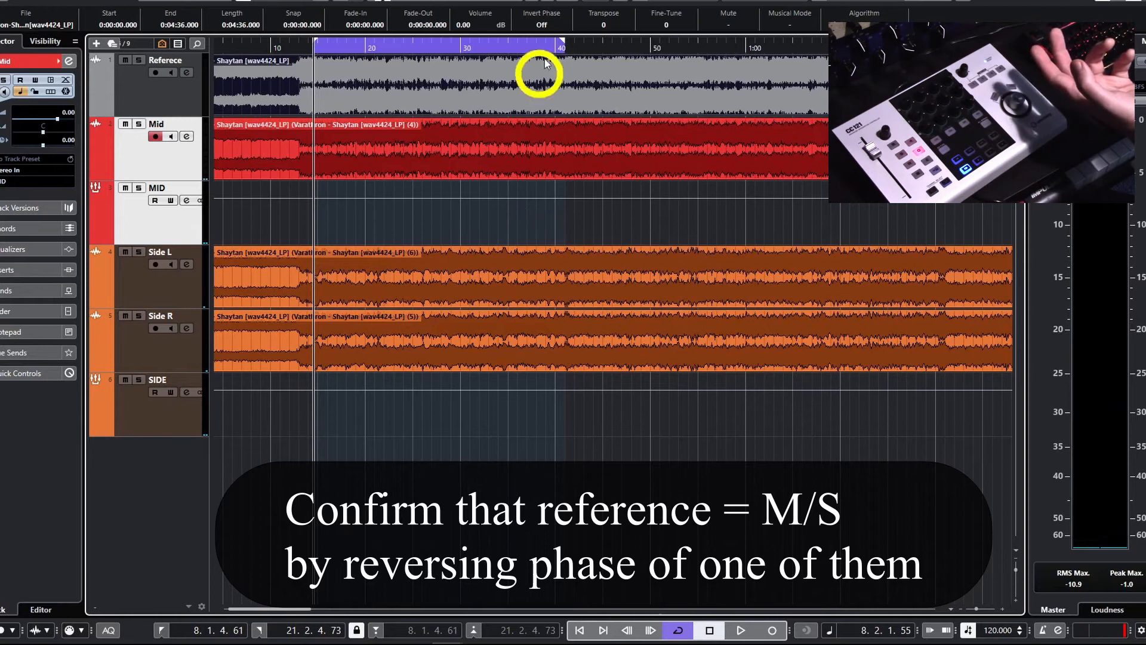
click(586, 46)
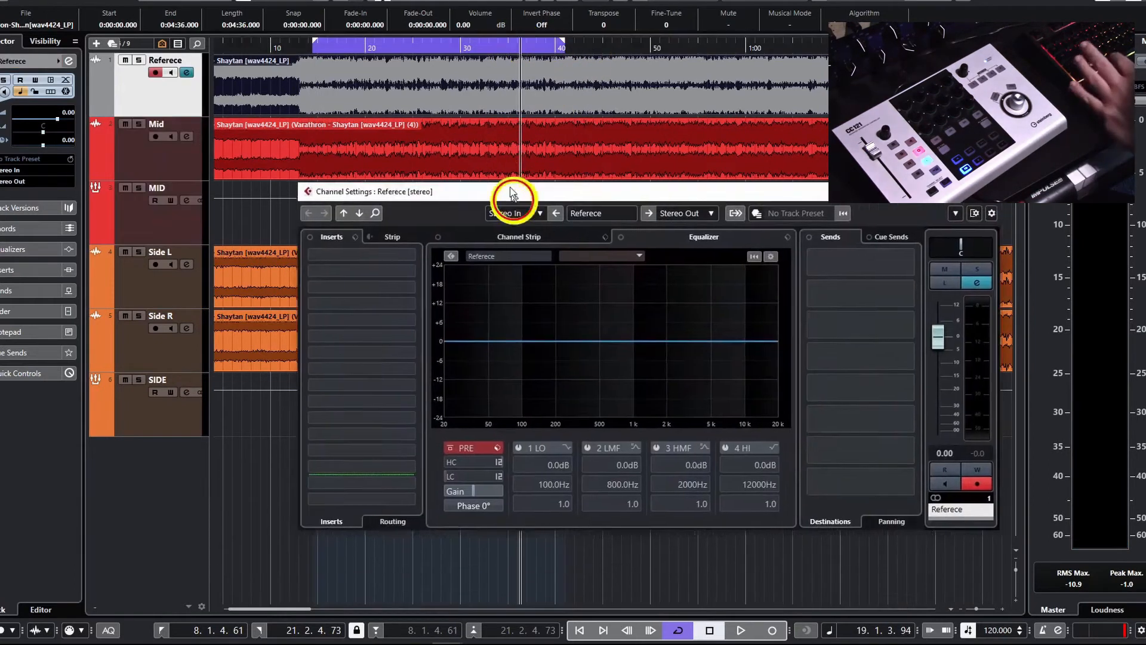
drag(512, 196, 497, 180)
key(space)
click(683, 174)
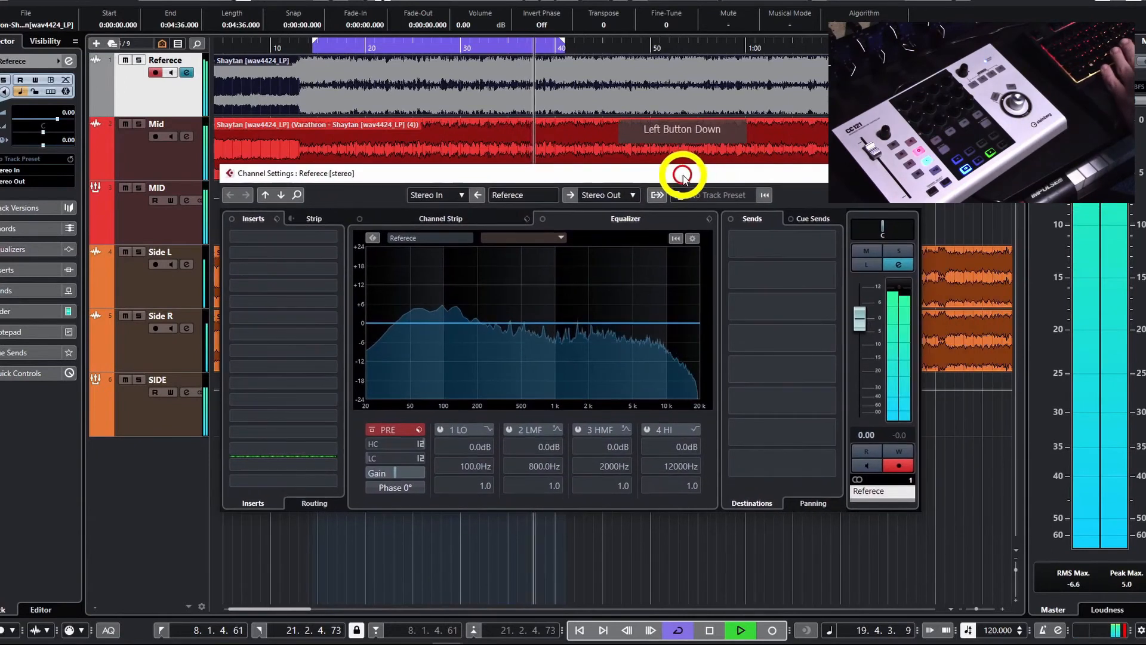
click(1127, 588)
click(722, 535)
click(1112, 592)
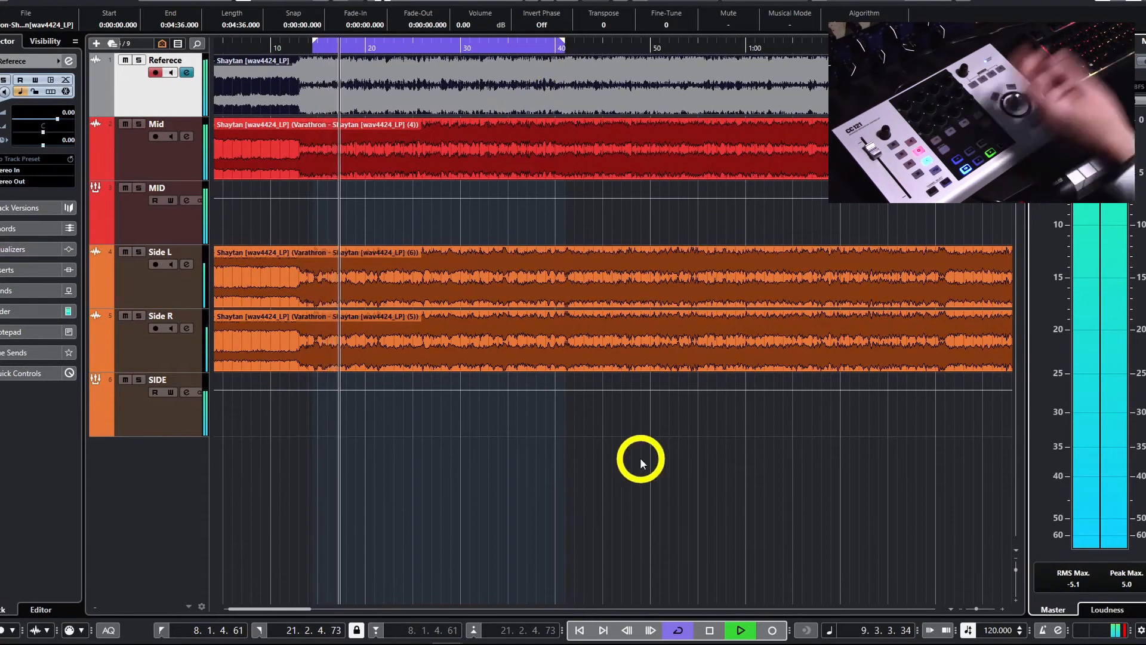
Turn off cycle playback and toggle the Referece channel's phase inversion to null-test it against the MID and SIDE groups
key(KP_Divide)
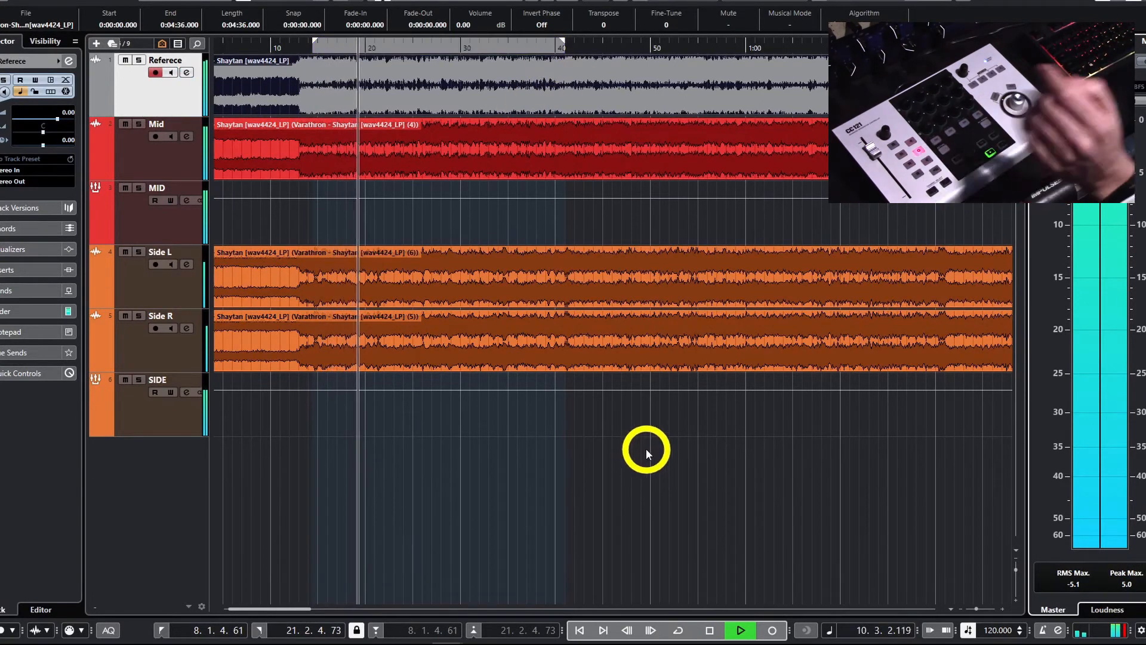
key(e)
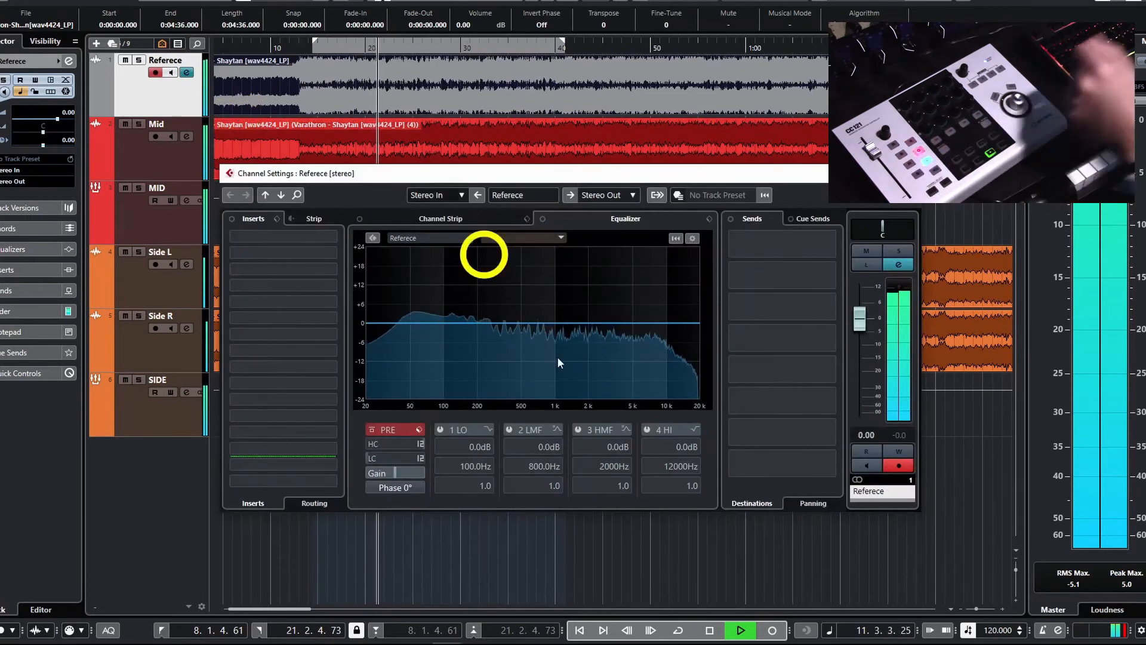
click(394, 488)
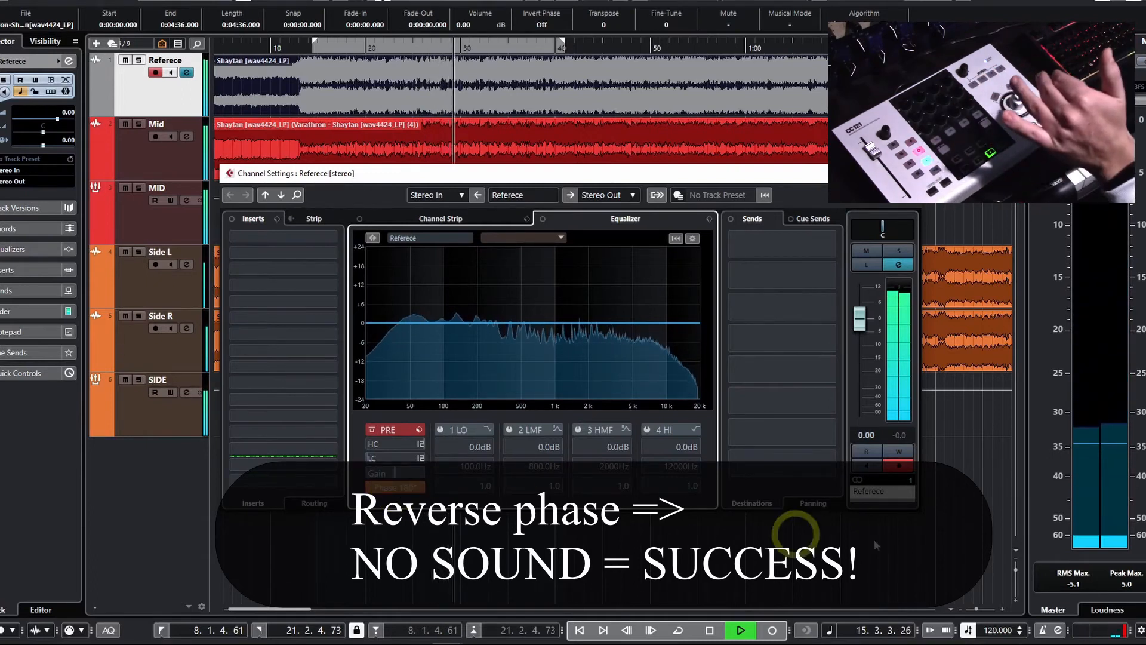
click(389, 481)
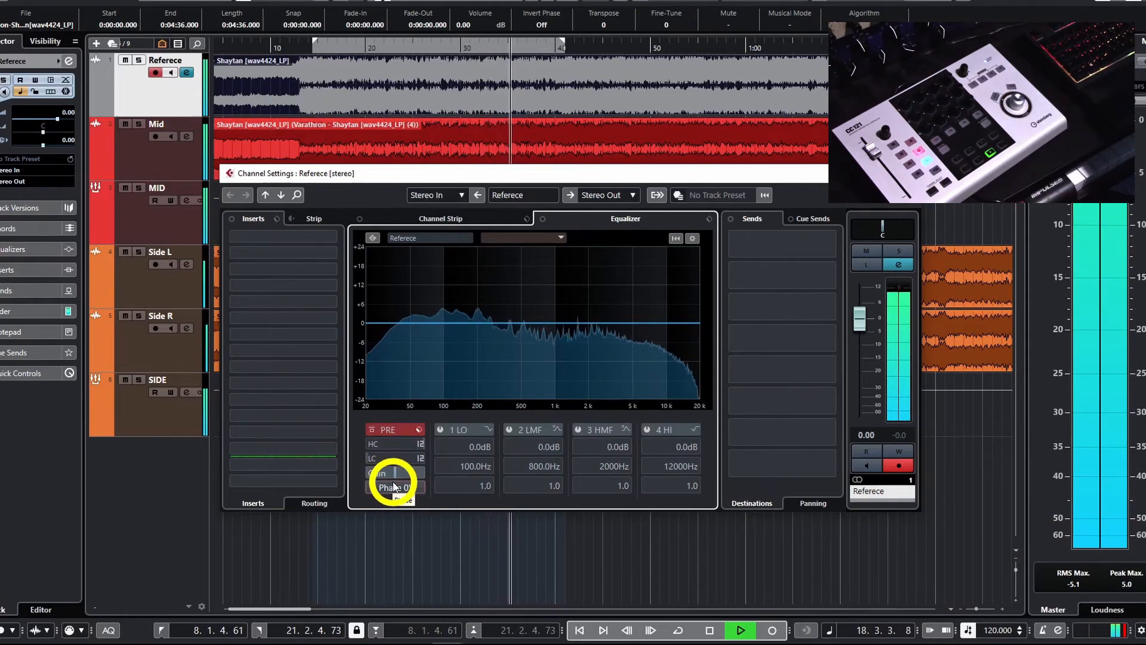
click(396, 488)
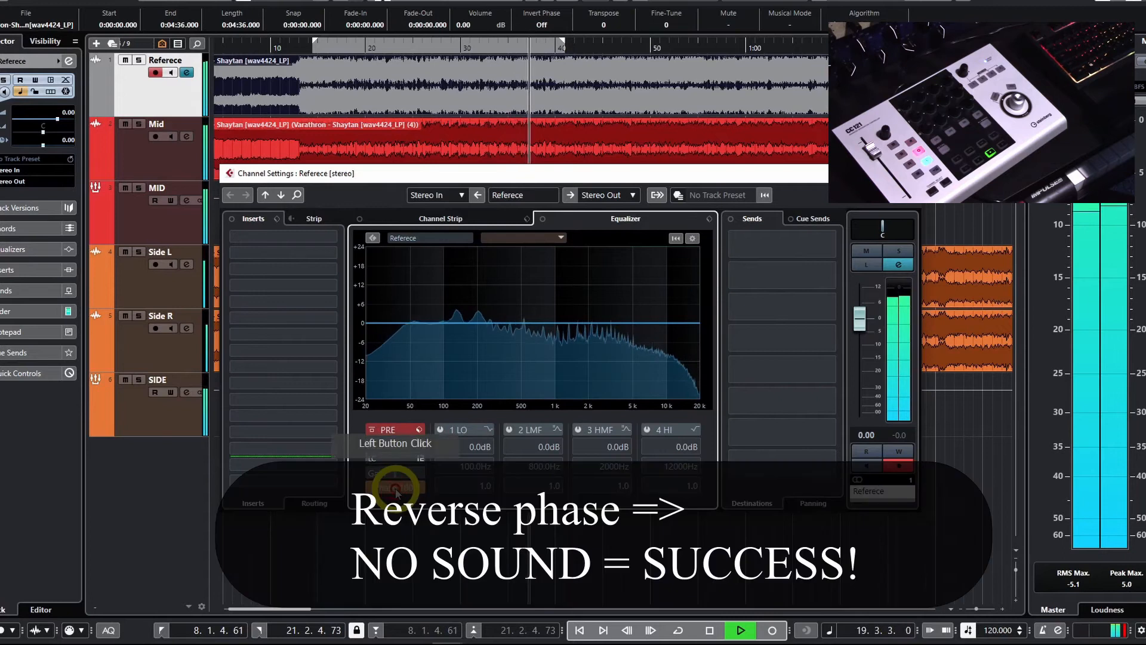
click(396, 488)
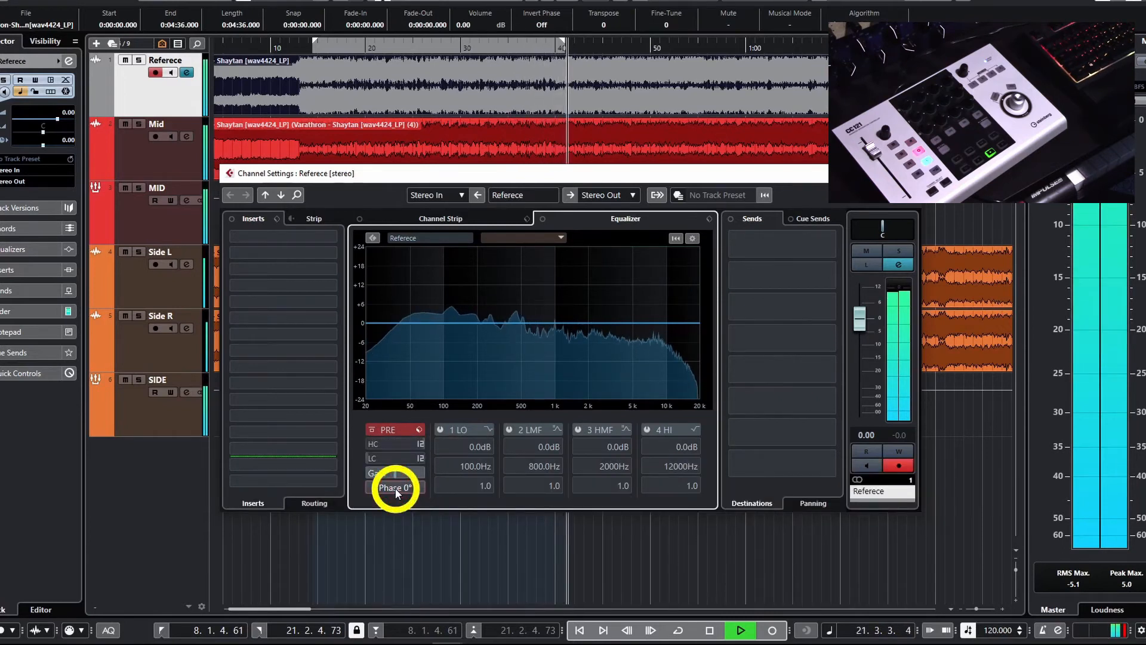
click(396, 488)
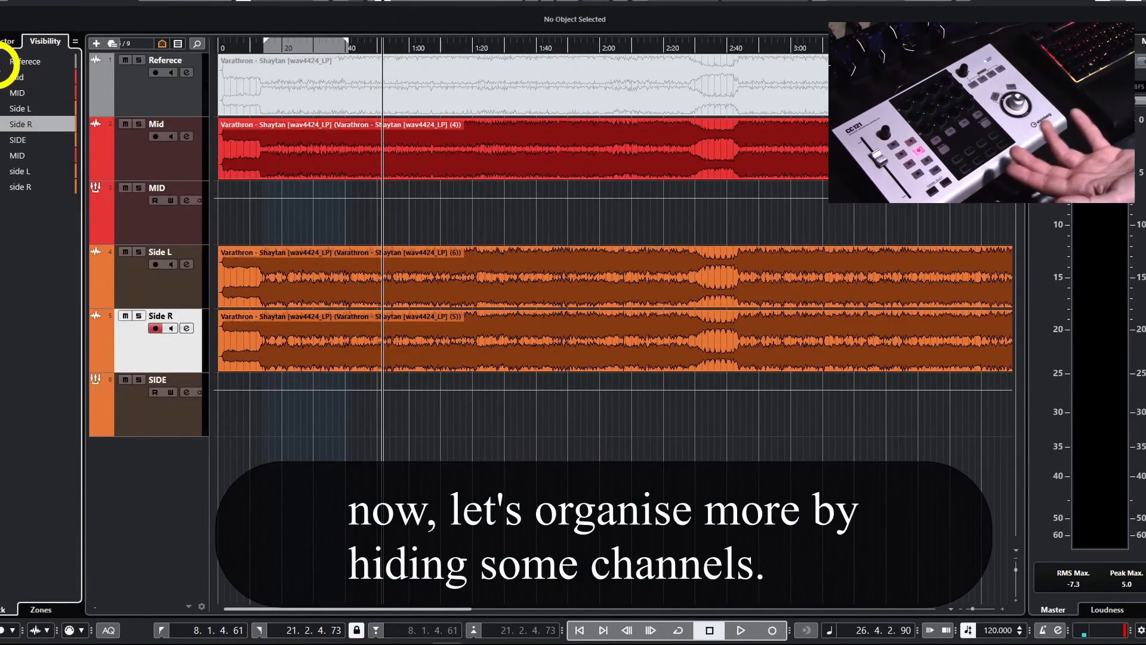
Hide the Referece, Mid, Side L and Side R tracks, leaving only the MID and SIDE groups in the track list
click(3, 62)
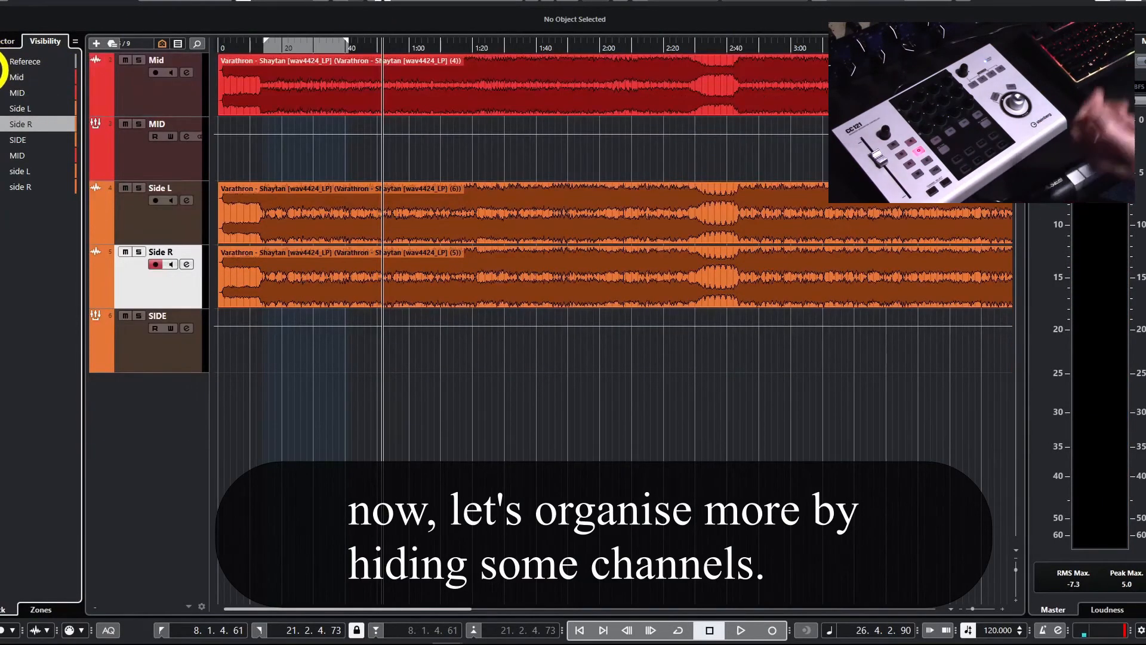
click(3, 76)
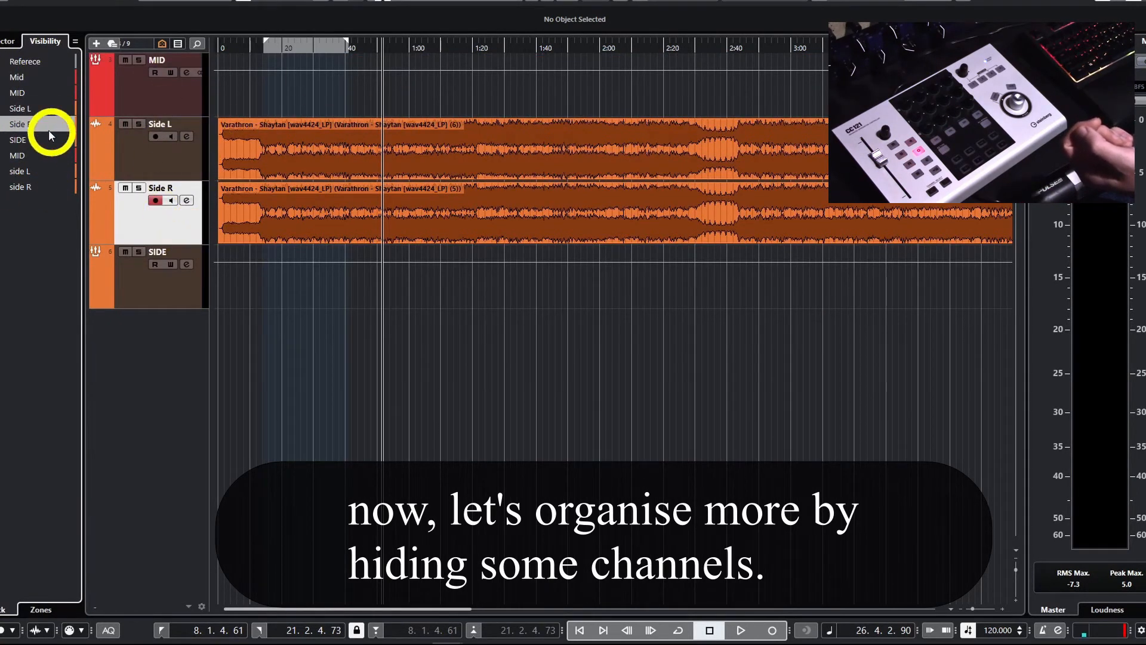
click(4, 108)
click(6, 123)
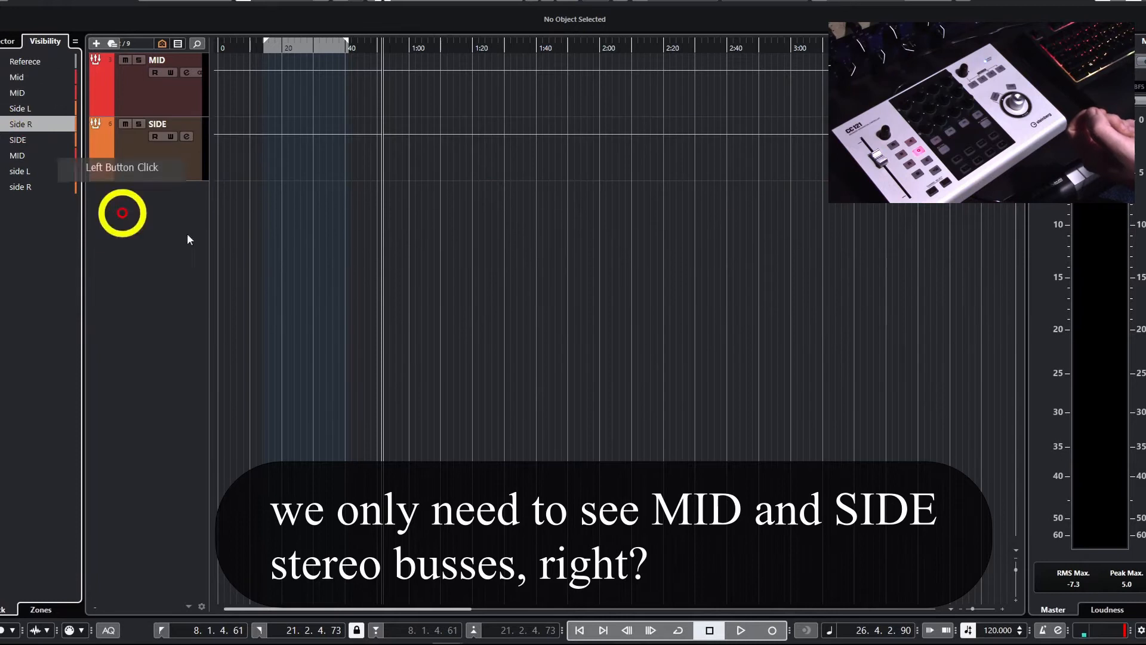
click(159, 96)
click(382, 90)
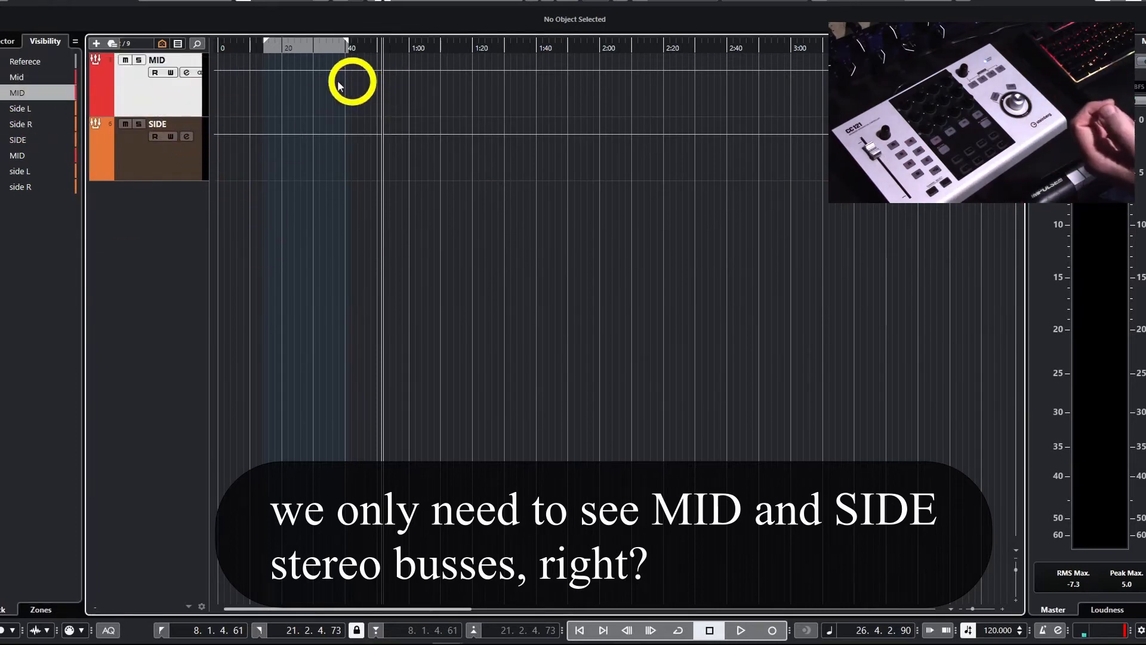
Show the Referece track, set the locators to its full event, turn on cycle playback and hide the track again
click(5, 61)
click(339, 89)
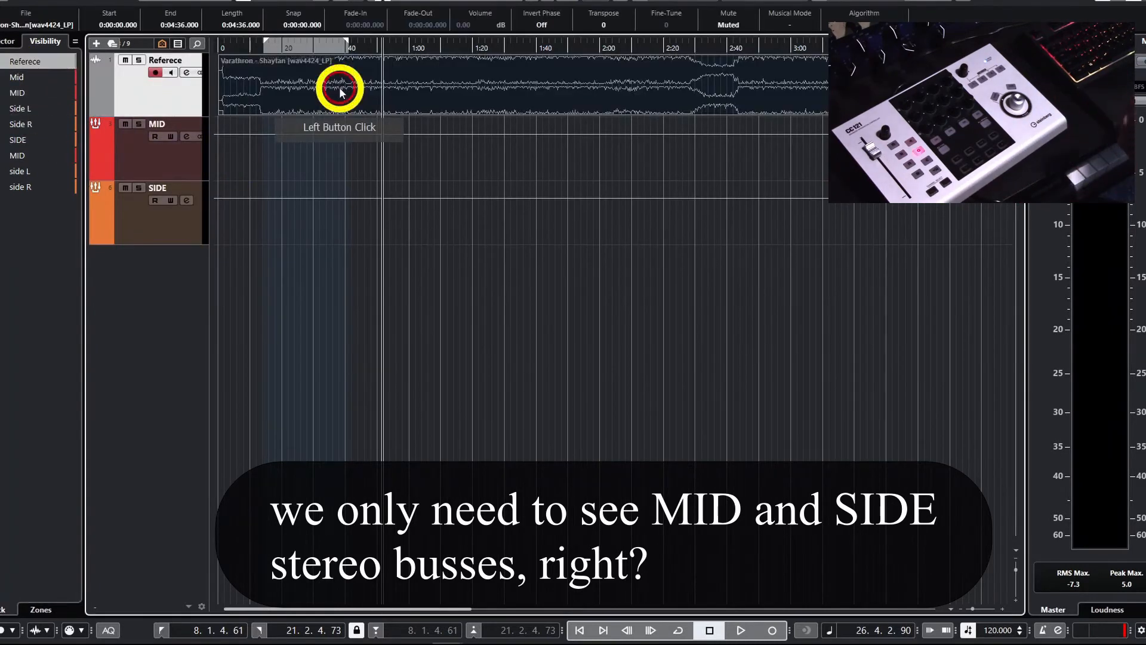
key(p)
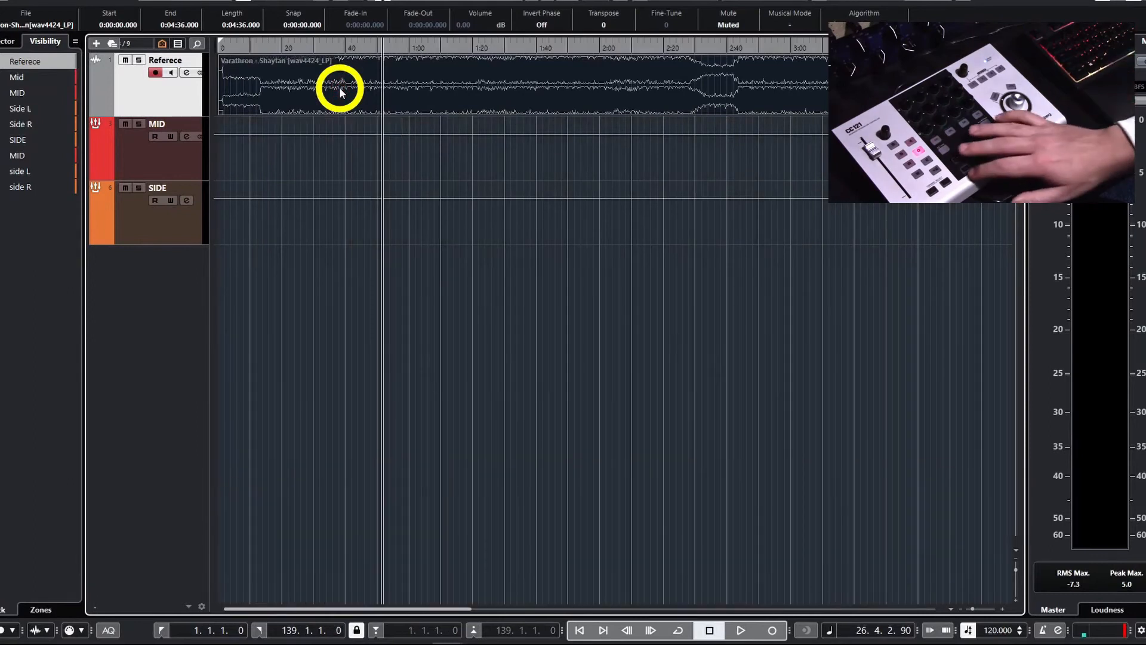
key(KP_Divide)
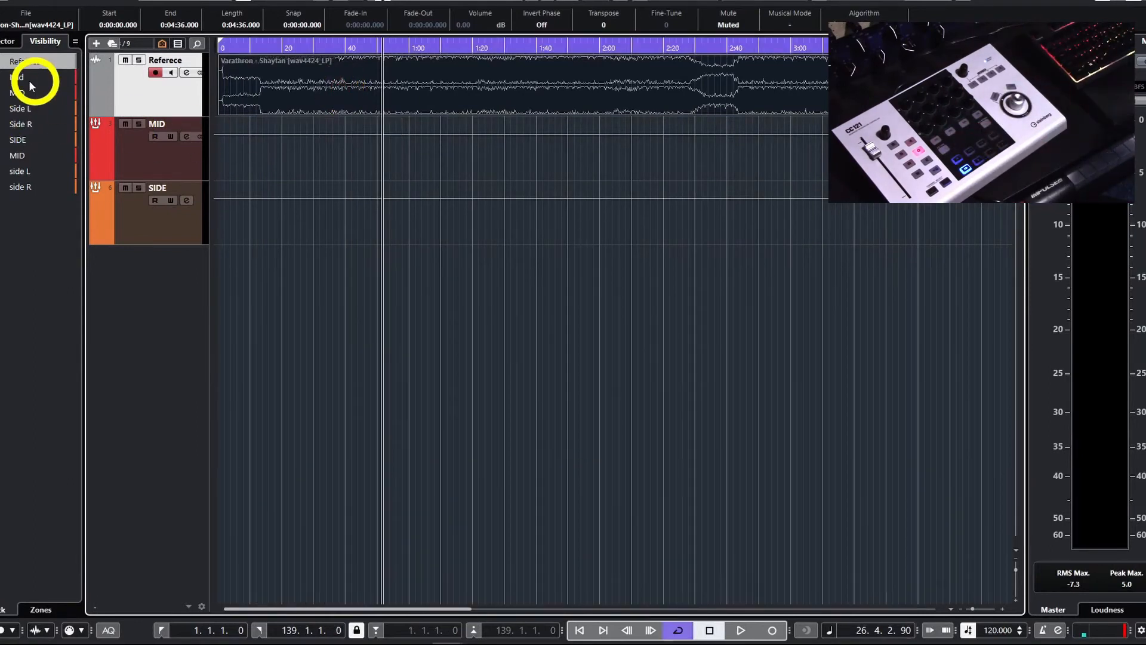
click(5, 61)
Increase the height of the MID and SIDE group tracks in the project view
drag(204, 124, 284, 132)
key(shift+h)
key(shift+h)
key(shift+h)
key(shift+h)
key(shift+h)
key(shift+h)
key(h)
key(h)
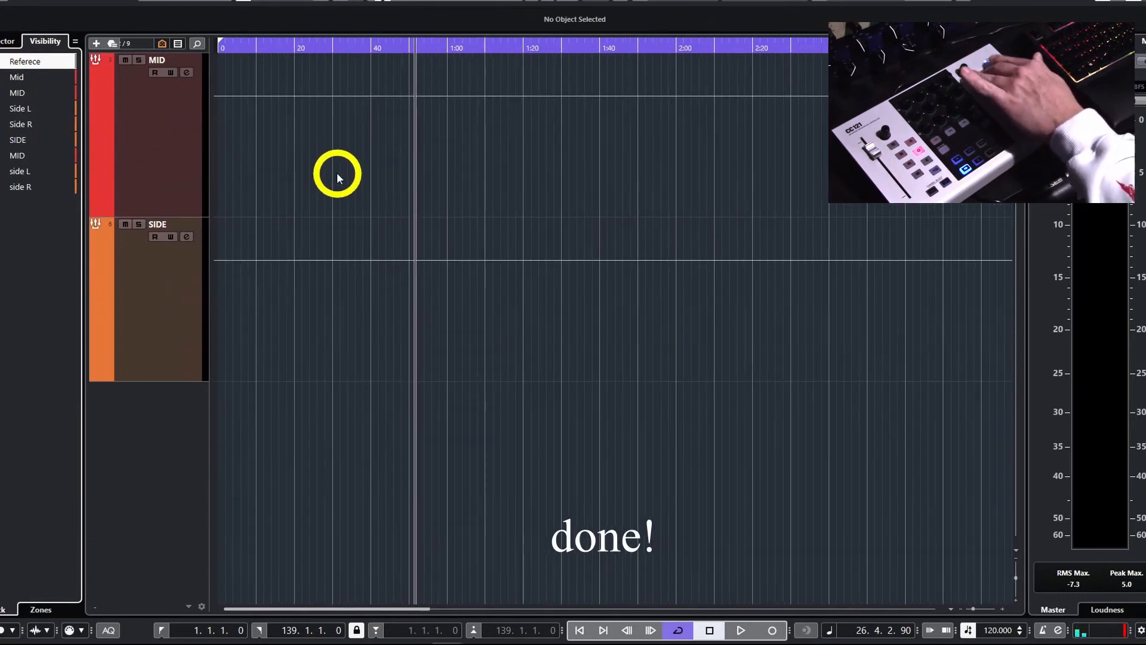
key(shift+h)
Start playback and enable automation writing on the Stereo Out channel in the mixer, returning to the project view
key(space)
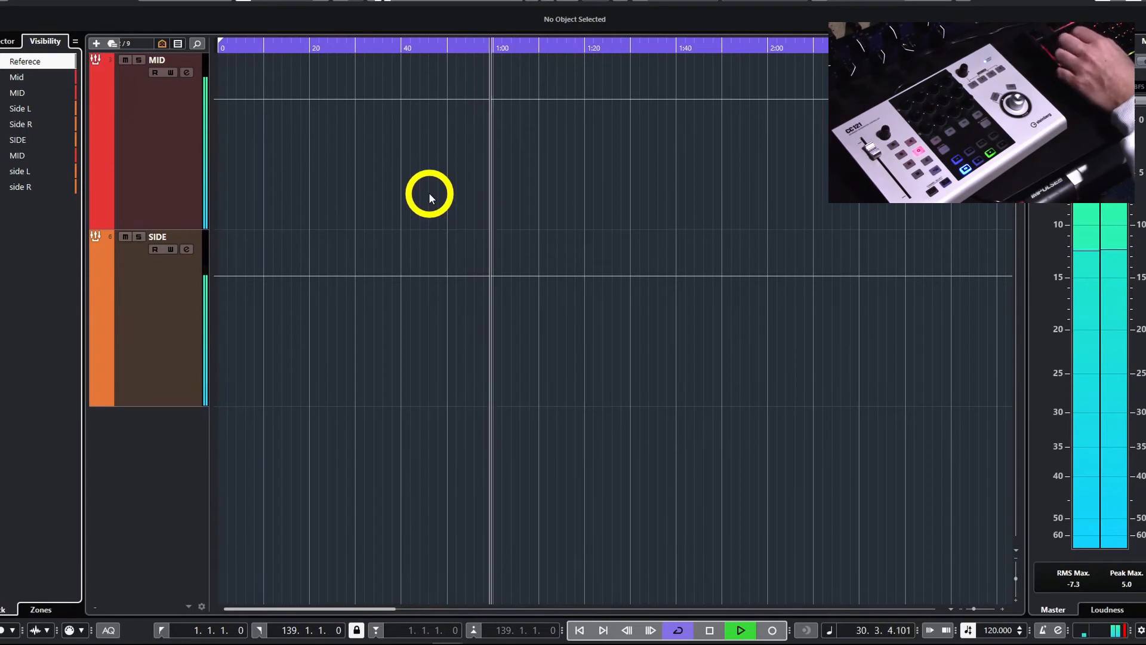
key(F3)
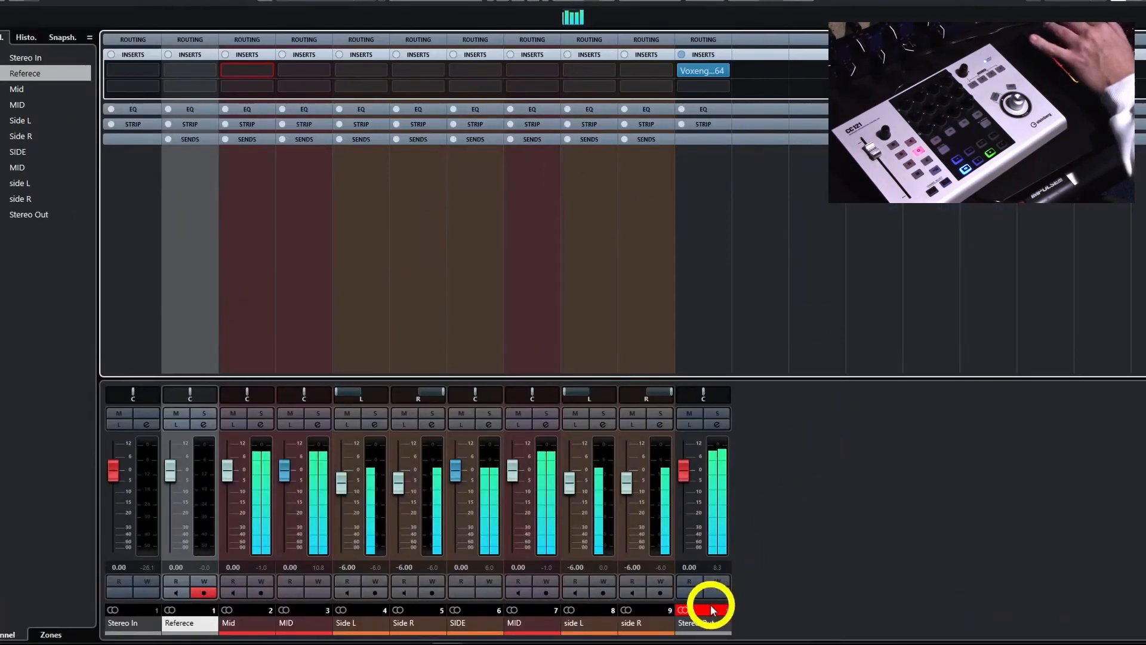
click(718, 582)
click(1140, 2)
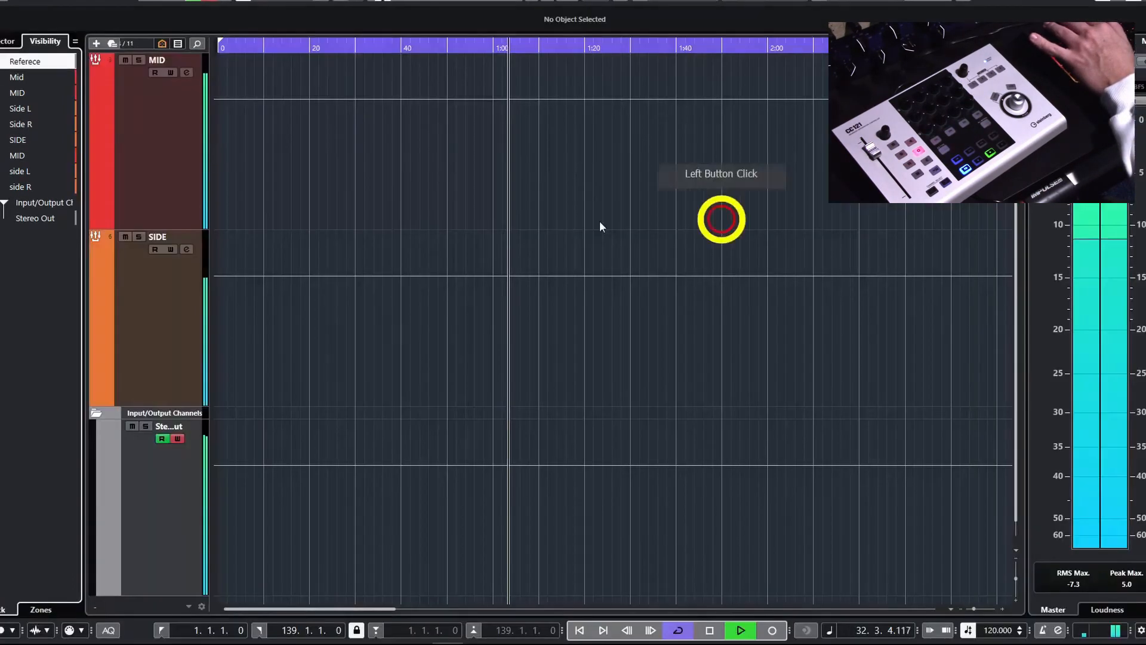
Turn off automation writing on the Stereo Out track, then move it out of the Input/Output Channels folder and remove the folder
click(179, 439)
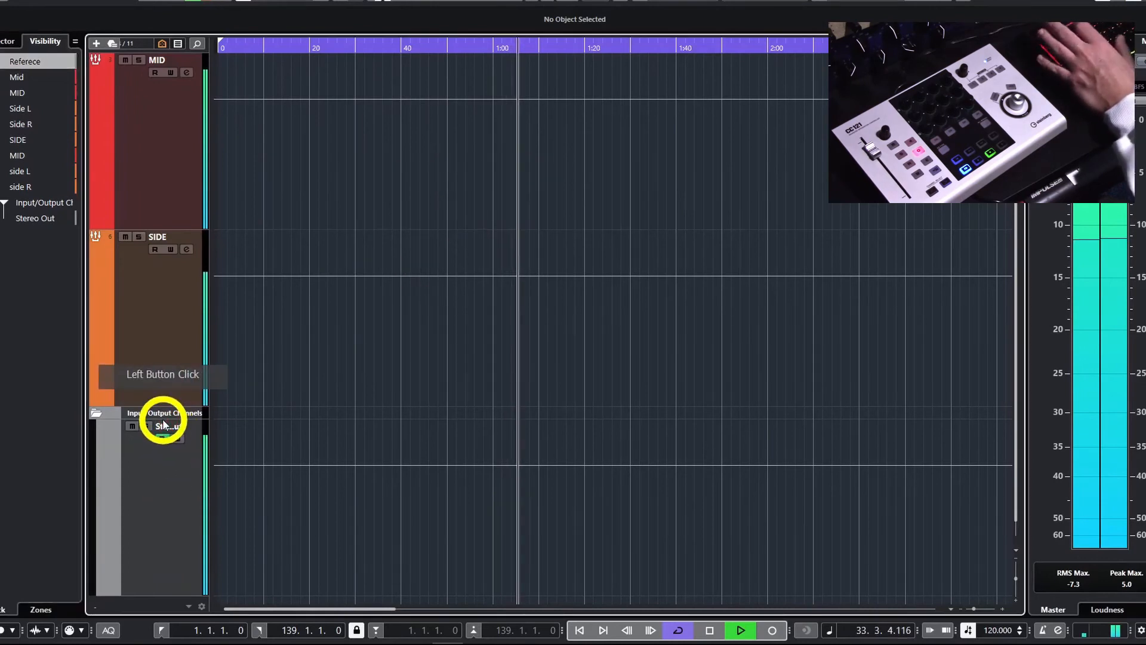
drag(158, 471, 164, 407)
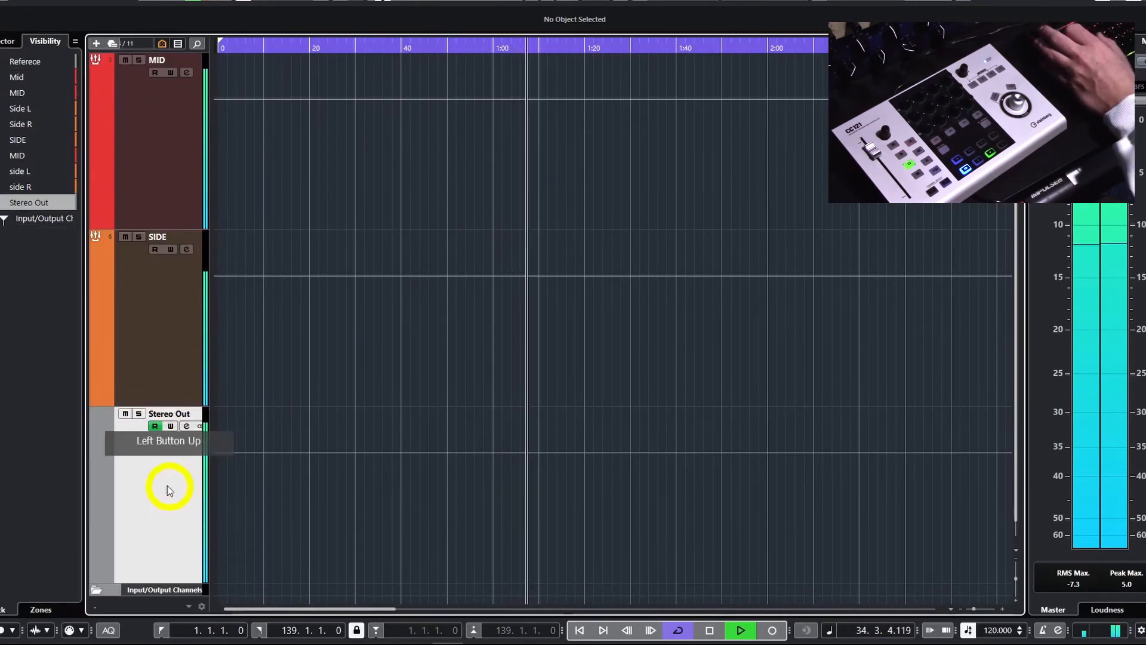
right_click(163, 587)
click(220, 495)
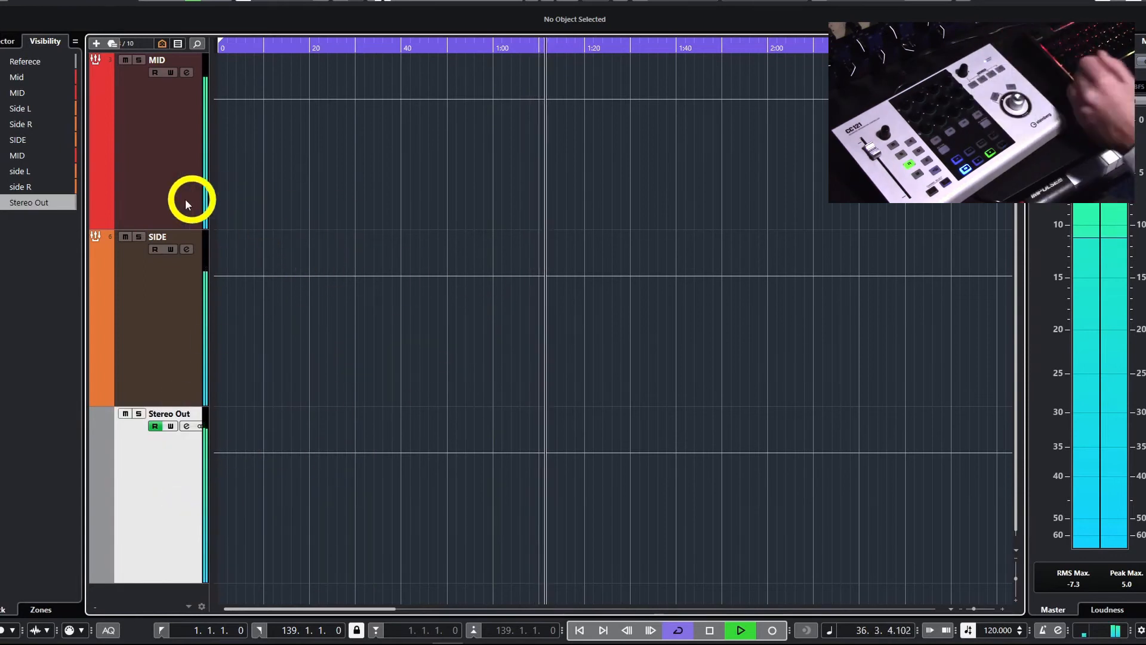
key(space)
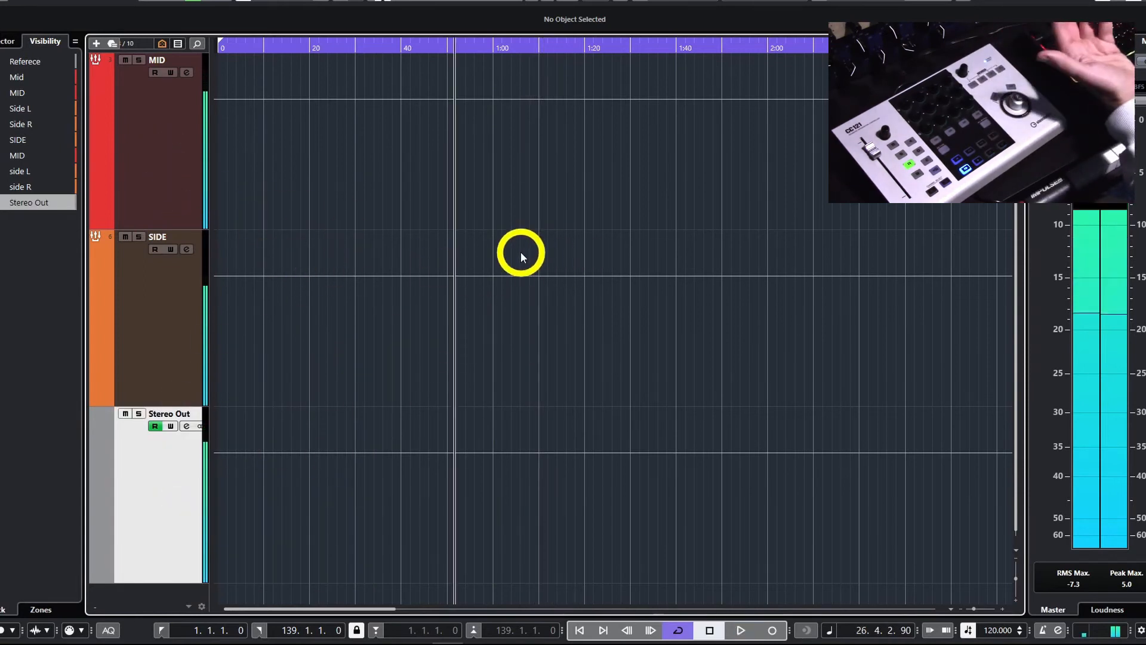
Set the MID group's volume to -6.00 dB in the Inspector
click(152, 149)
click(8, 41)
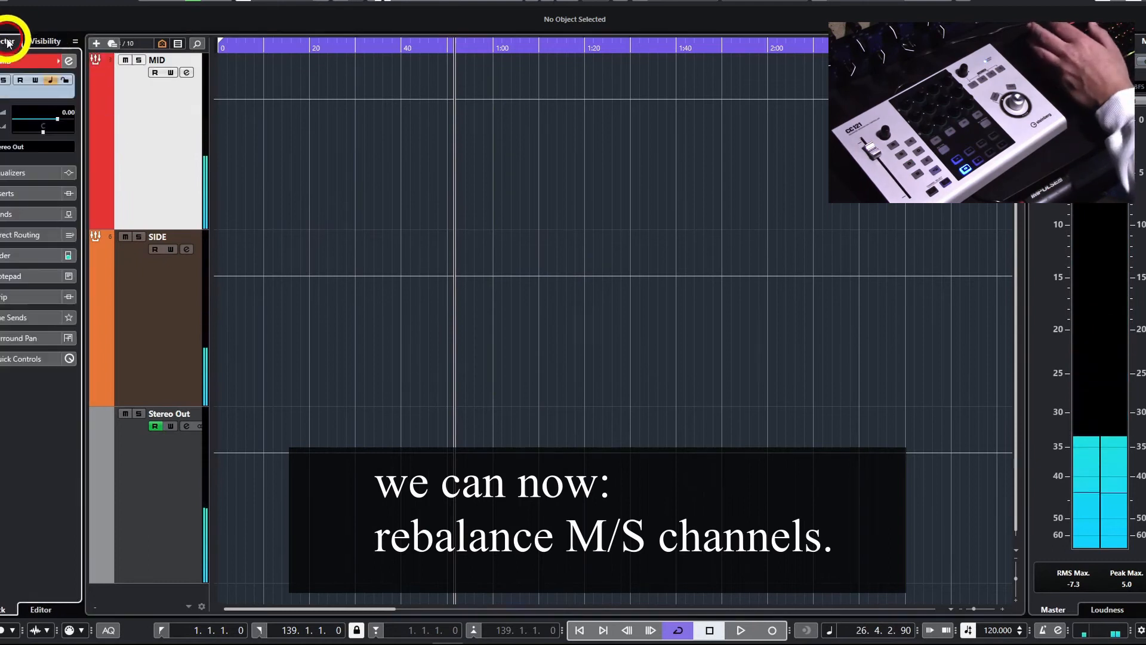
click(155, 268)
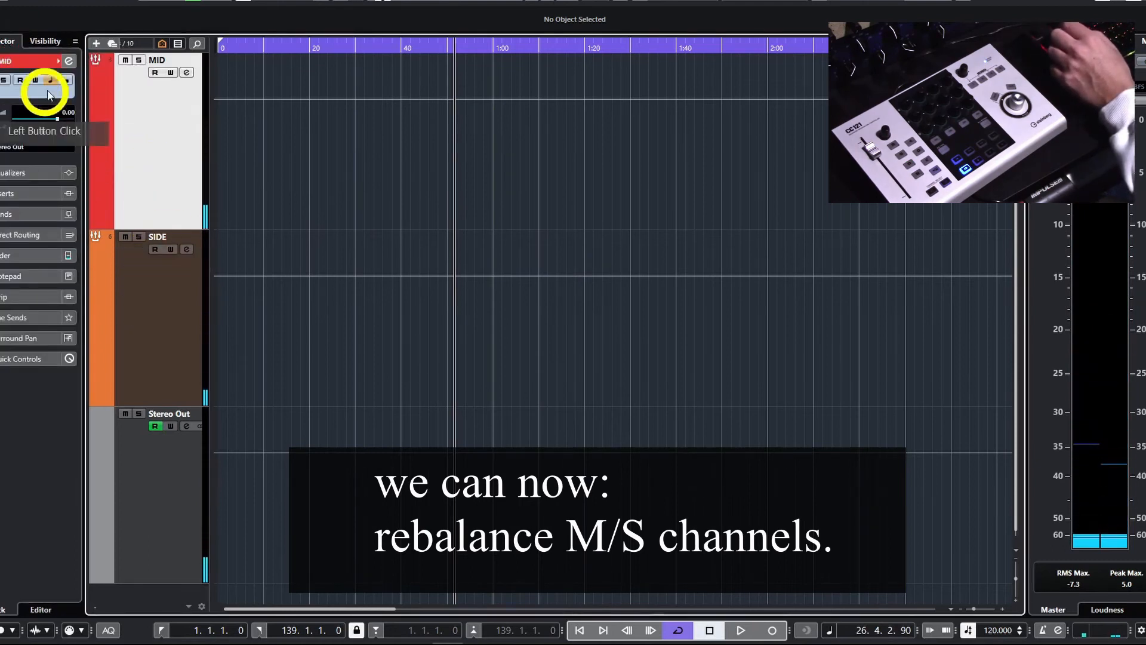
double_click(67, 112)
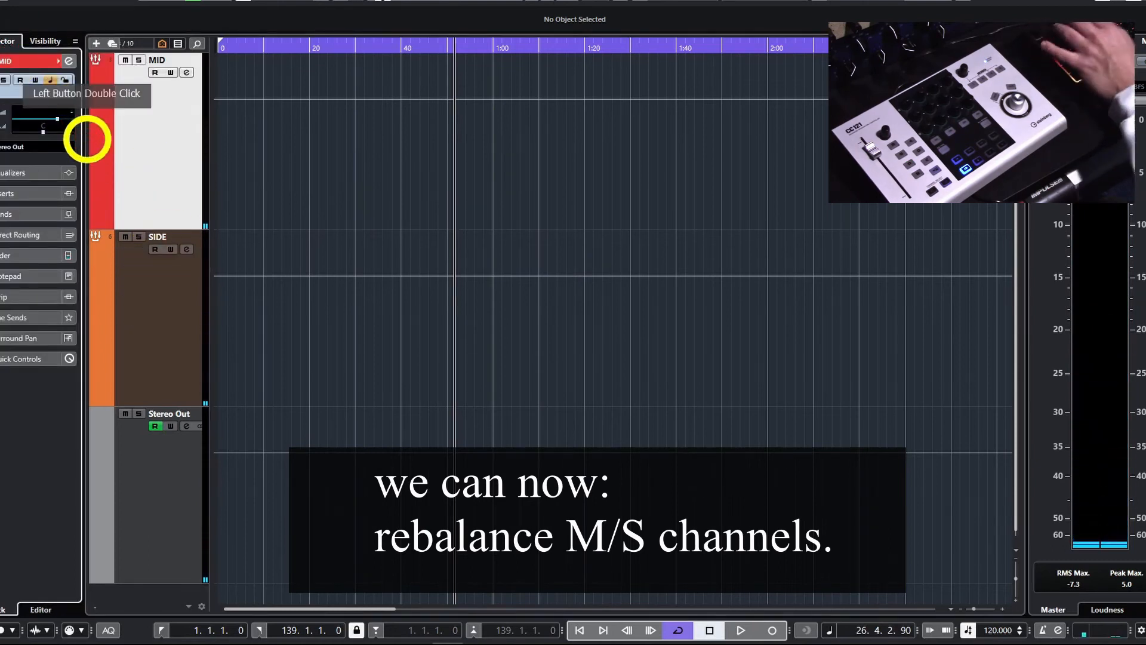
Set the SIDE group's volume to -6.00 dB and play a short passage to hear the balance
click(183, 321)
click(65, 111)
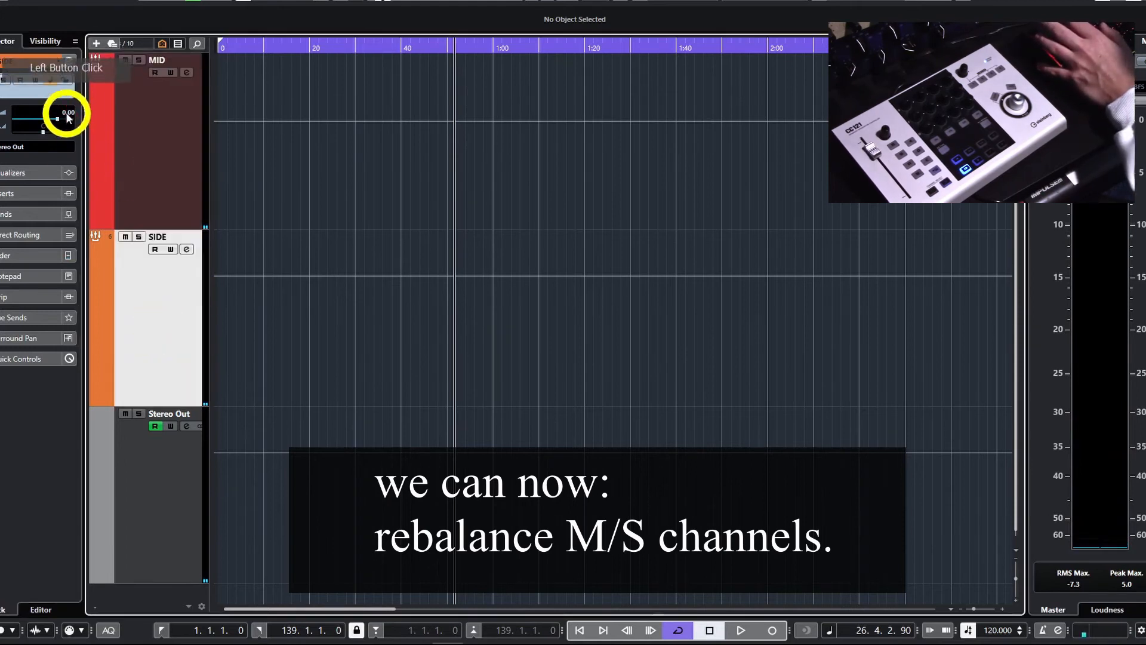
text(-6)
key(Return)
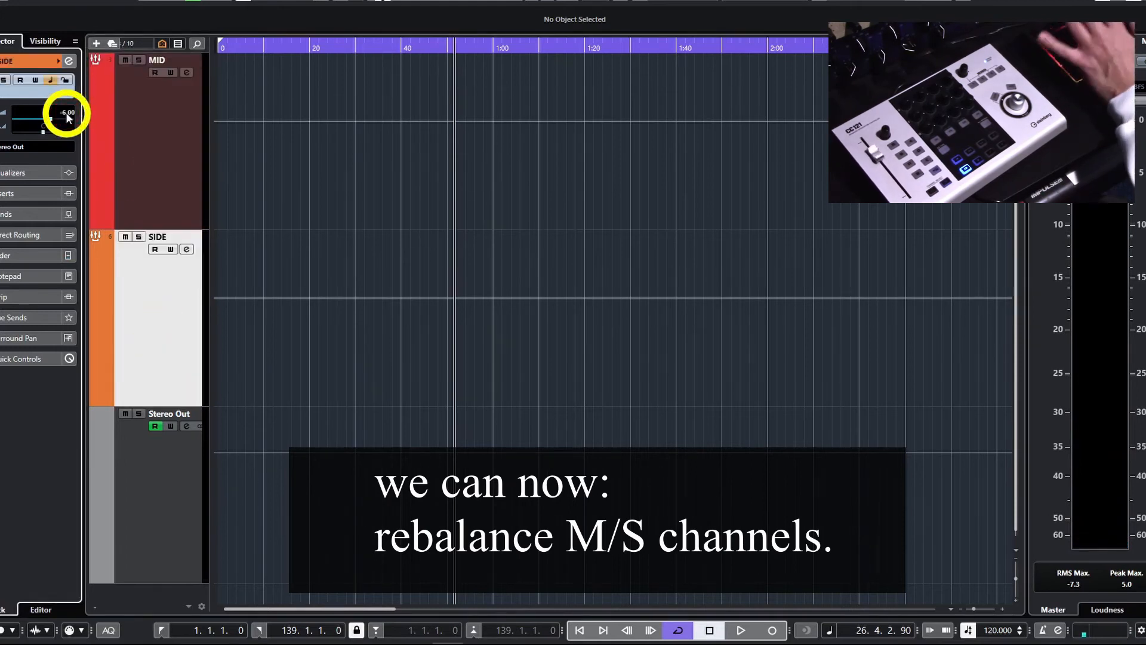
key(space)
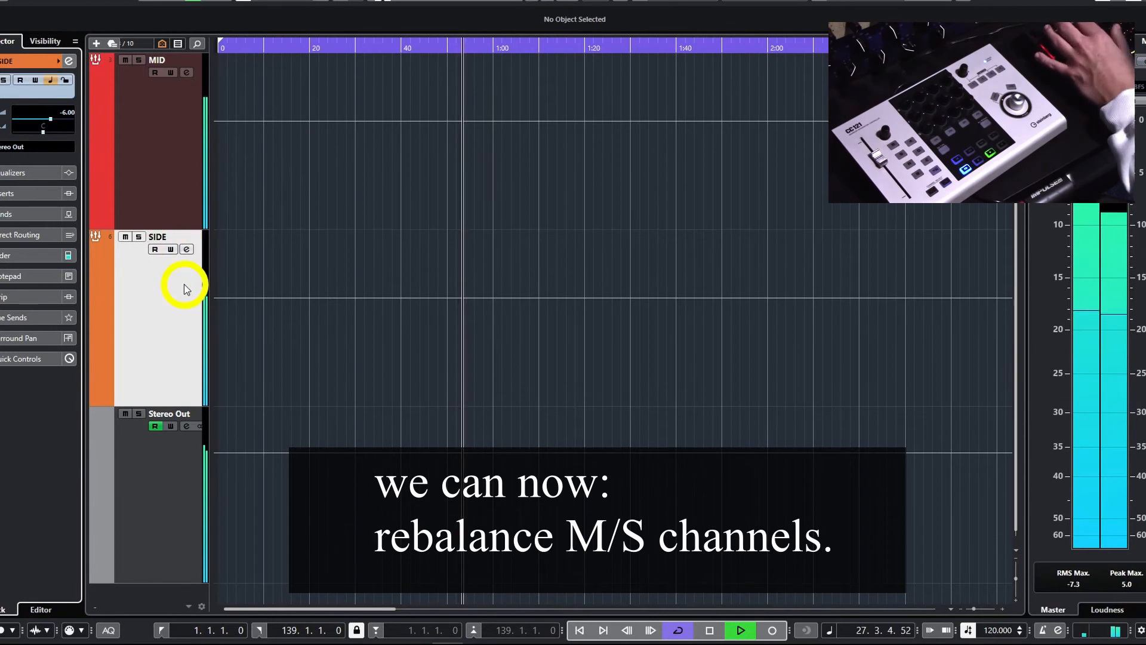
key(space)
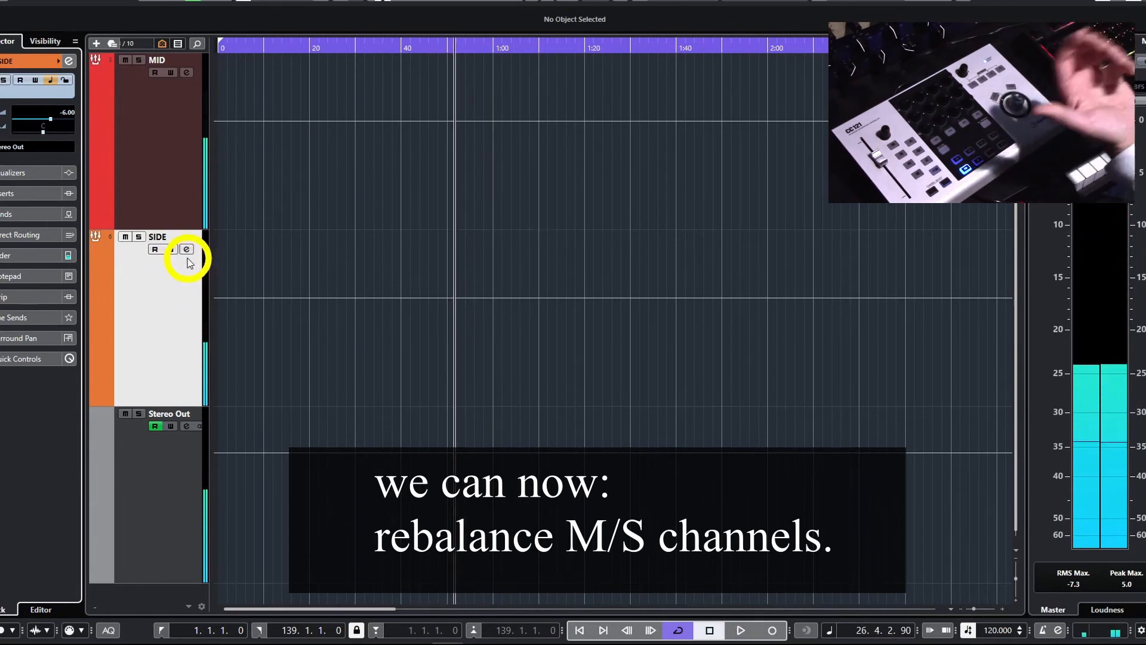
click(167, 193)
click(156, 315)
click(165, 180)
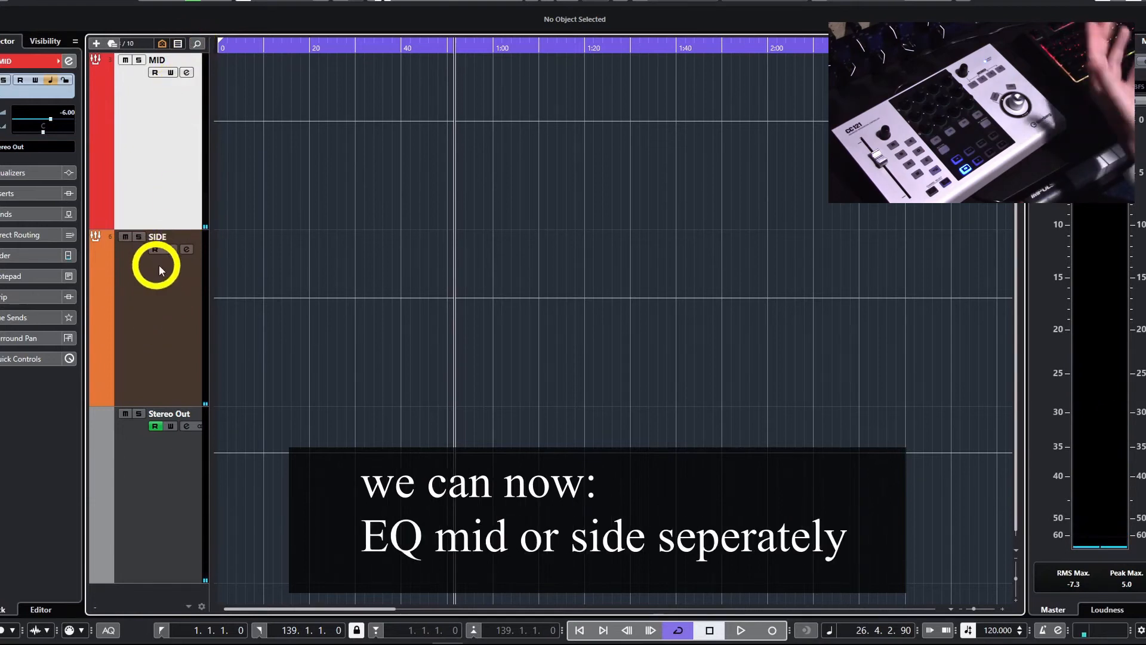
Open the SIDE channel's settings during playback and boost equalizer band 3 by about 15.3 dB near 172 Hz
key(space)
click(187, 250)
drag(496, 246, 519, 158)
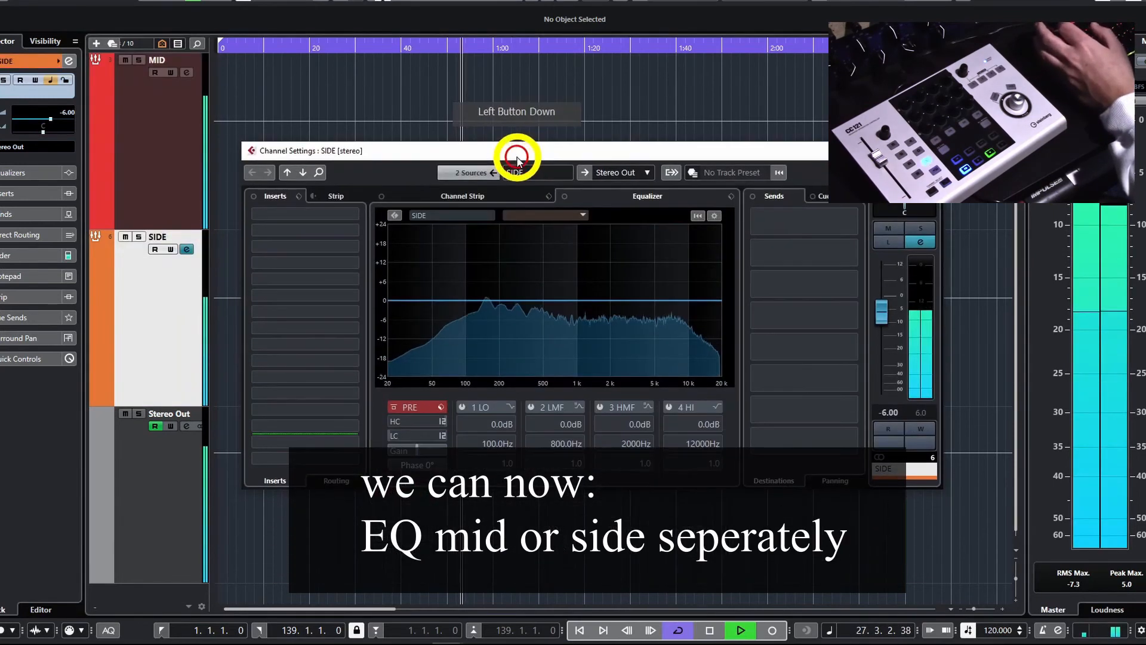
click(550, 274)
drag(550, 274, 492, 254)
key(space)
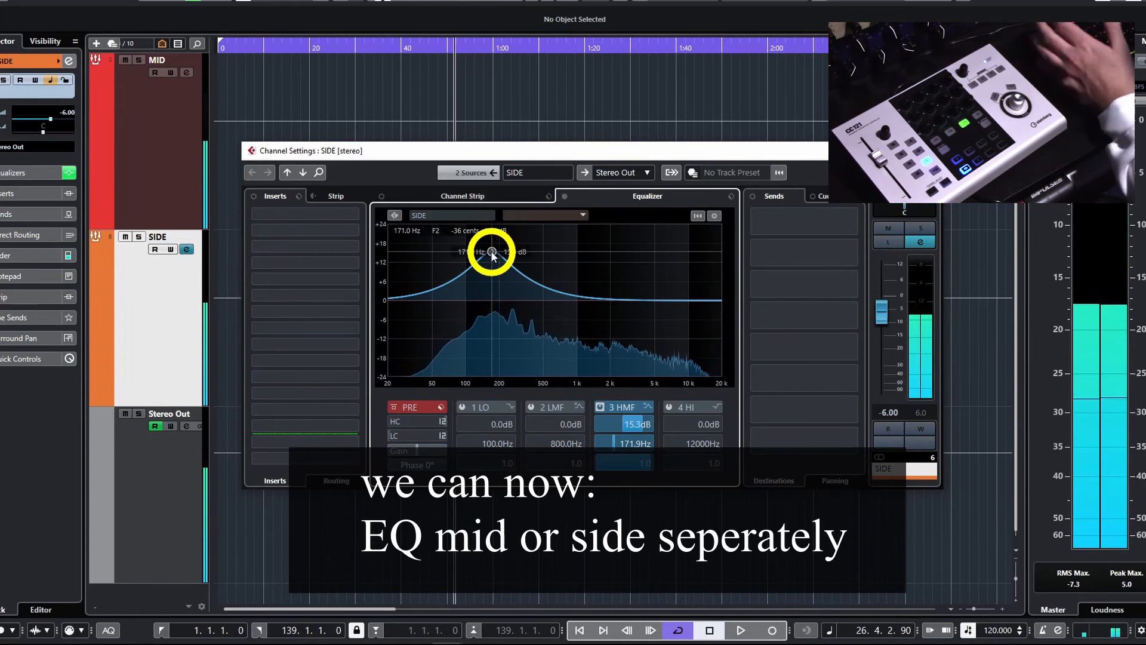
Turn the SIDE channel's band 3 into a cut of about -7.1 dB near 193 Hz while listening
key(space)
drag(492, 253, 498, 323)
key(space)
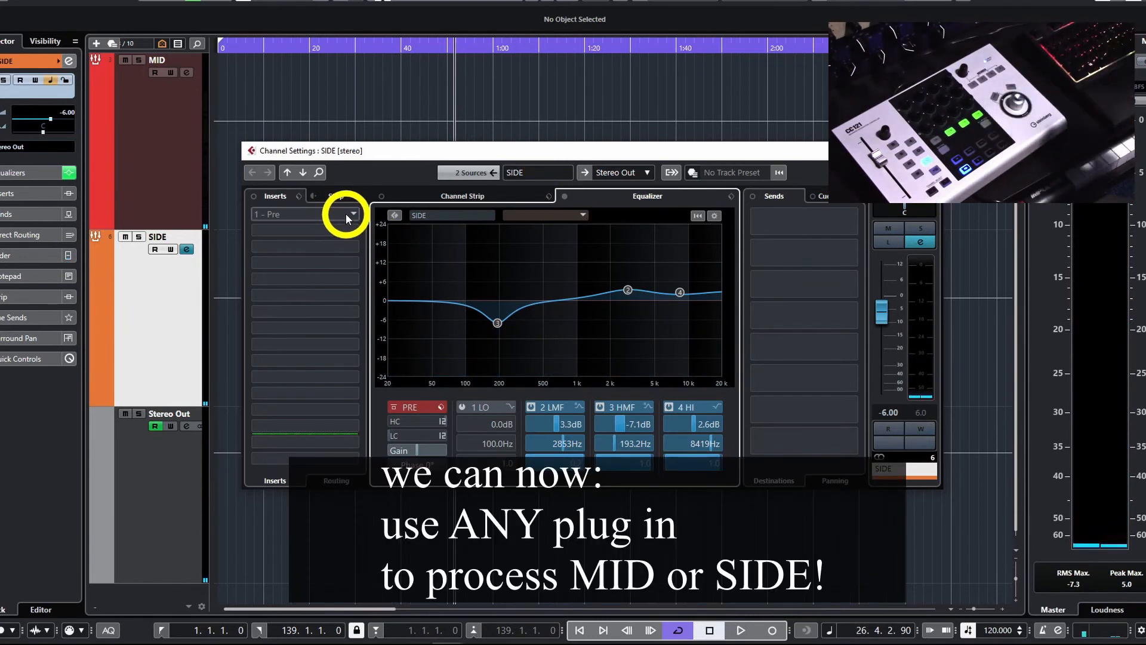
Insert Quadrafuzz v2 in the SIDE channel's first insert slot and start playback
click(346, 213)
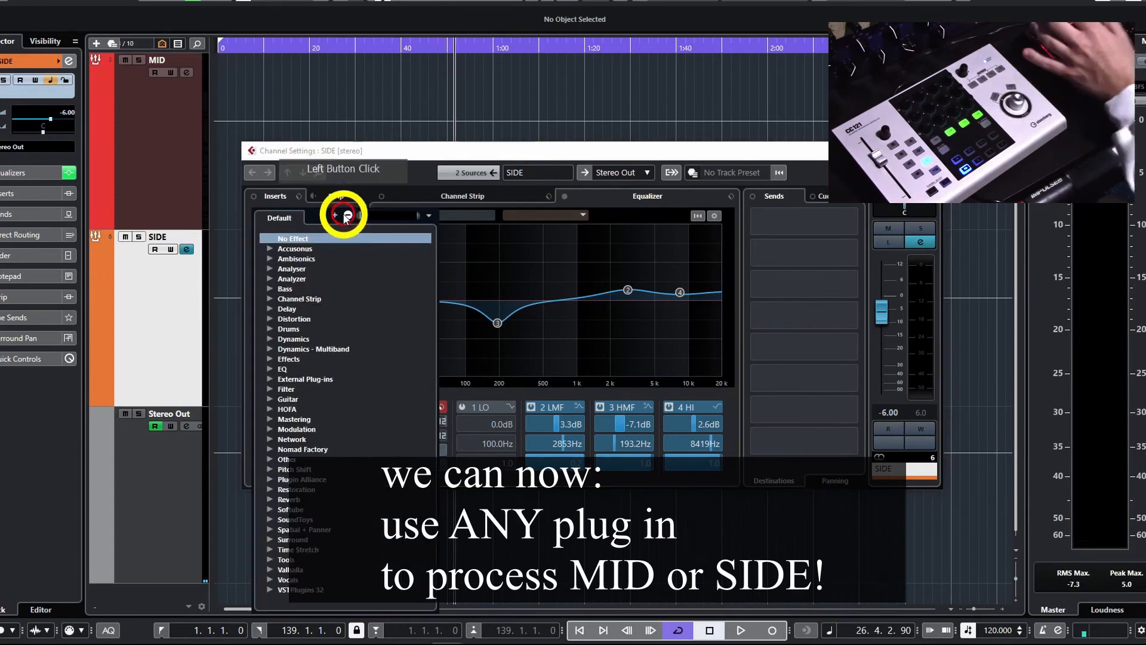
text(QUADRA)
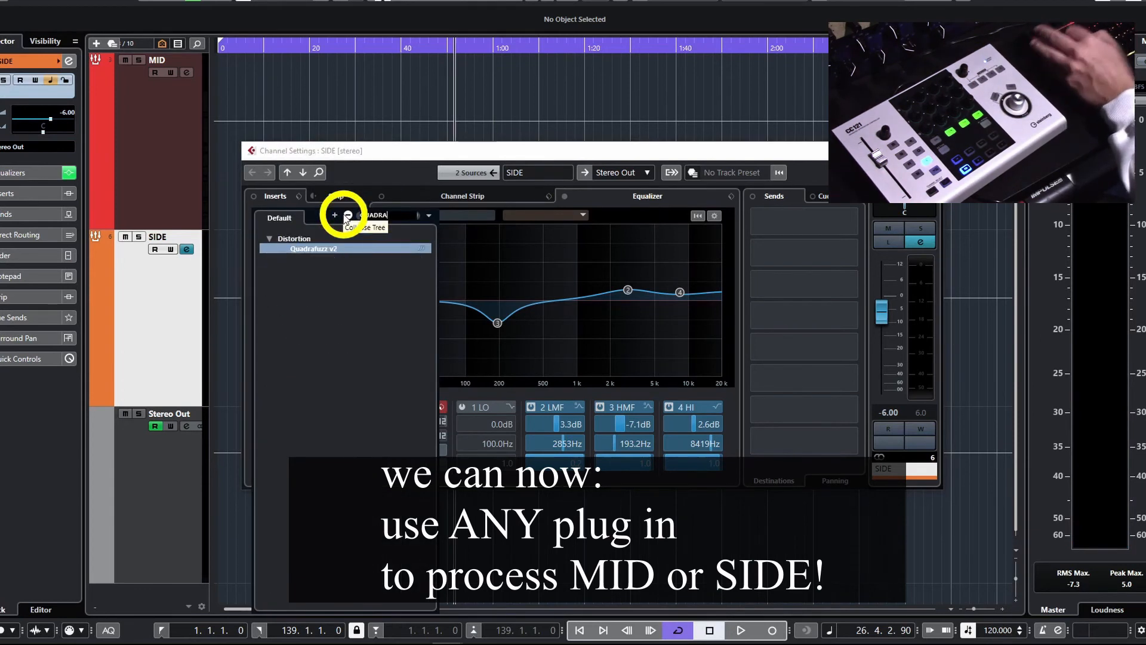
key(Return)
key(space)
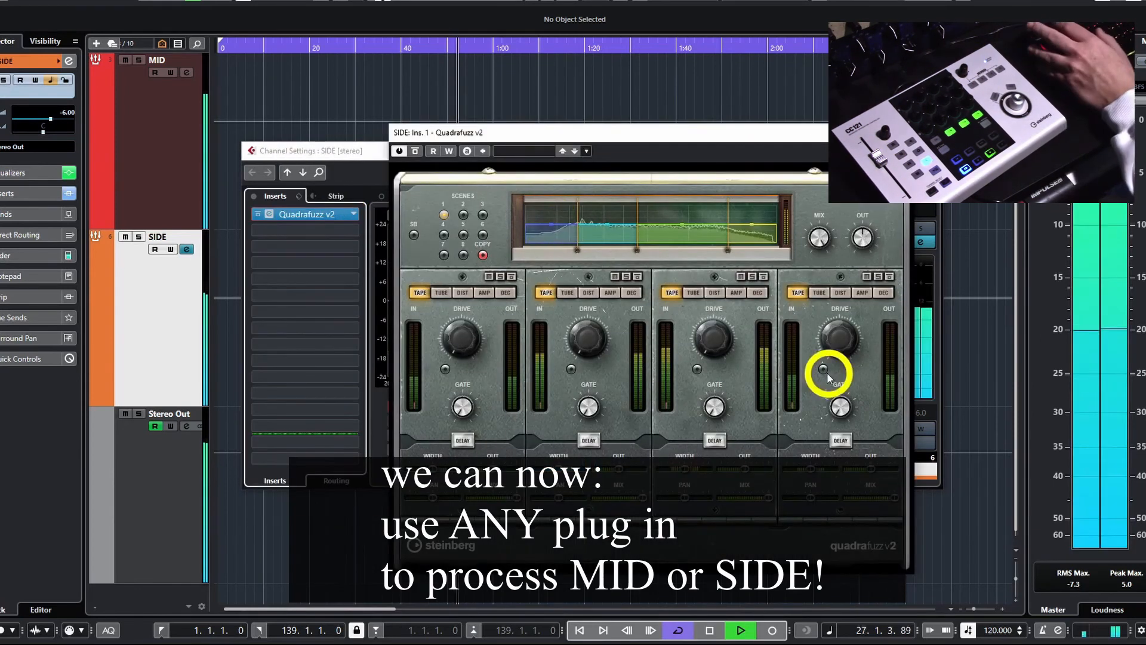
Distort Quadrafuzz's second band with the Tube mode at a drive of 10.0 and adjust the band's mix and level by ear
mouse_move(592, 344)
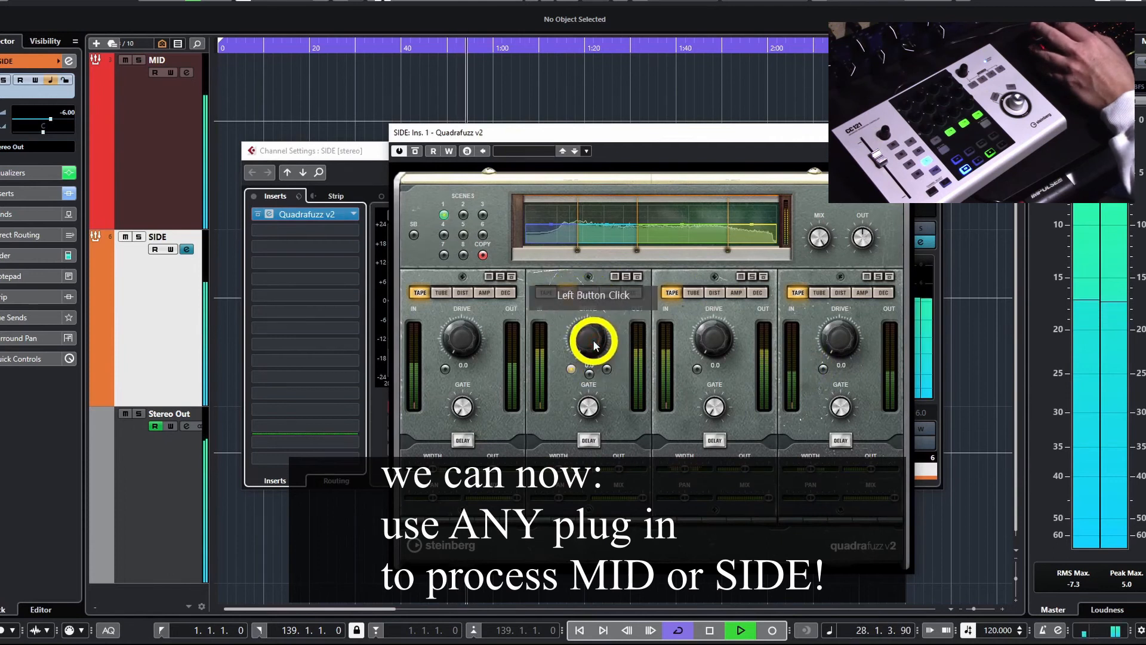
drag(586, 342, 591, 371)
click(604, 370)
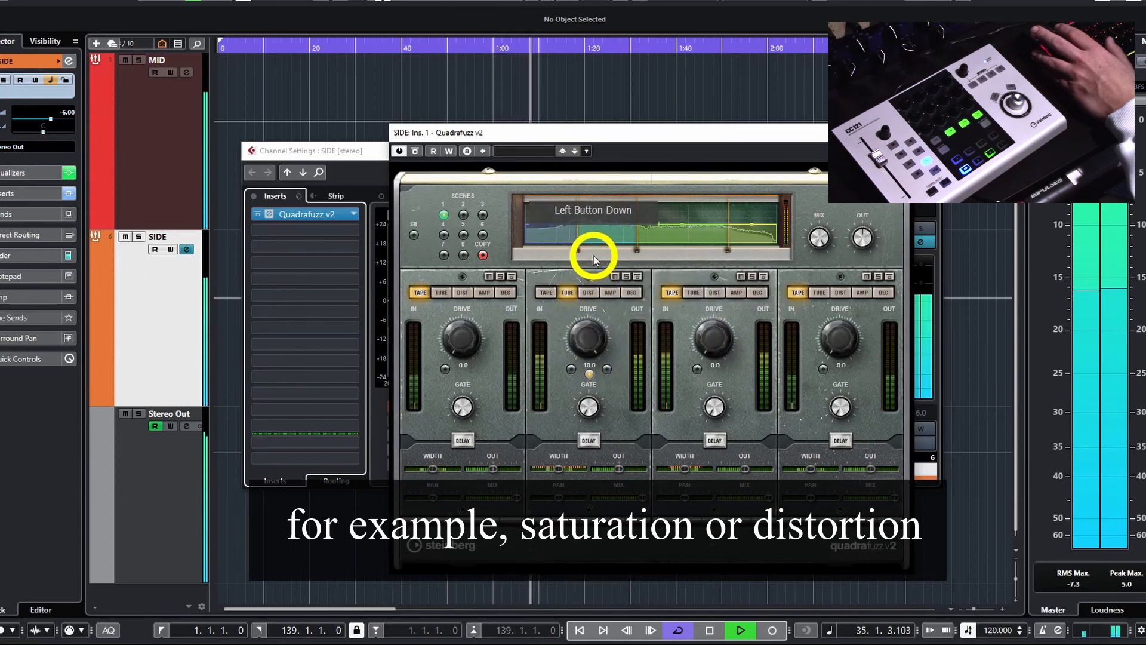
drag(592, 294, 591, 347)
click(606, 369)
drag(624, 503, 606, 502)
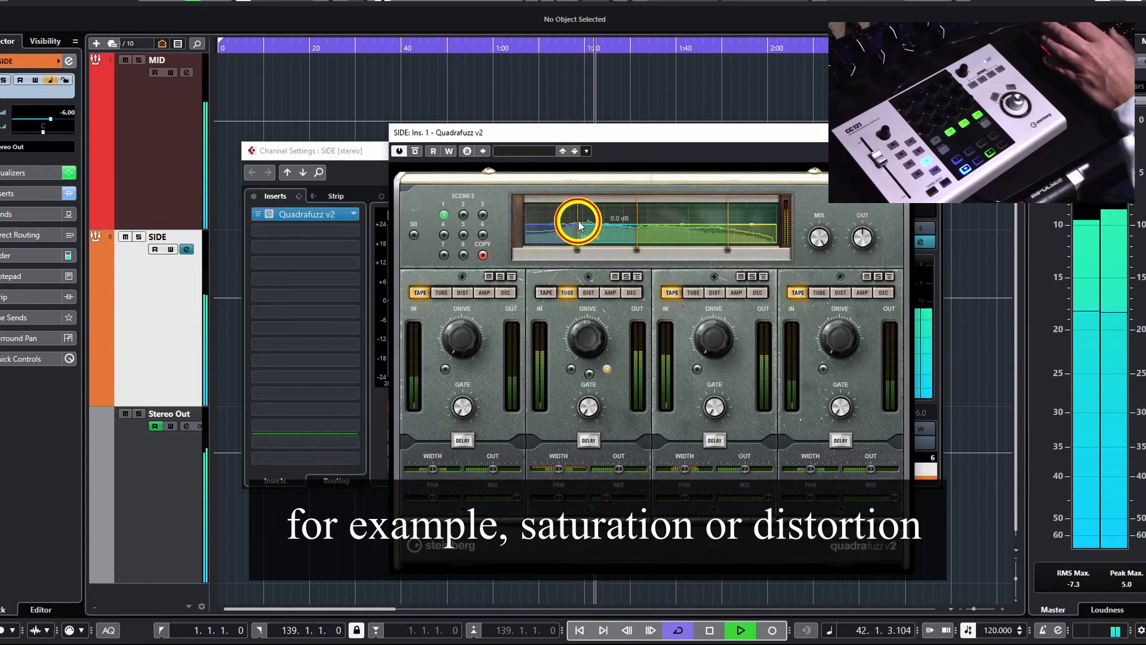
drag(592, 223, 594, 225)
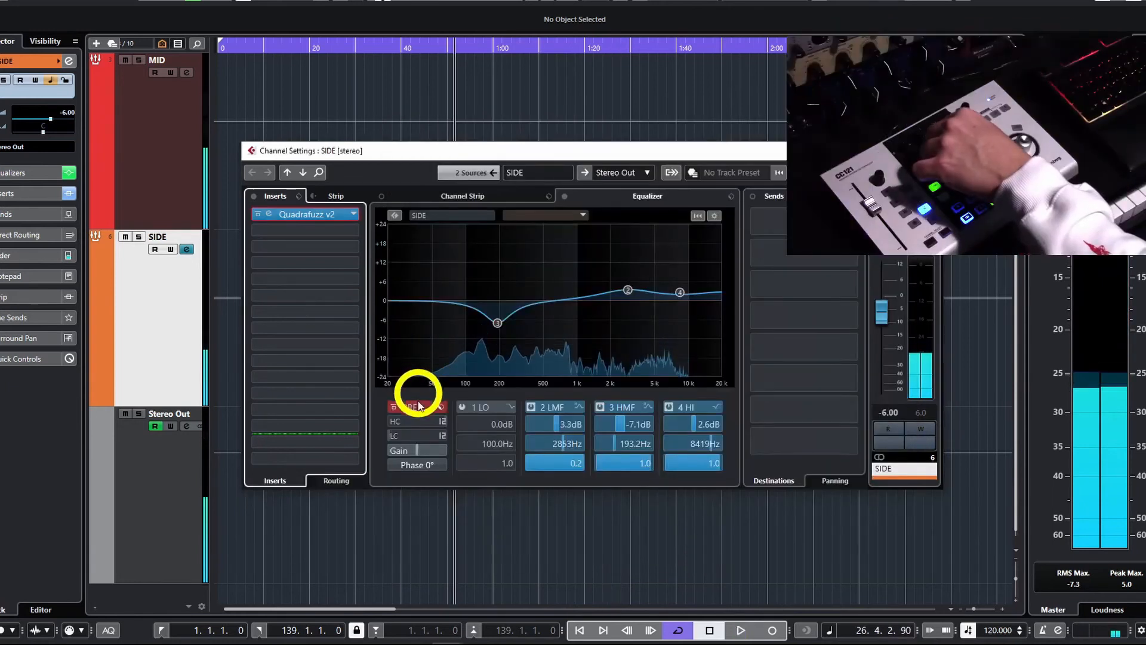
Enable and adjust the low-cut filter in the SIDE channel's Pre section during playback, then close the channel settings
key(space)
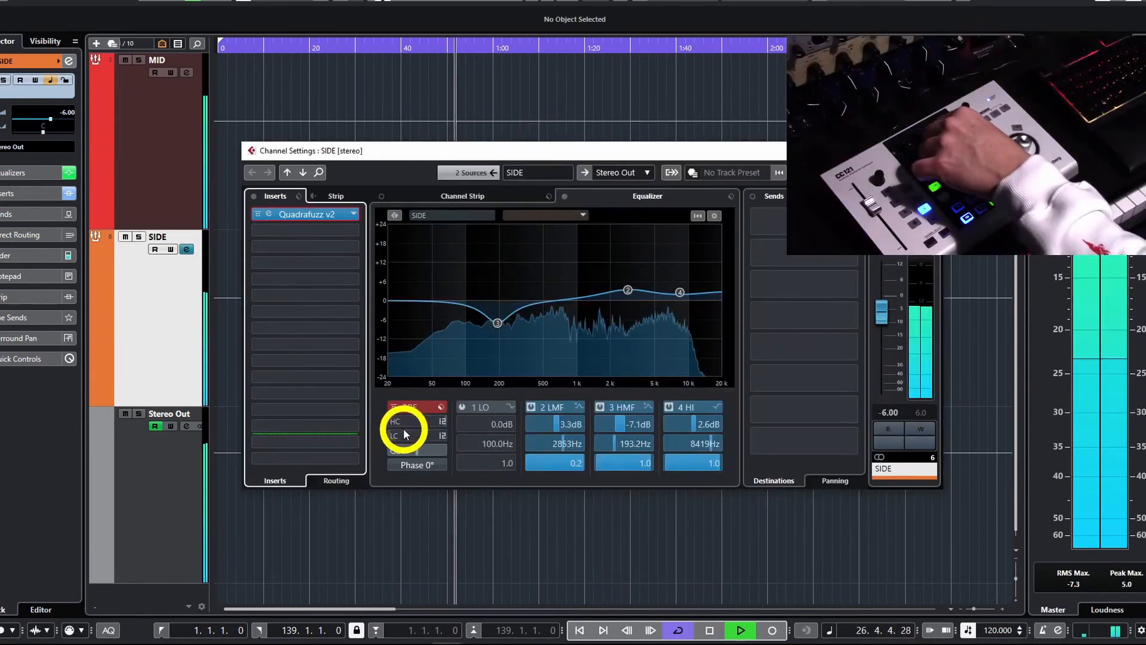
click(402, 434)
drag(403, 437, 407, 440)
click(928, 151)
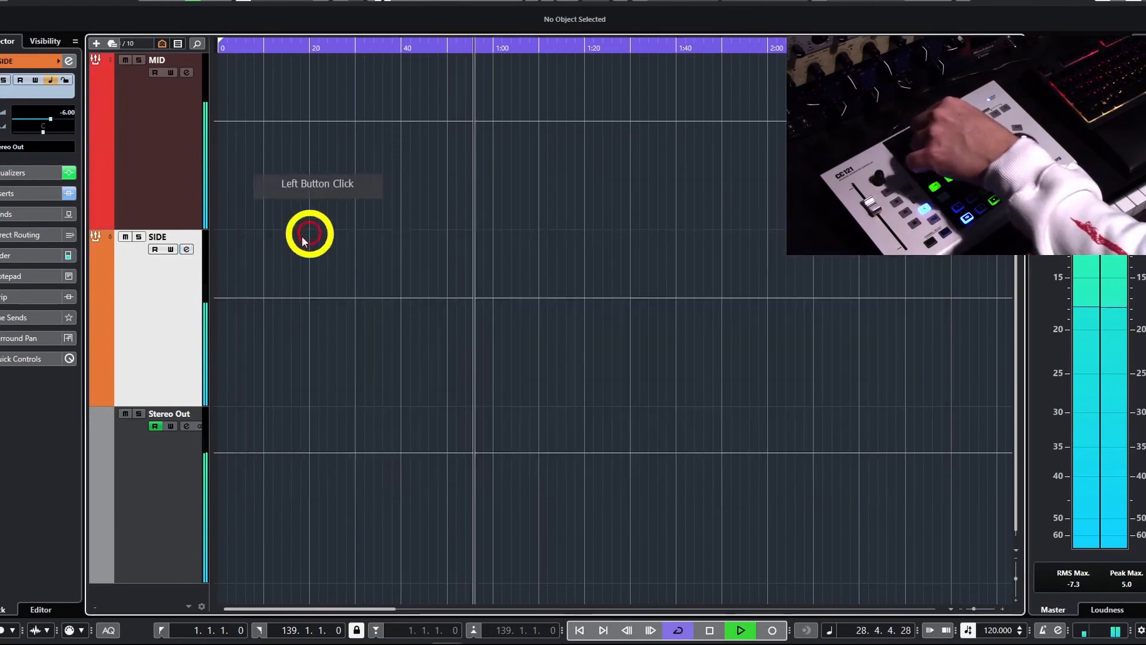
key(space)
Reopen the SIDE channel's settings and insert Tube Compressor in the second insert slot while playing back
click(187, 249)
key(space)
click(331, 218)
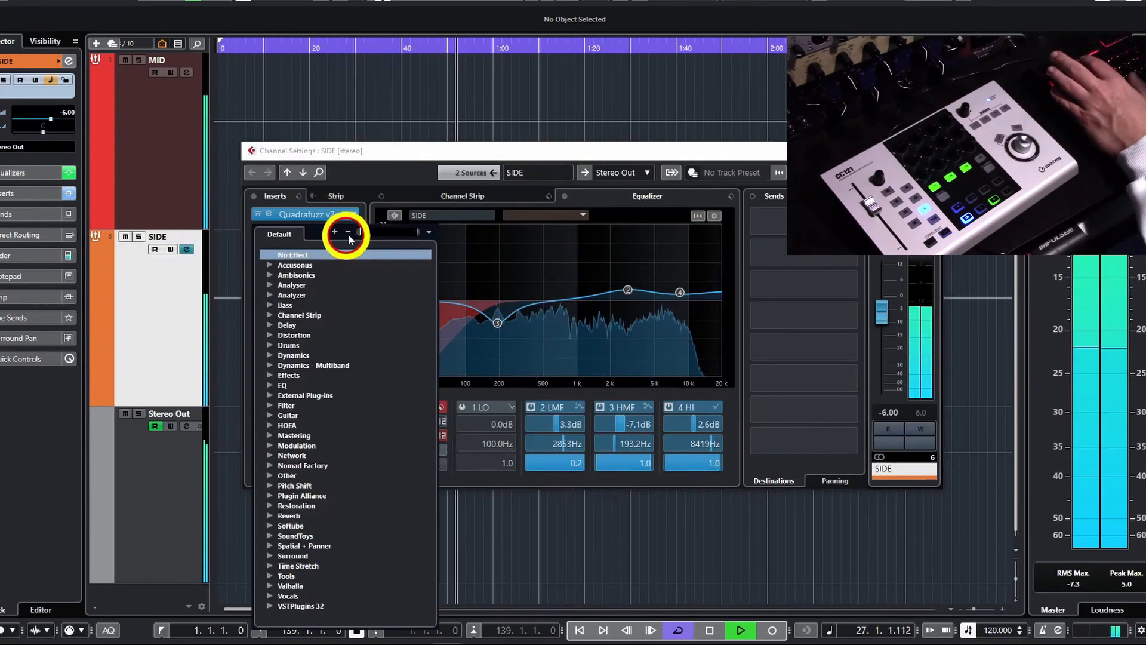
text(Tube)
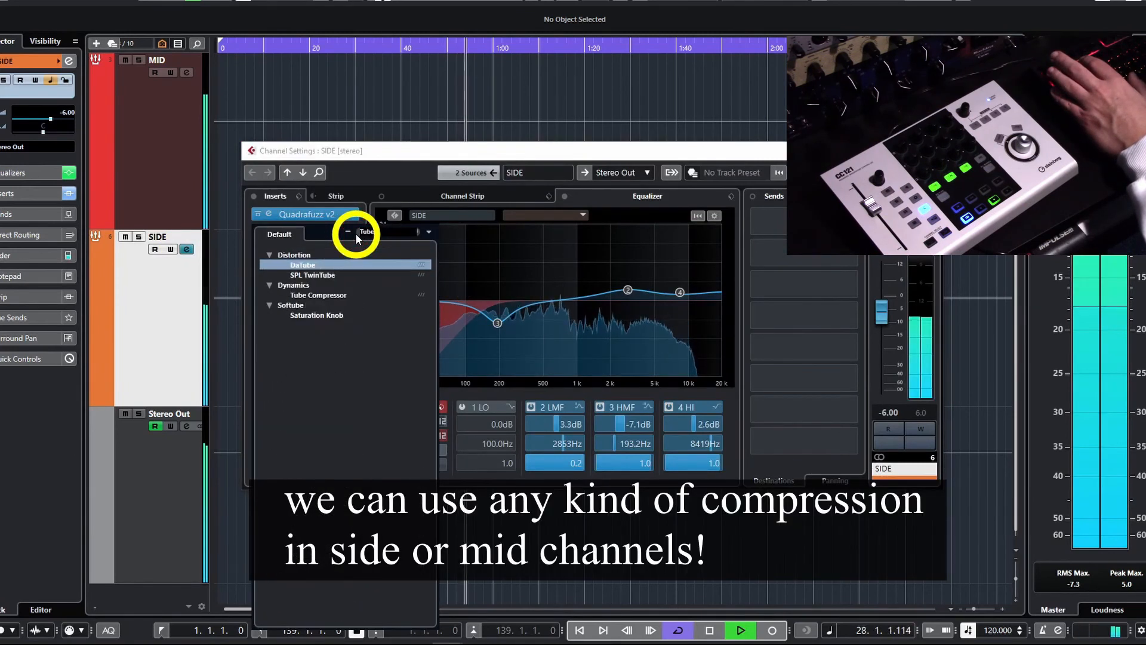
click(304, 295)
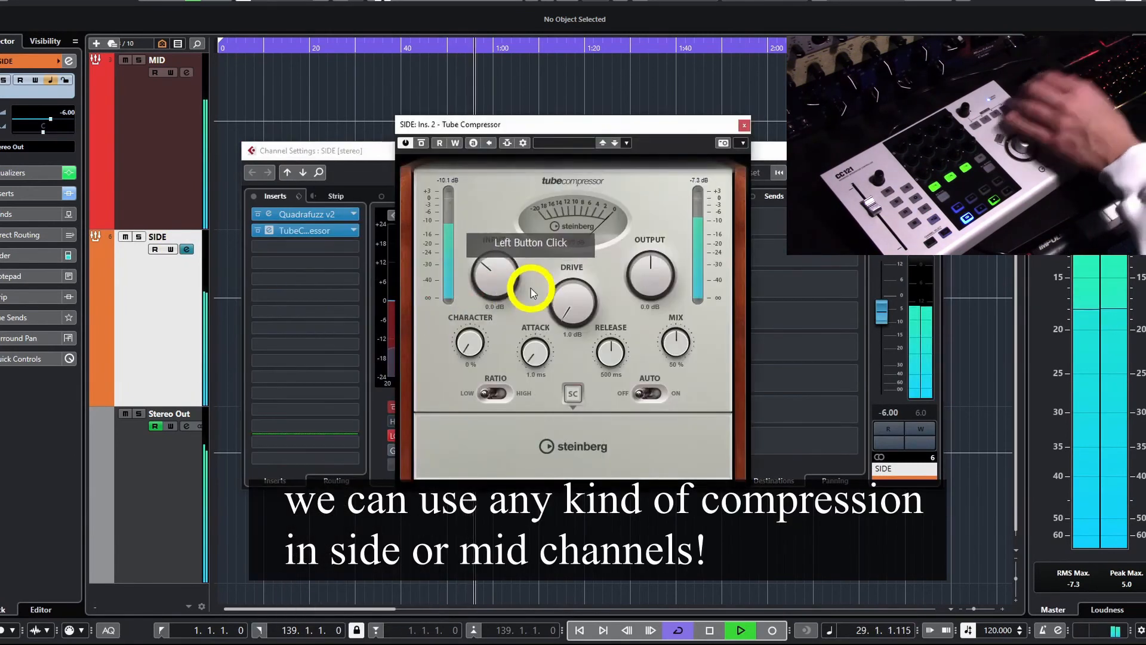
Dial in the Tube Compressor with 9.1 dB input, 10.4 ms attack, 30 % mix and high ratio, then close it and the channel settings
scroll(500, 279, up, 4)
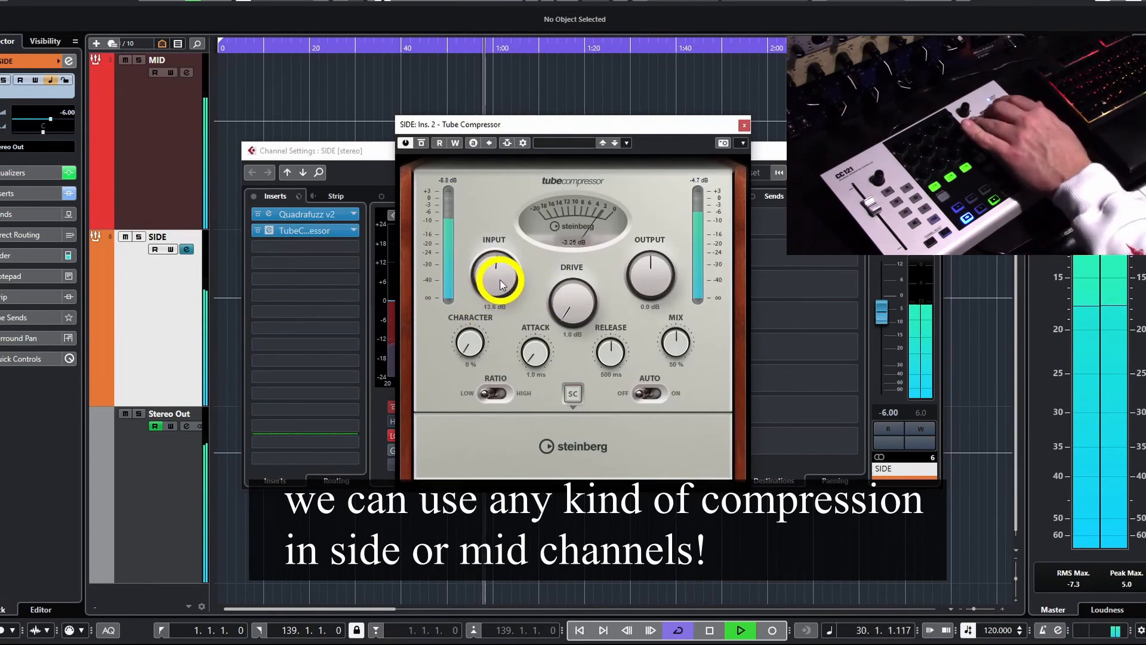
scroll(500, 280, down, 1)
scroll(673, 340, down, 2)
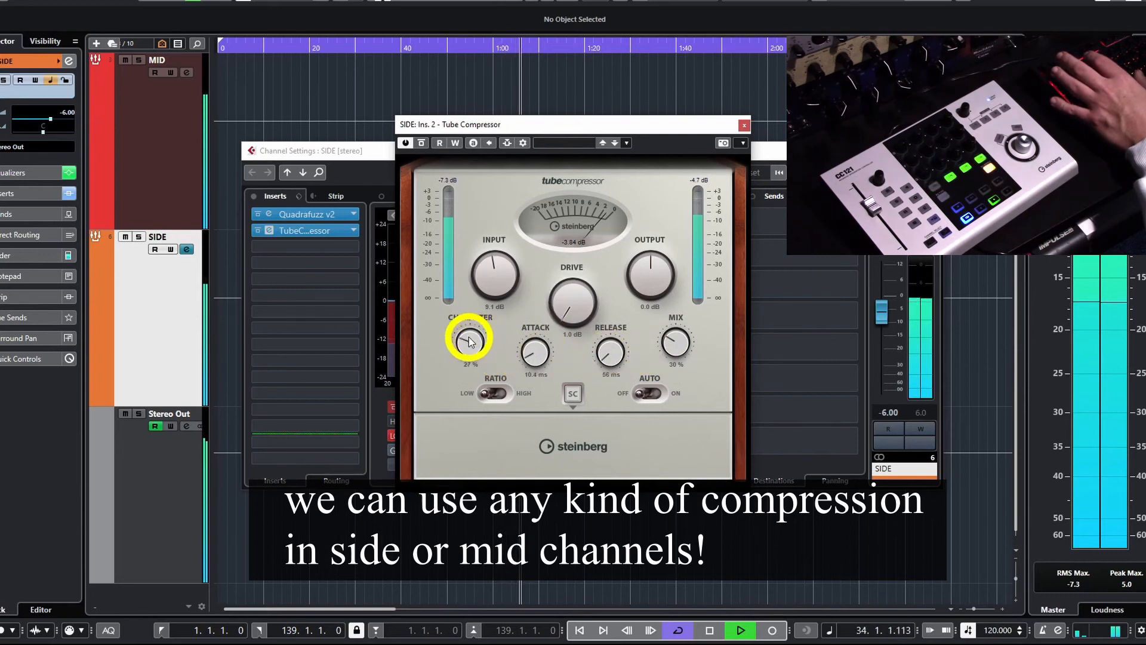
click(494, 393)
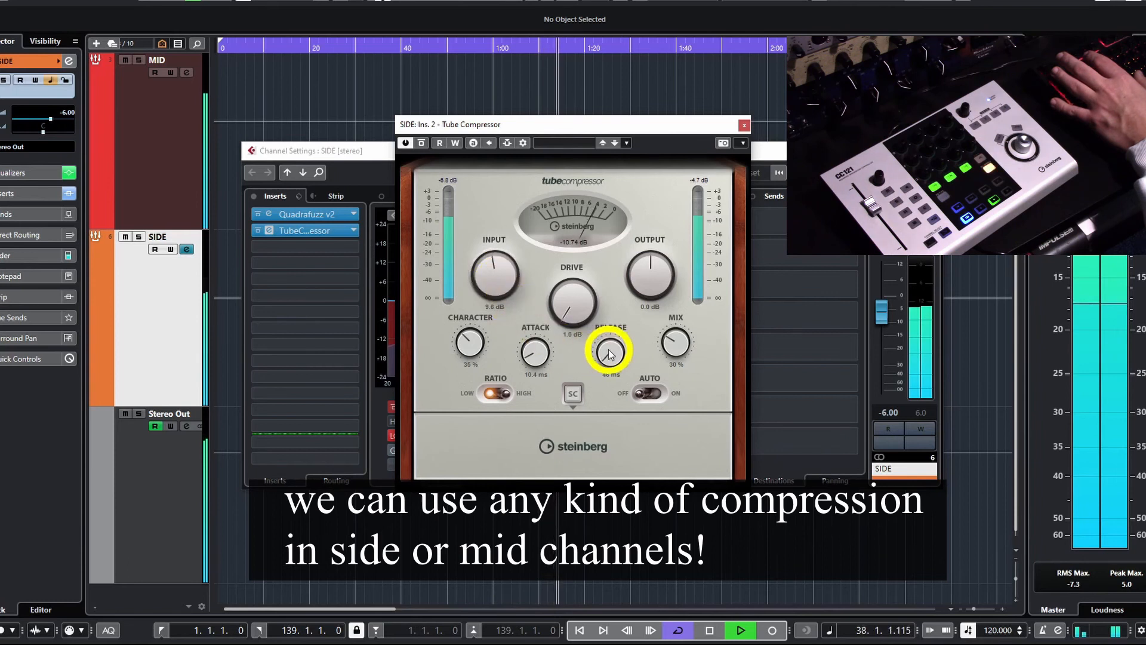
drag(493, 278, 511, 247)
click(421, 143)
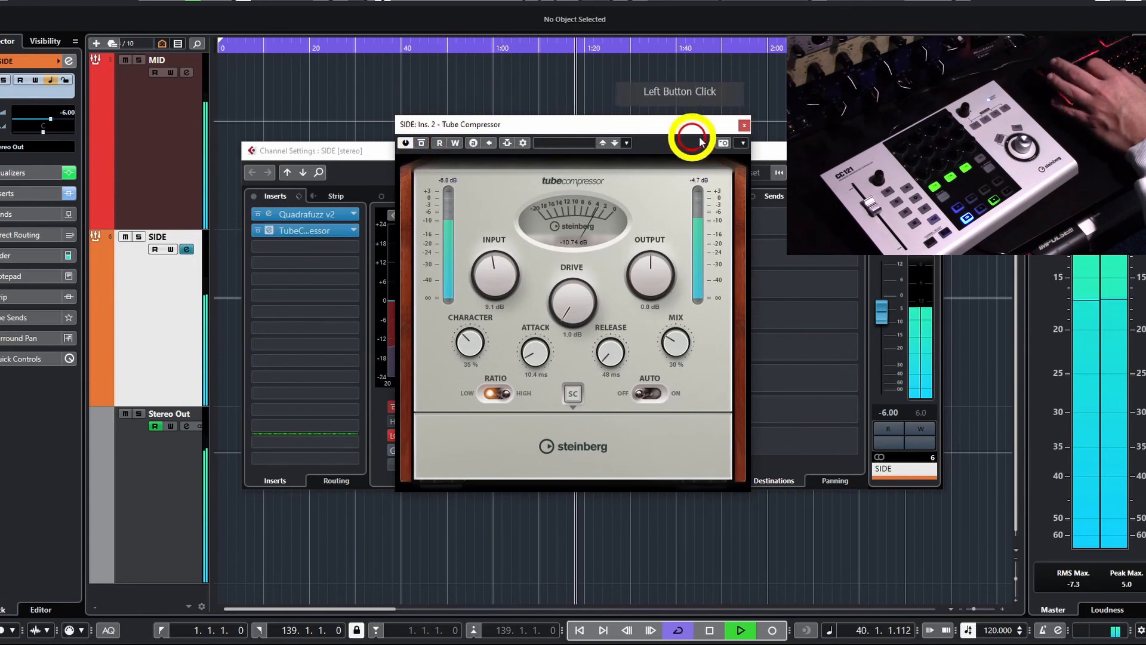
click(744, 124)
click(198, 194)
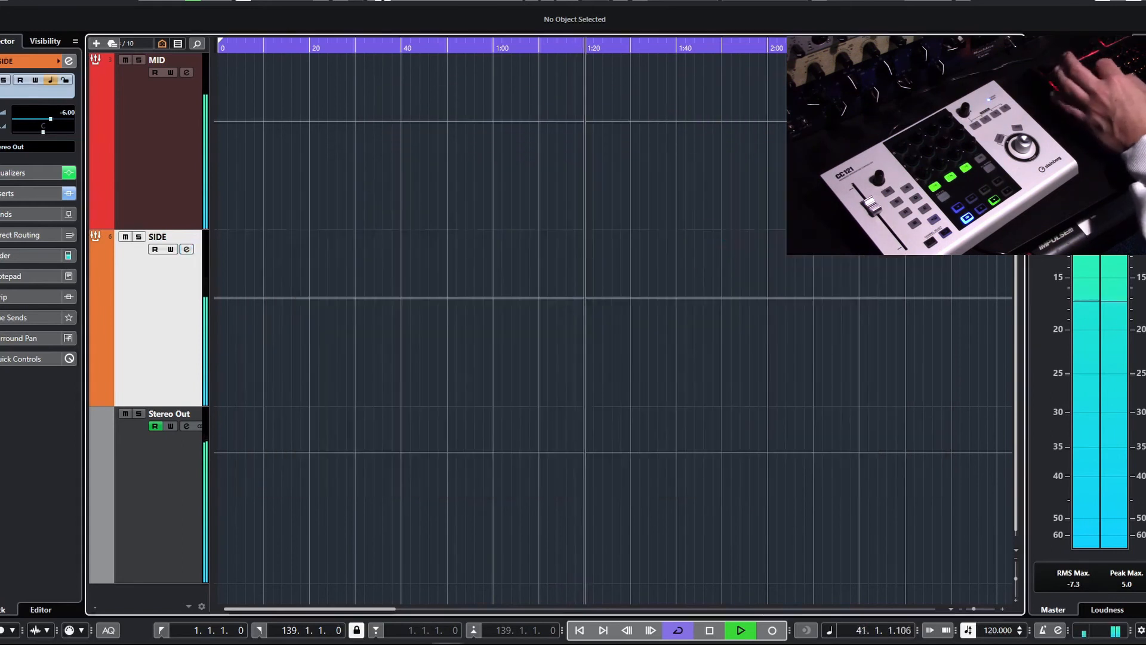
Open the MID channel's settings and insert VintageCompressor in the first insert slot, searching the effects for "compress"
click(187, 73)
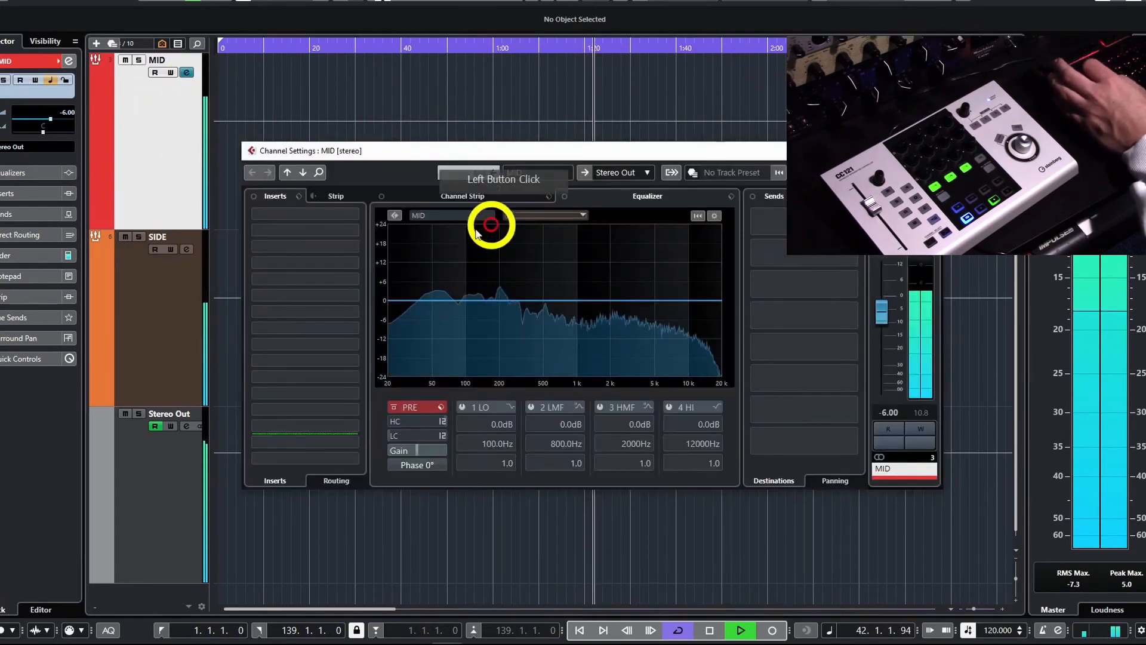
click(342, 215)
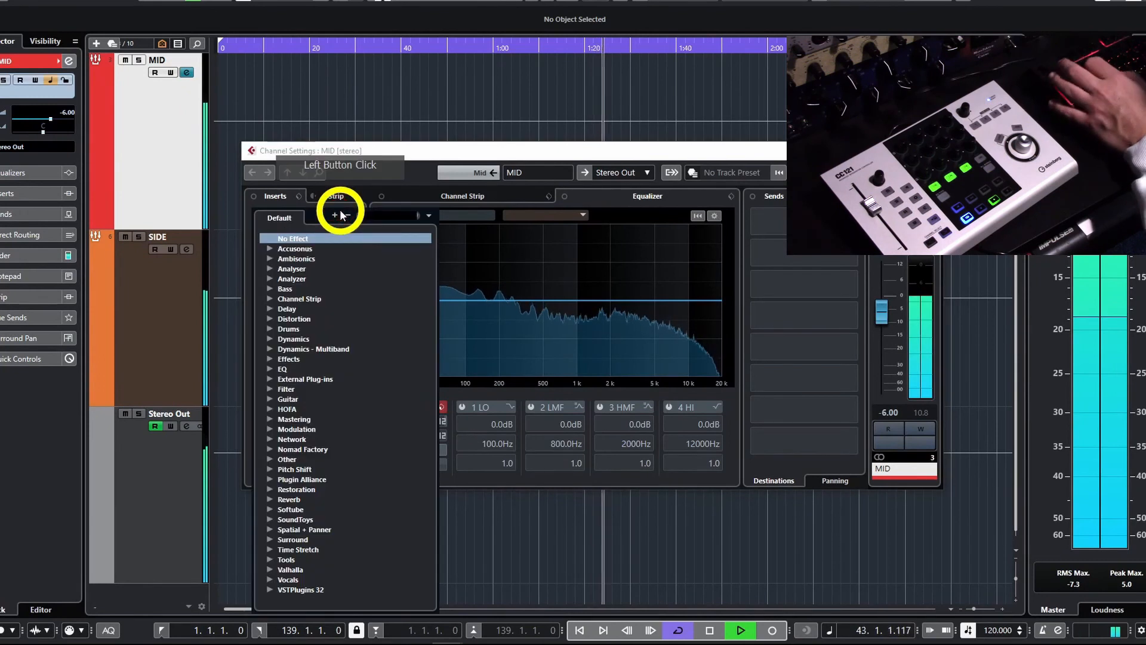
text(vitage)
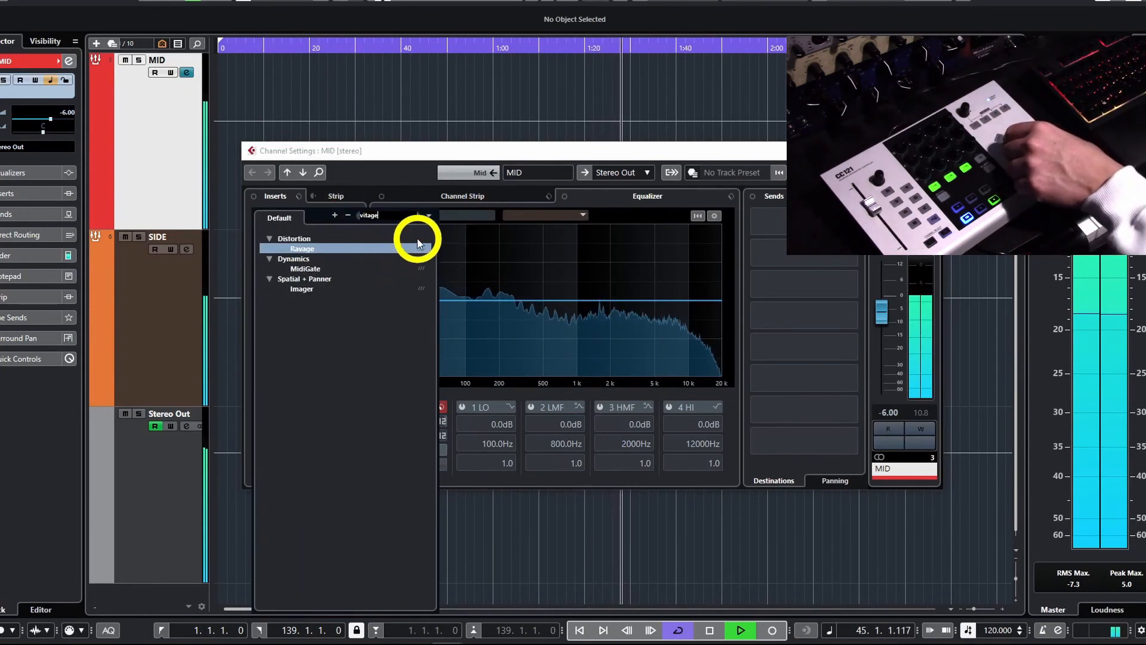
click(429, 216)
click(440, 233)
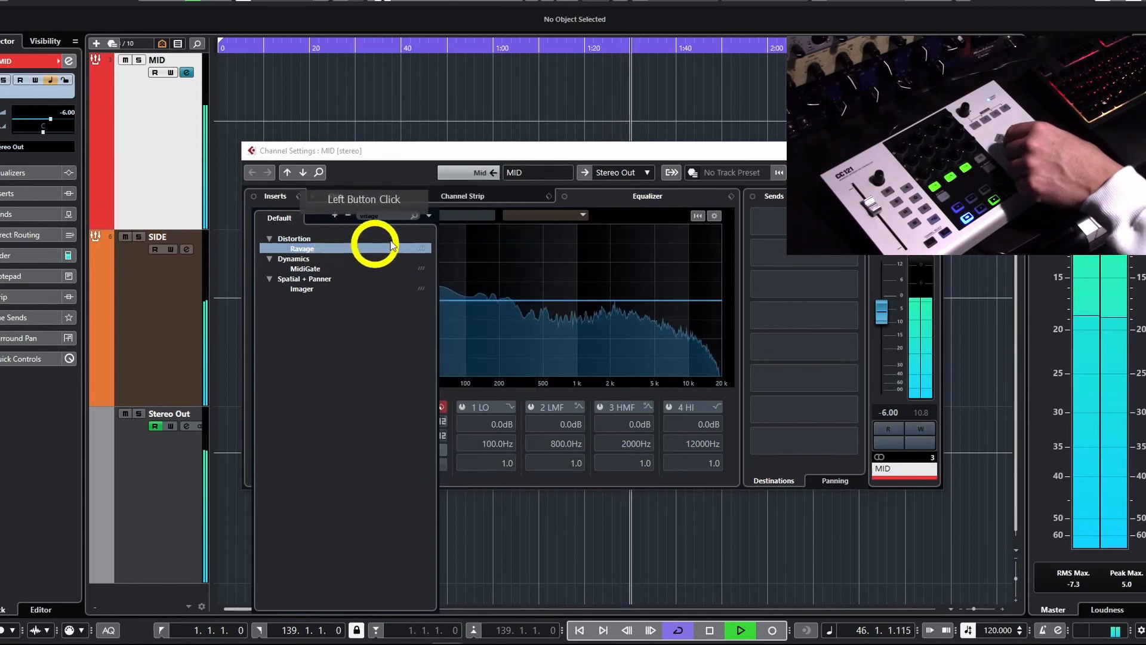
click(388, 216)
text(c)
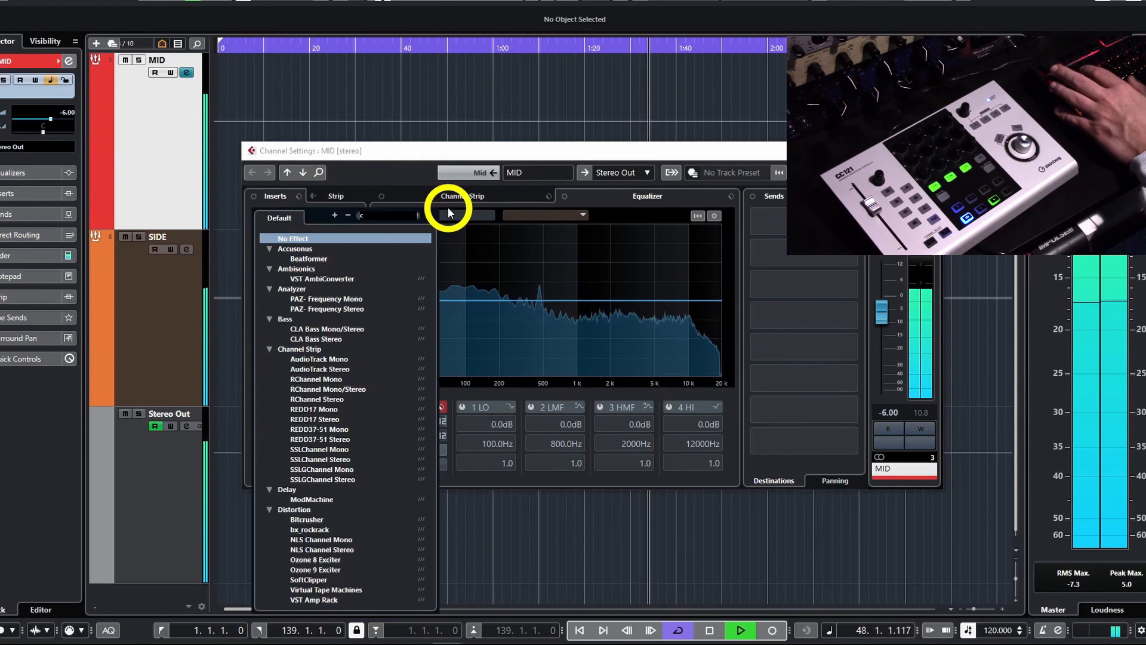
text(ompress)
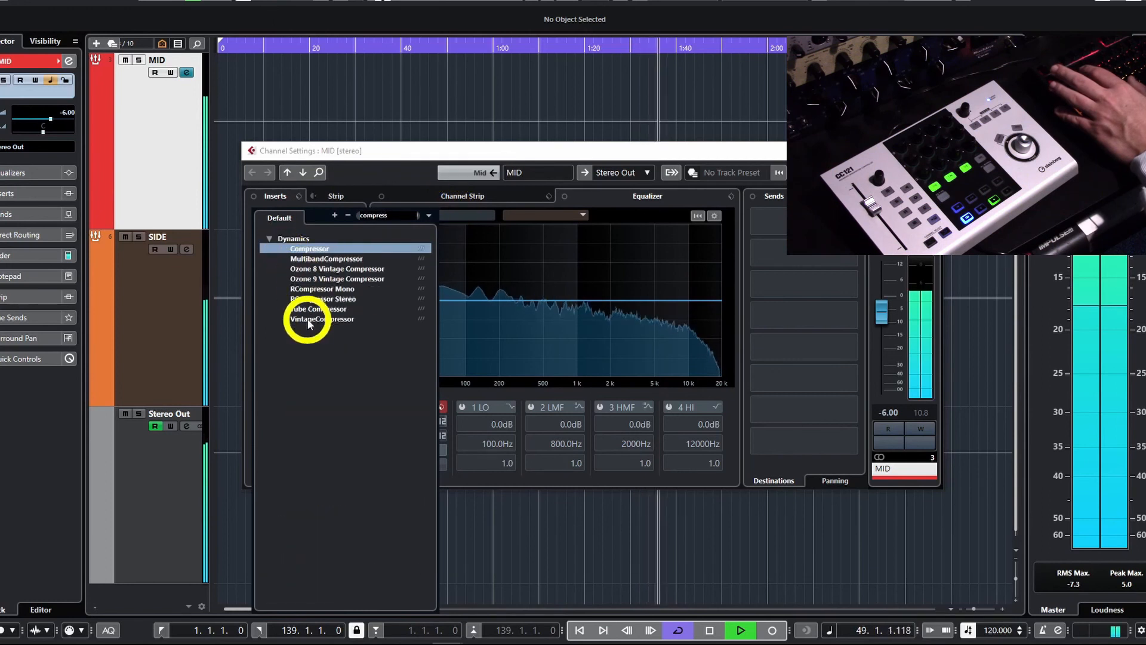
click(311, 319)
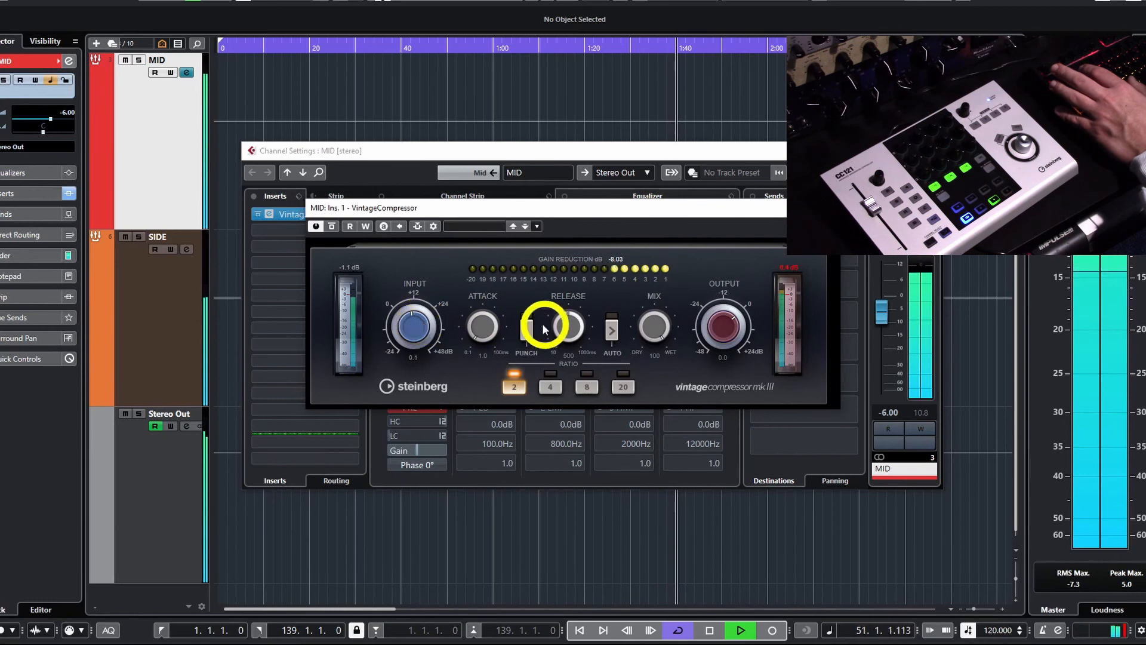
Set VintageCompressor to ratio 4 with Punch on, 13.0 dB input and -4.0 dB output, adjust its attack, and close it
click(550, 388)
click(483, 333)
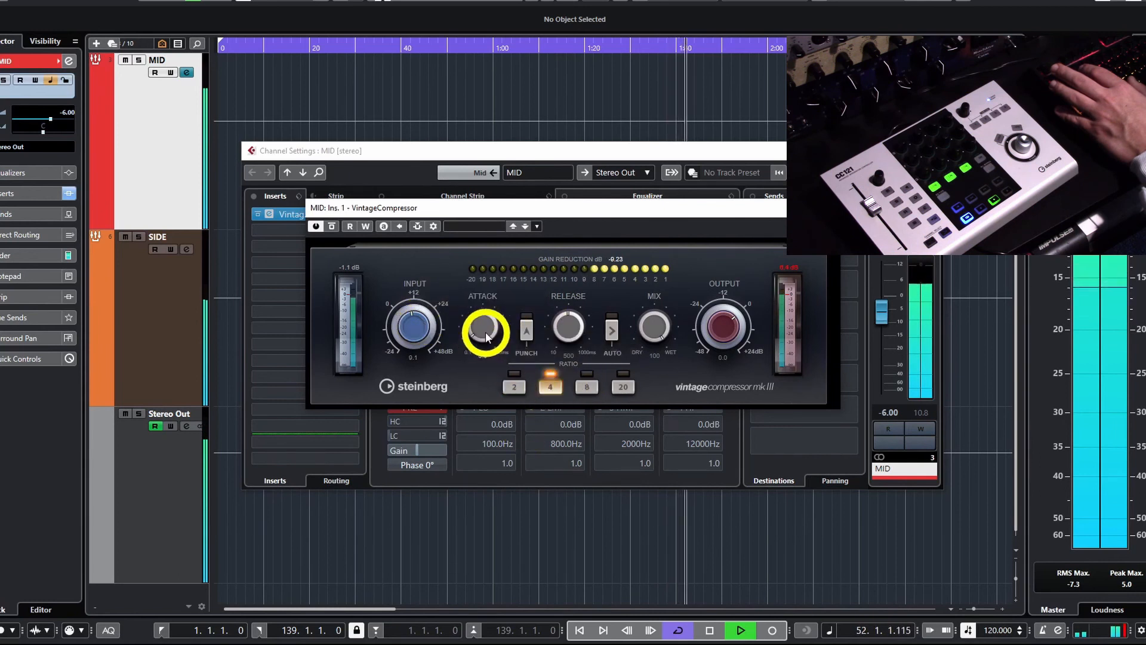
click(526, 330)
click(651, 325)
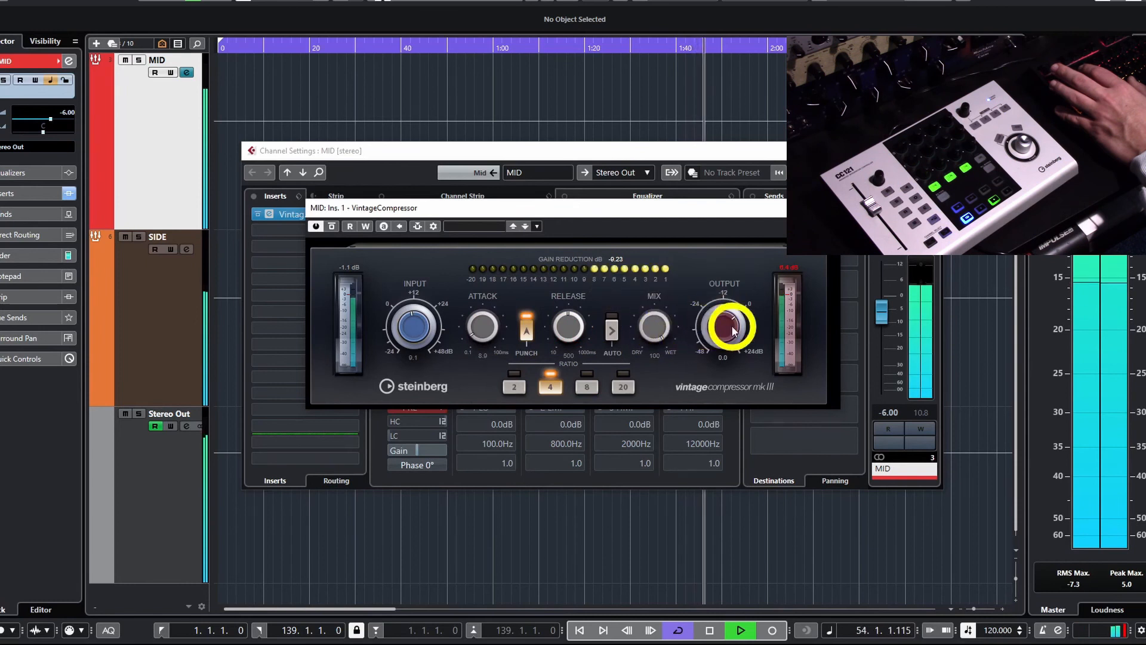
click(789, 267)
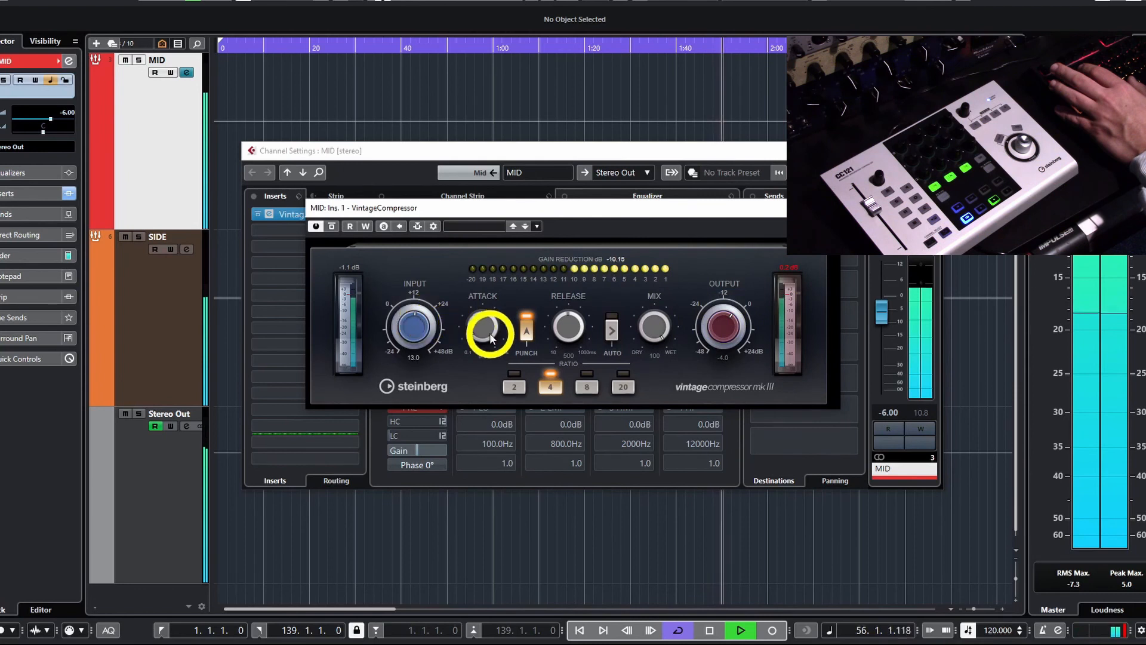
click(826, 208)
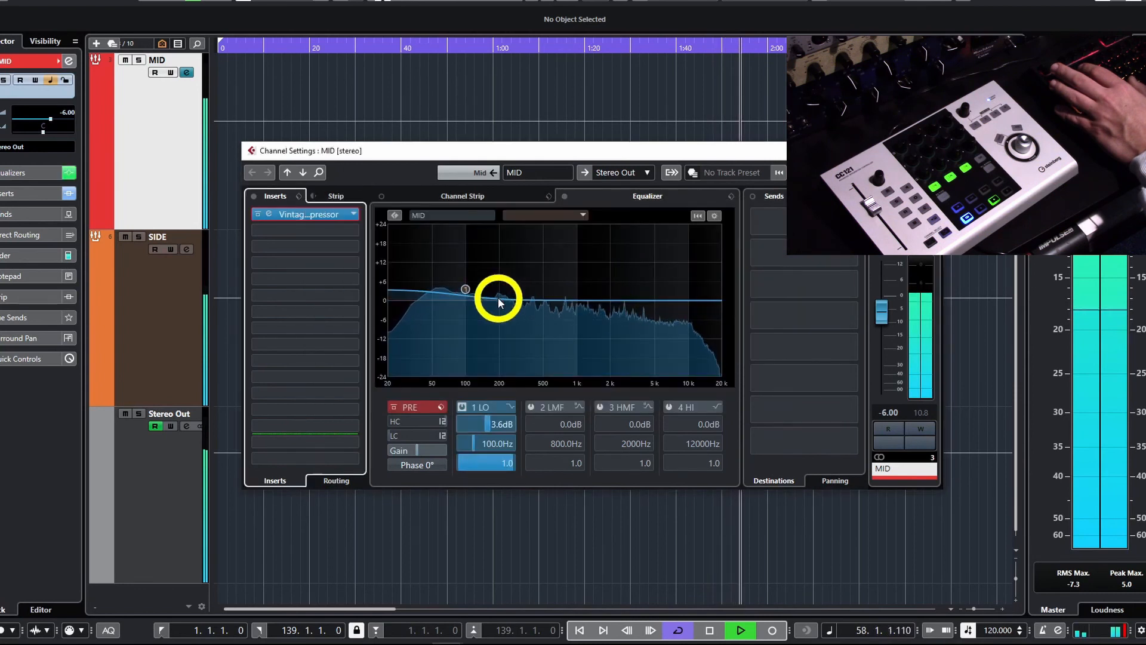
Bypass the MID track's inserts and add MultibandEnvelopeShaper in its second insert slot
click(192, 115)
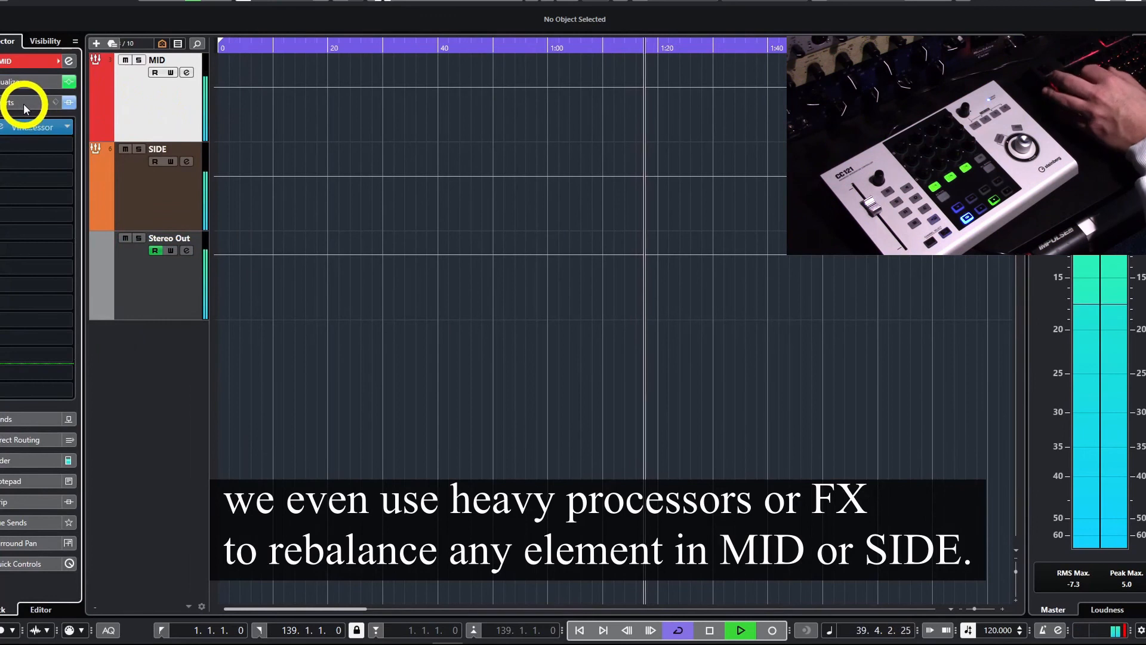
click(25, 106)
click(69, 102)
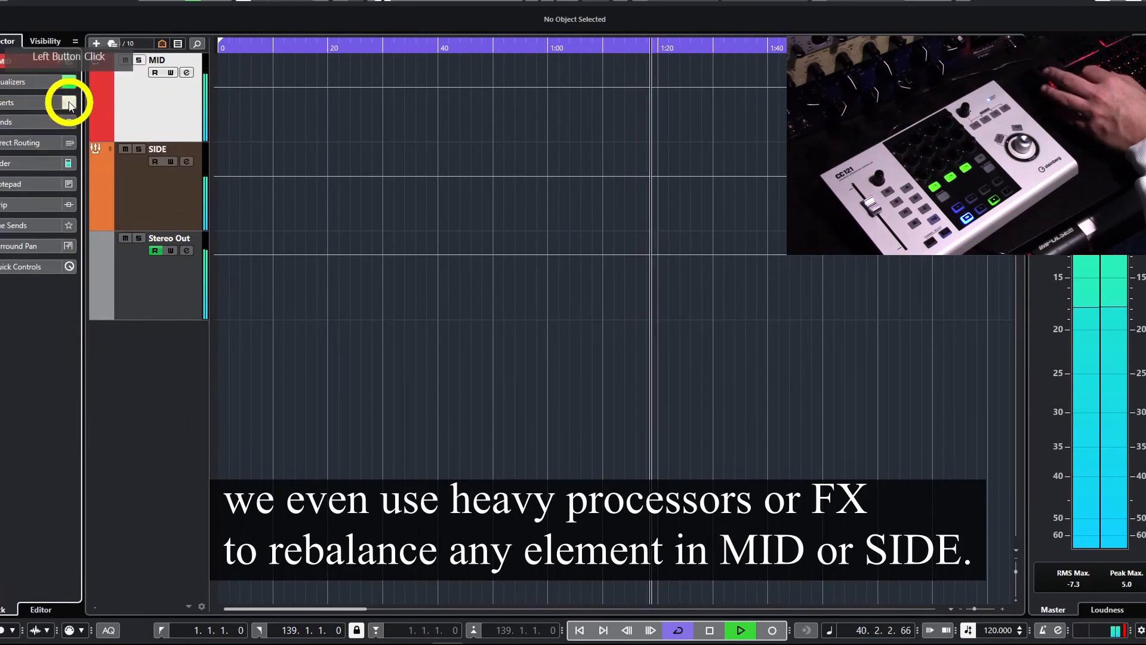
click(28, 103)
click(43, 148)
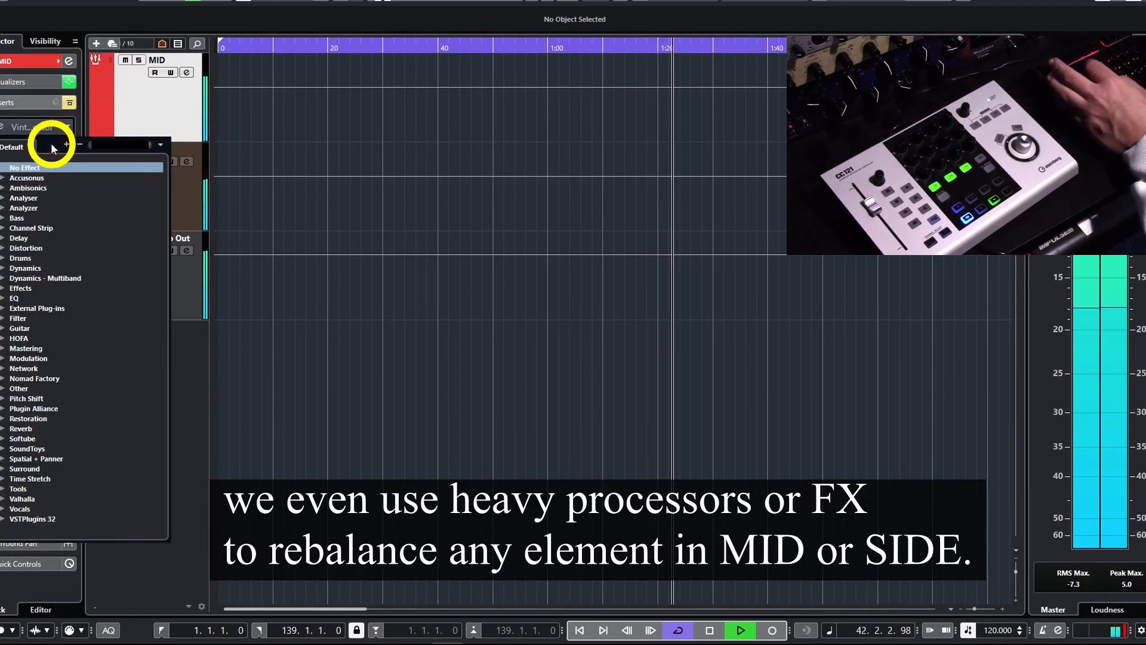
text(multiba)
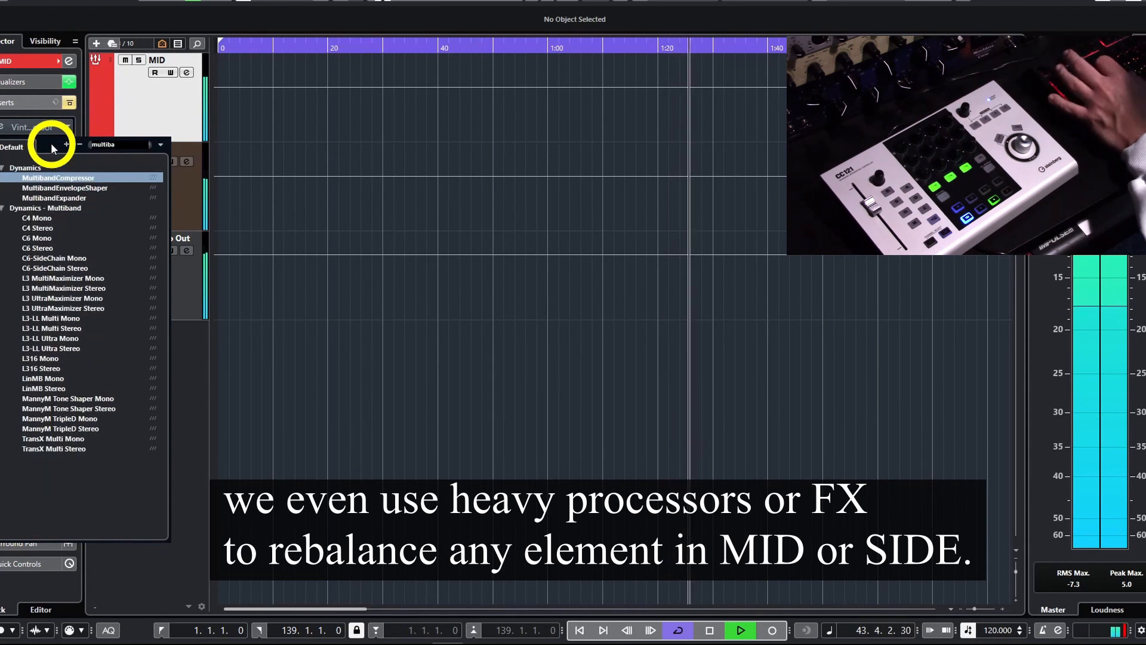
click(81, 188)
Shape MultibandEnvelopeShaper's second band with 5.3 dB attack, 125.5 ms length and 1.1 dB output, adjust its release, and lengthen the third band to 200 ms
drag(486, 308, 509, 314)
click(487, 304)
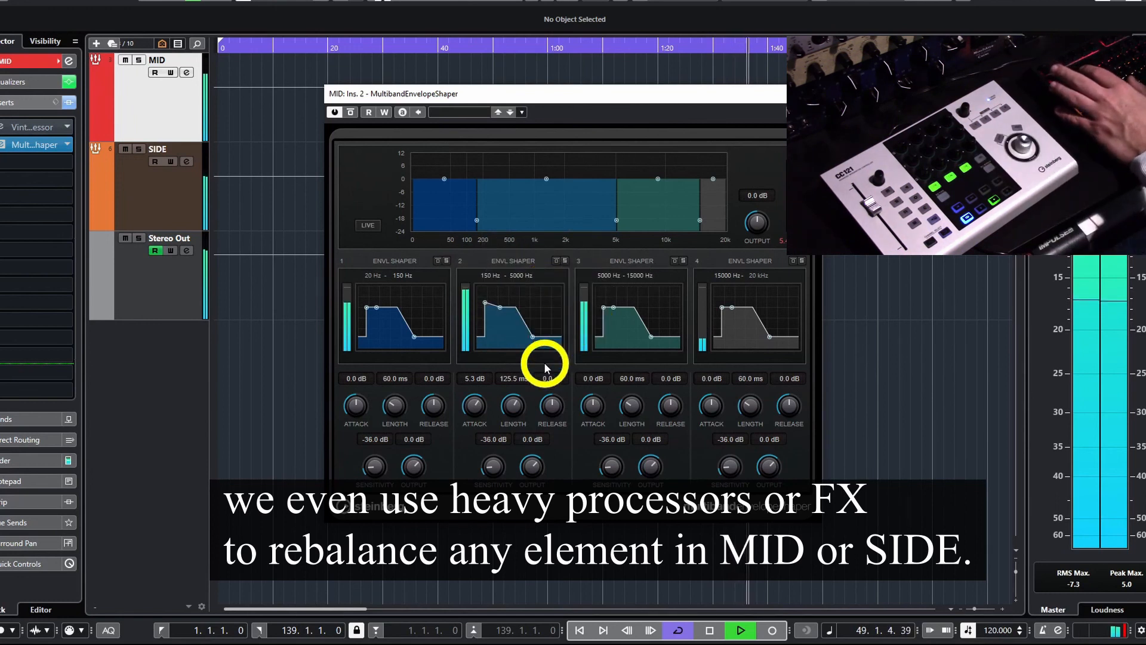
drag(533, 465, 534, 461)
click(516, 338)
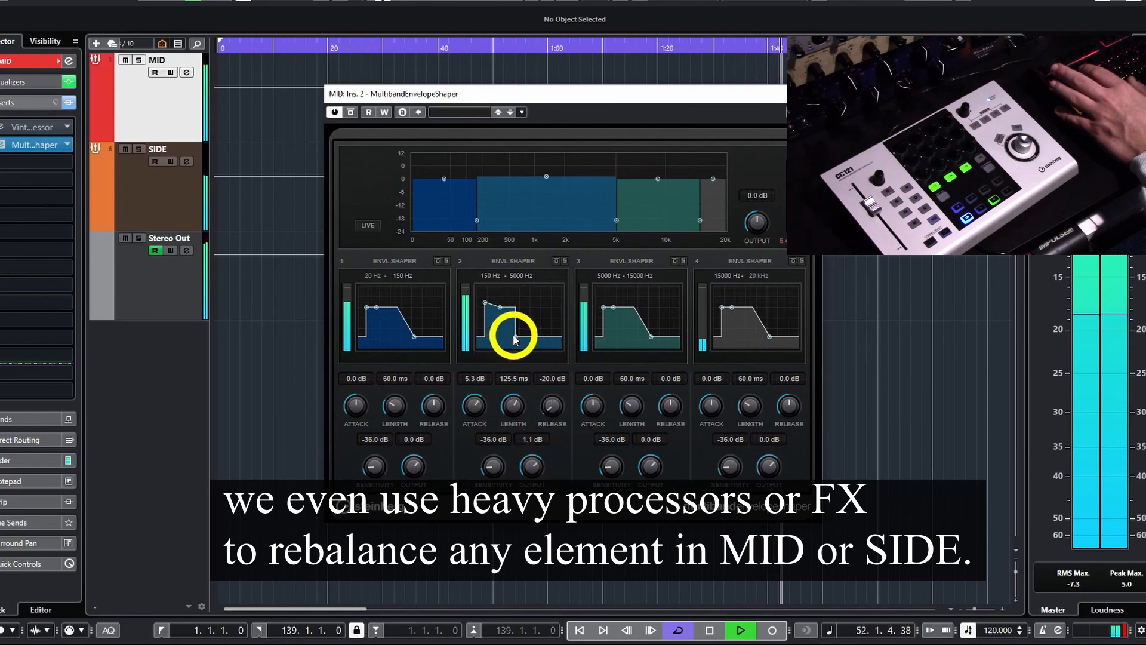
mouse_move(521, 339)
mouse_down()
mouse_move(539, 339)
mouse_move(529, 337)
mouse_up()
drag(606, 308, 623, 312)
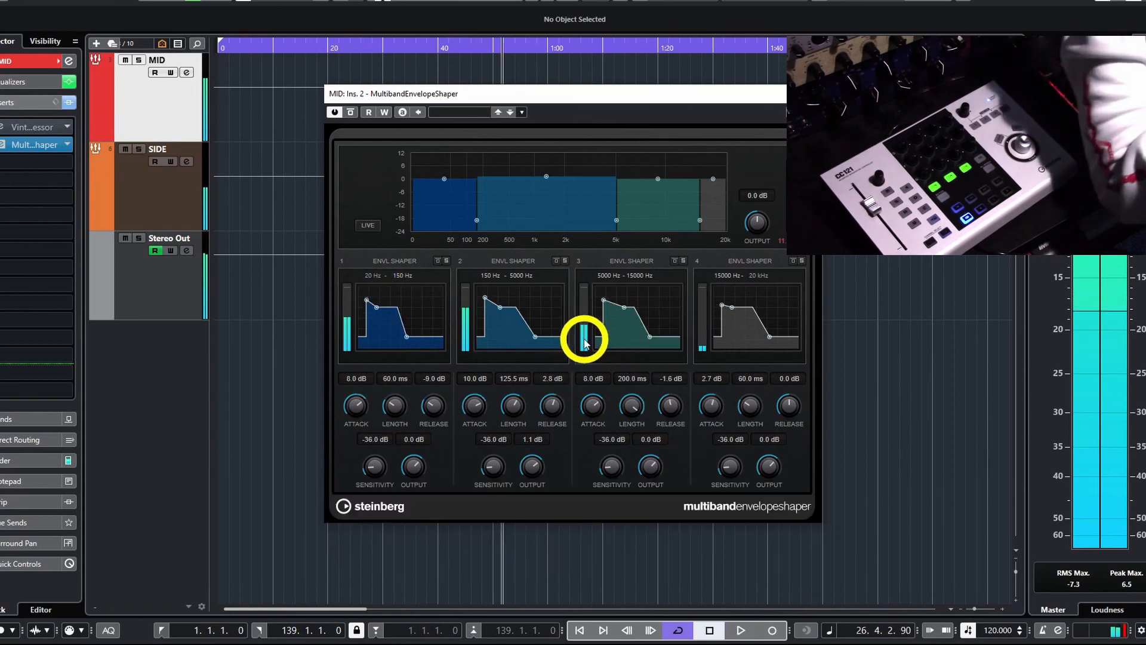